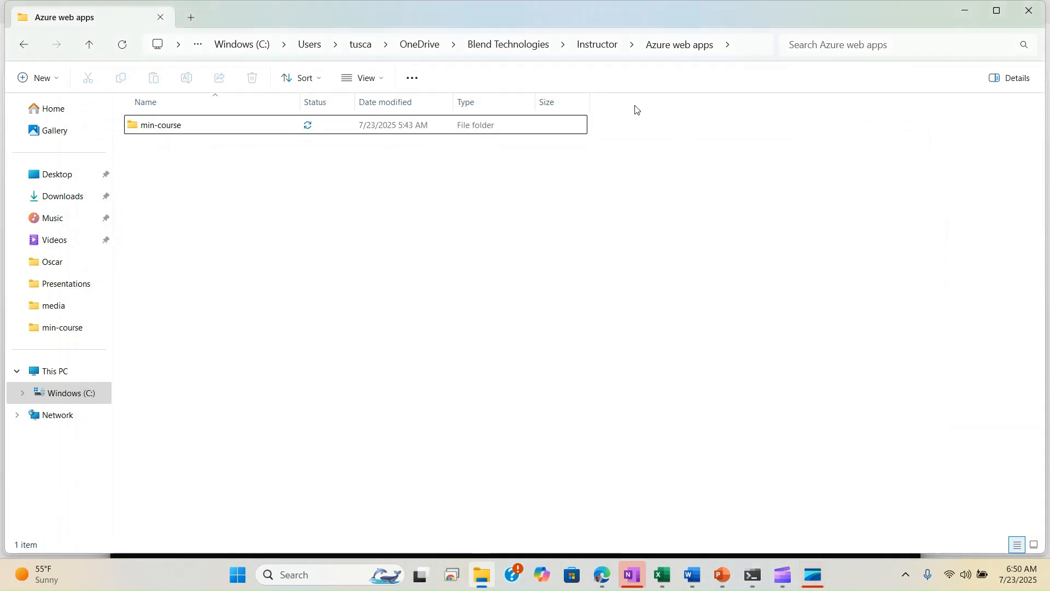
# Copy the path of the Azure web apps folder and change to that directory in Command Prompt.
pyautogui.click(748, 41)
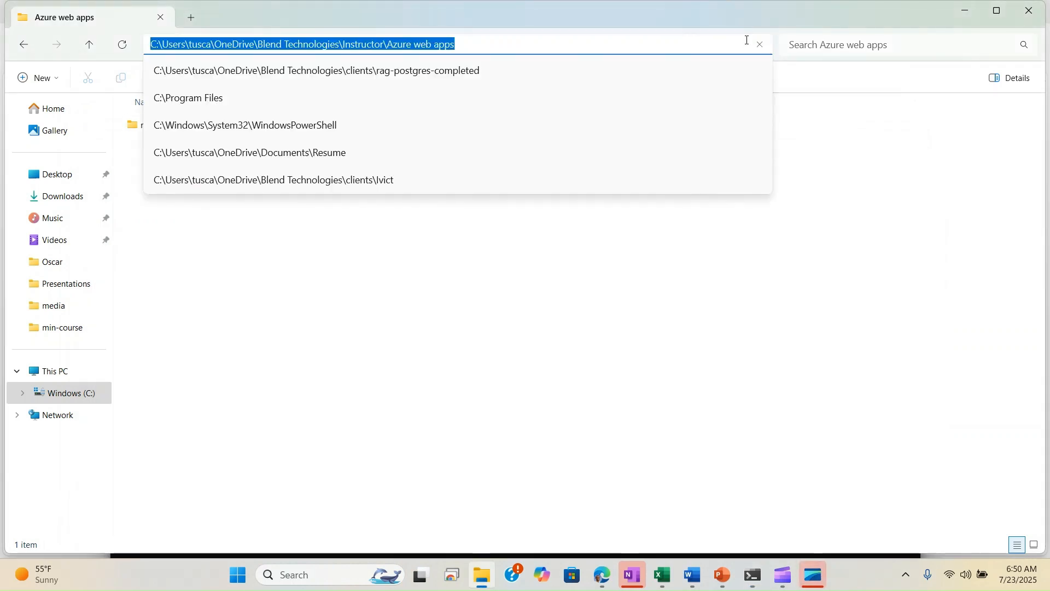
pyautogui.click(756, 576)
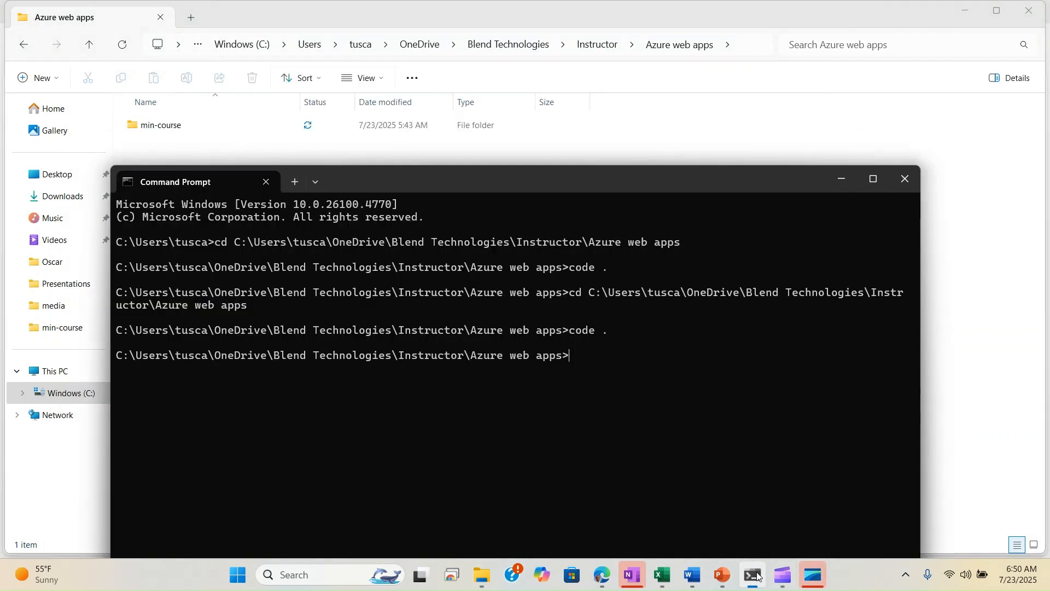
pyautogui.write('cd')
pyautogui.write('C:\\Users\\tusca\\OneDrive\\Blend Technologies\\Instructor\\Azure web apps')
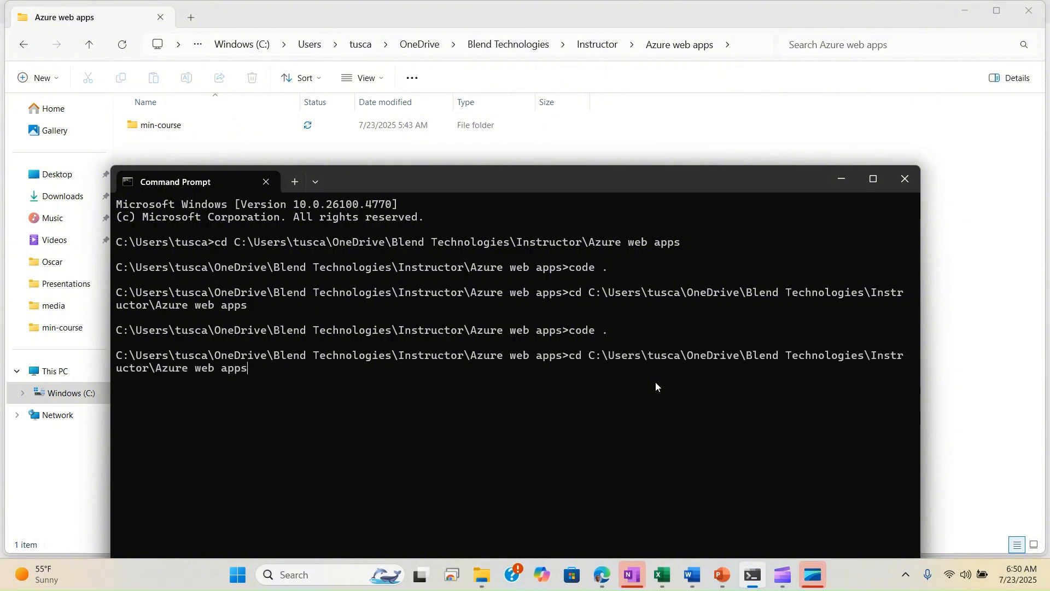
pyautogui.press('Return')
# Open the current directory in VS Code with "code .", maximize the new window and show the folder's files.
pyautogui.write('code .')
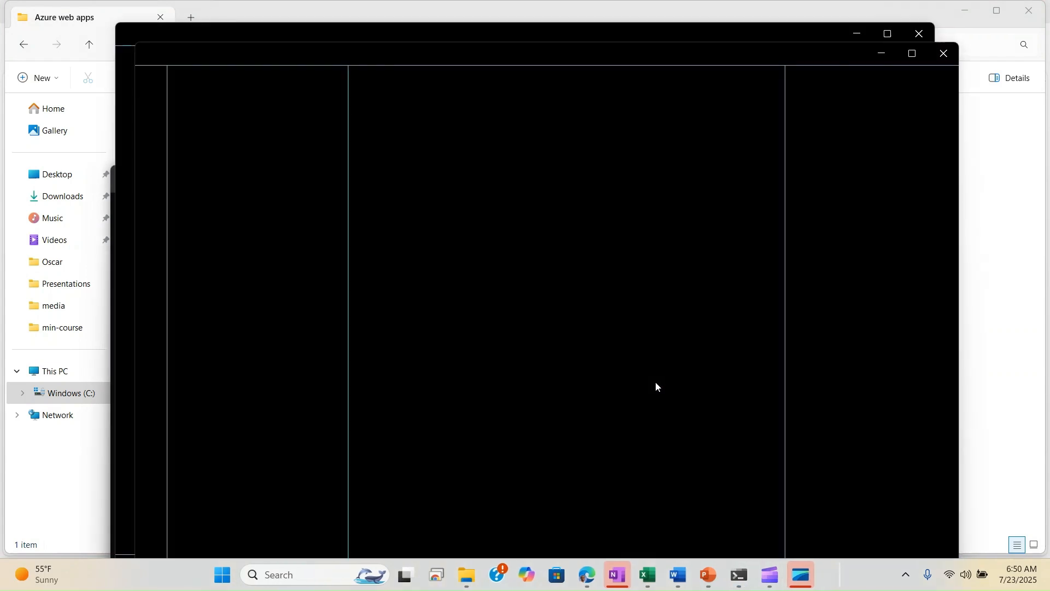
pyautogui.click(912, 53)
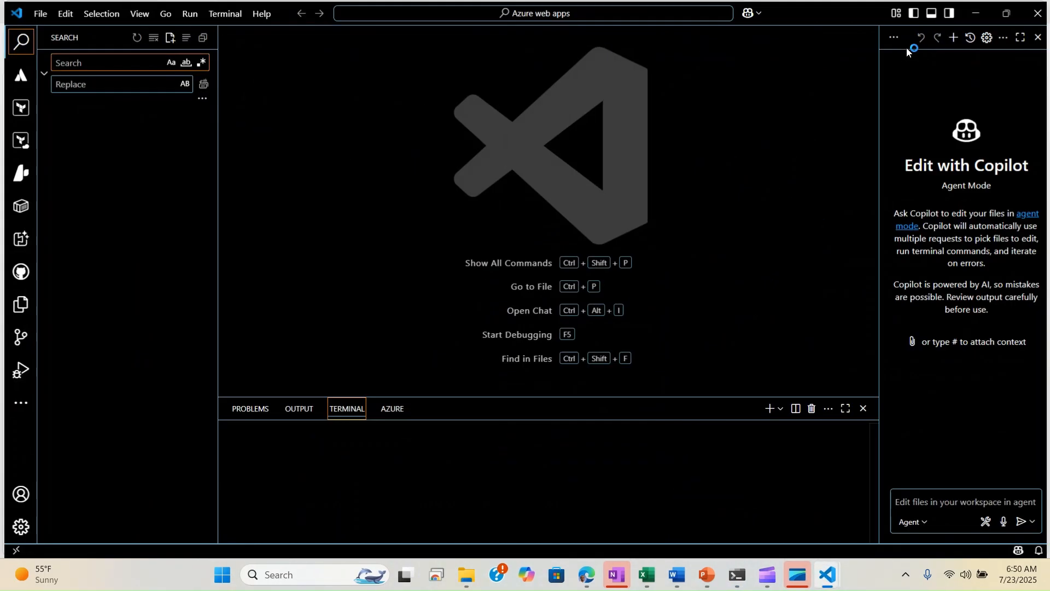
pyautogui.click(16, 303)
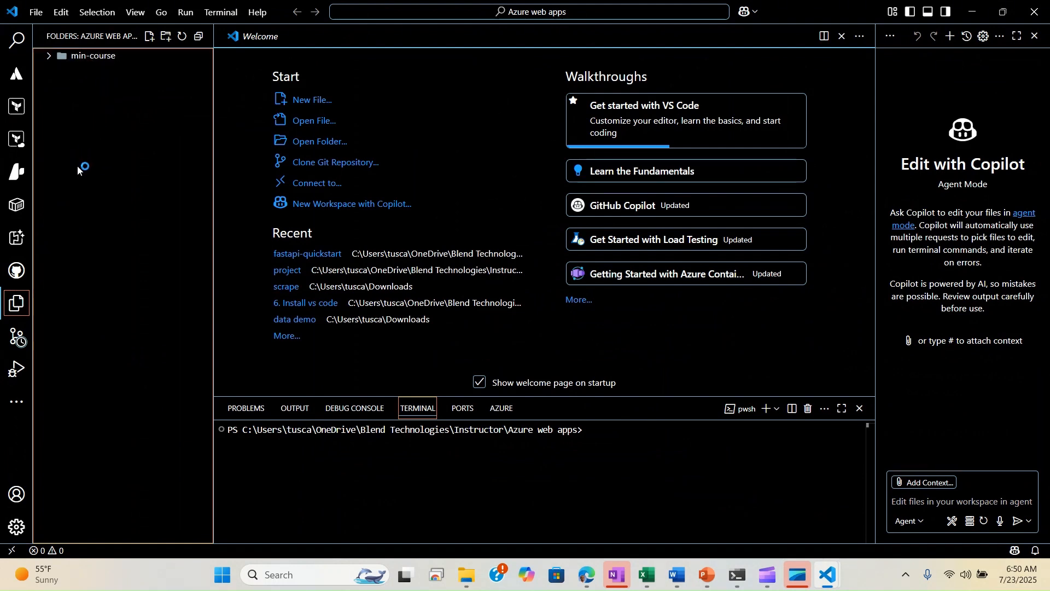
# Search the VS Code extensions marketplace for "web app" and look through the matching extensions.
pyautogui.click(19, 405)
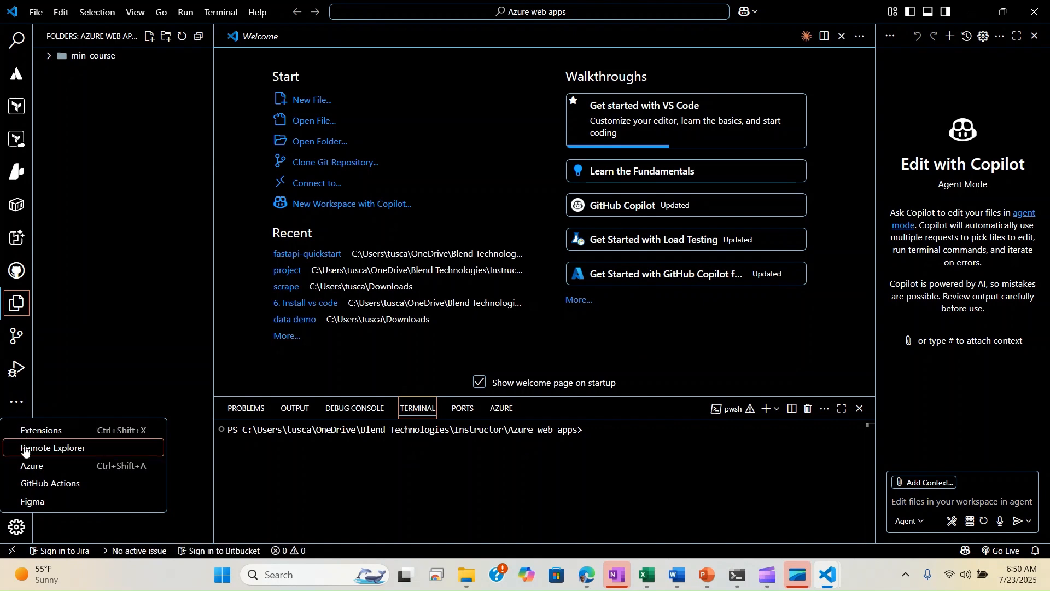
pyautogui.click(43, 433)
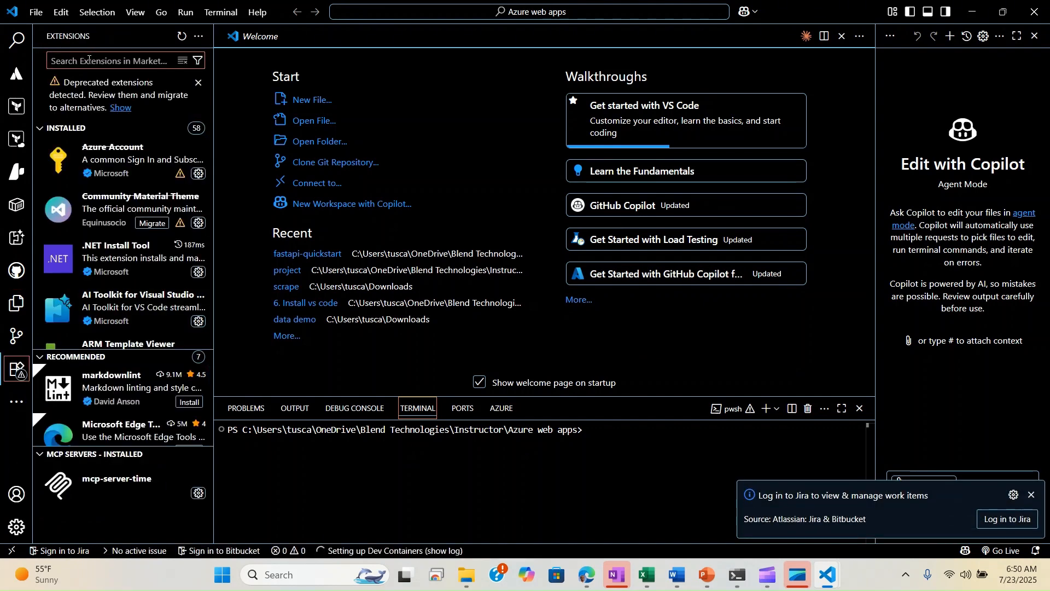
pyautogui.write('web app')
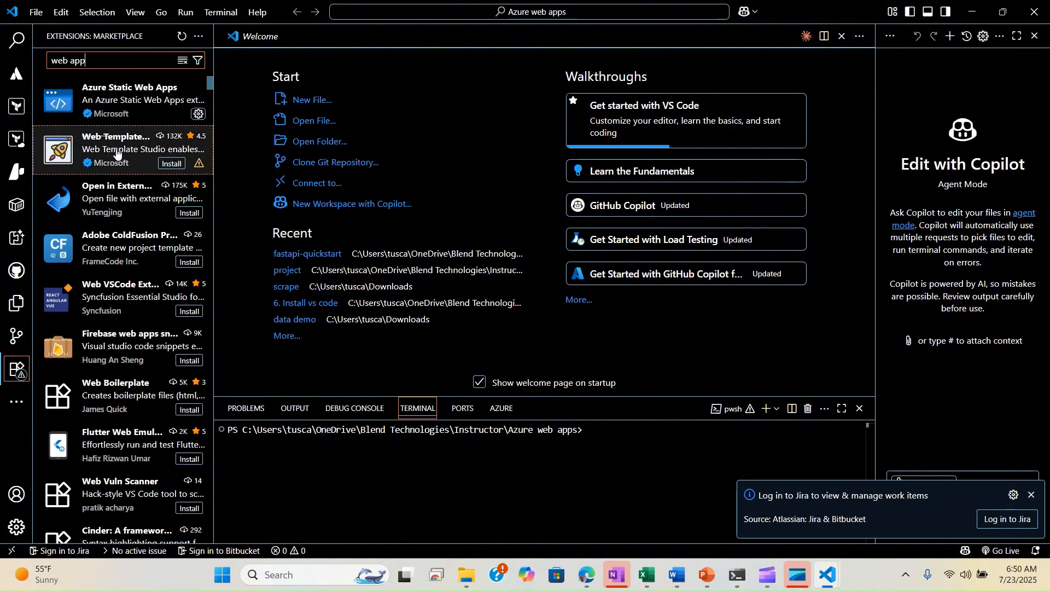
pyautogui.moveTo(119, 150)
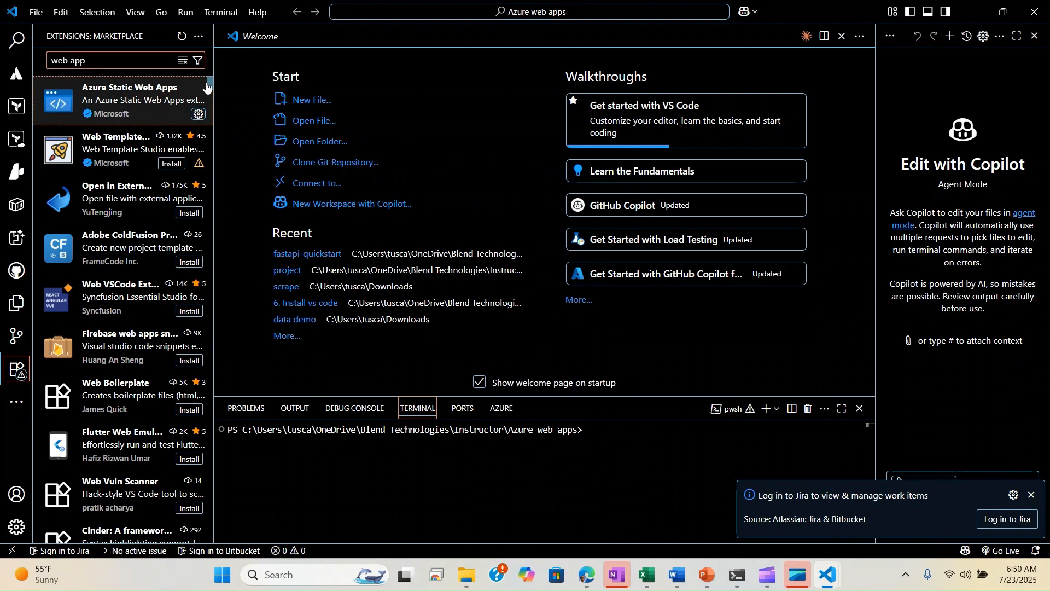
pyautogui.scroll(-6, 208, 84)
pyautogui.moveTo(207, 83); pyautogui.dragTo(209, 82)
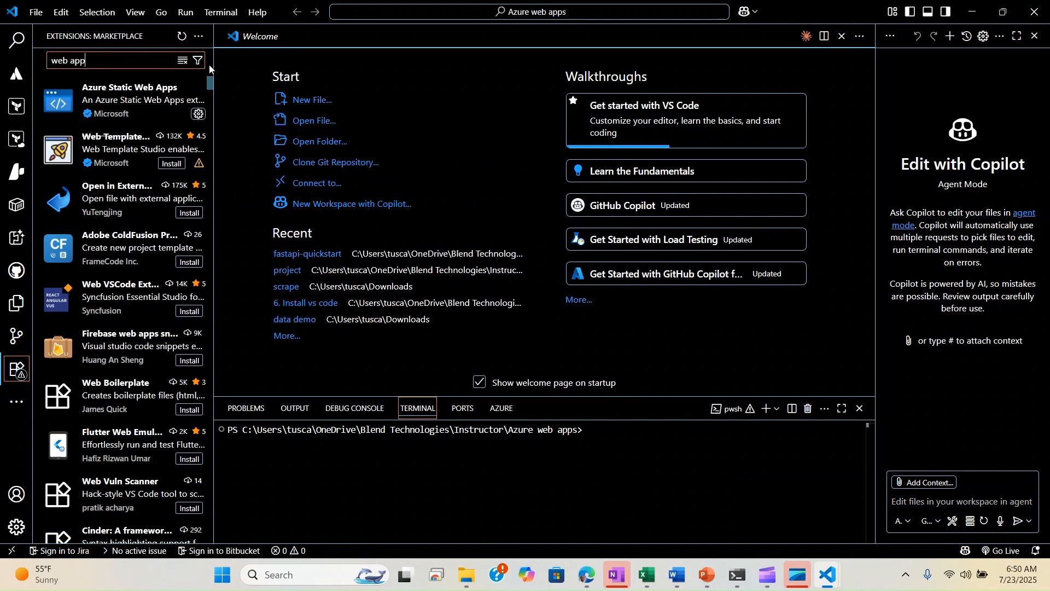
# Refine the extension search to "azure web app", view the Azure App Service extension's details, and close its page.
pyautogui.click(54, 60)
pyautogui.write('azure')
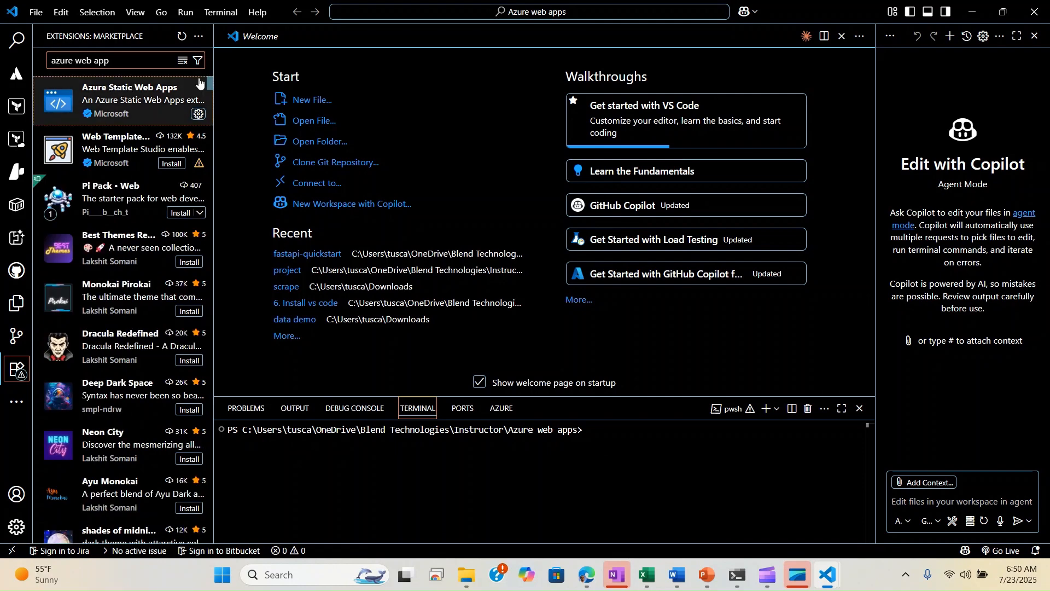
pyautogui.moveTo(209, 81); pyautogui.dragTo(209, 83)
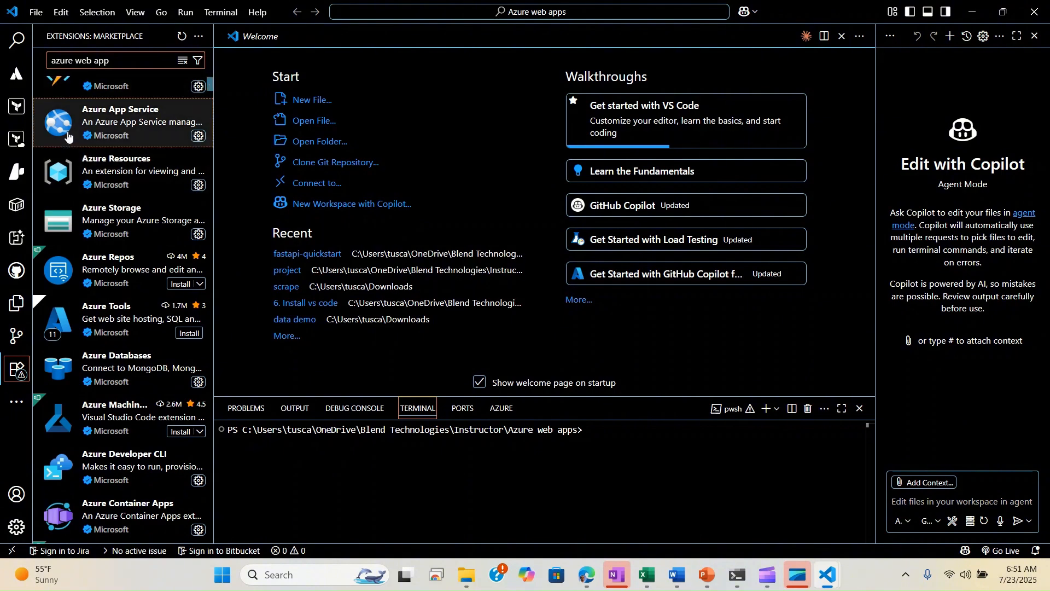
pyautogui.moveTo(127, 122)
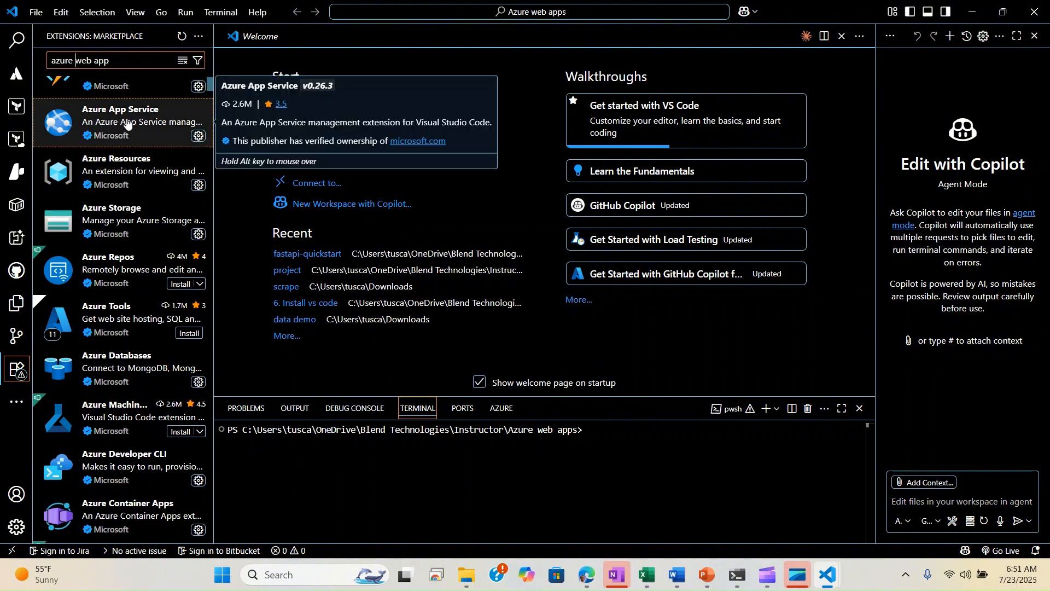
pyautogui.click(88, 121)
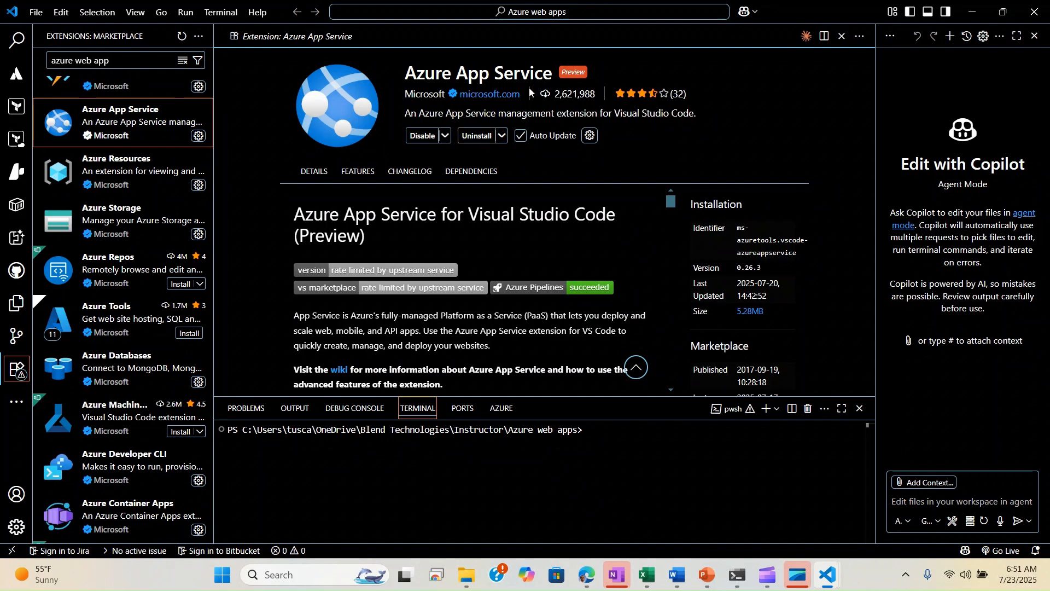
pyautogui.click(844, 36)
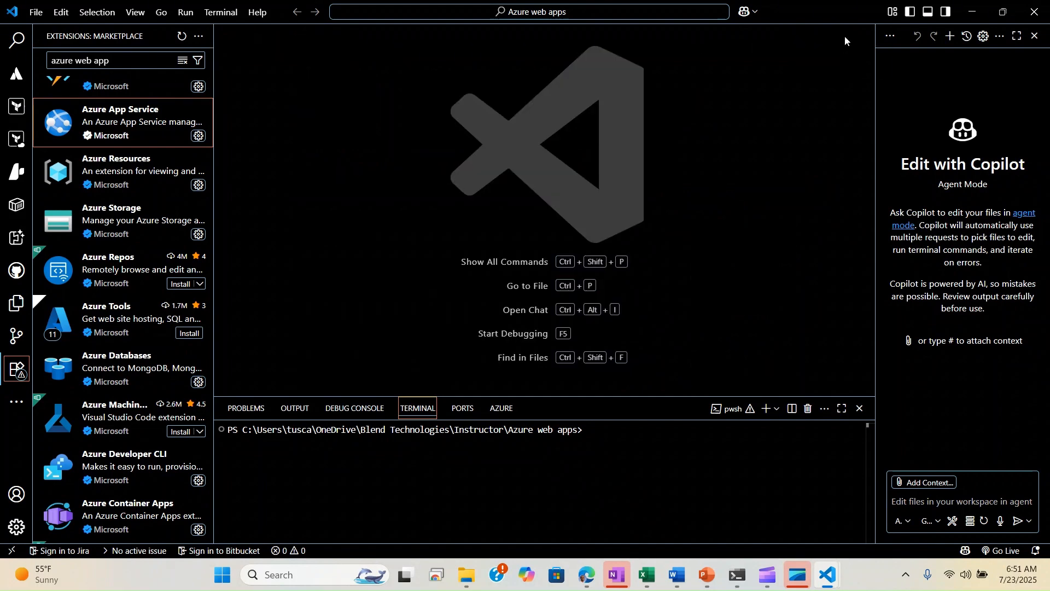
# Switch to the Azure Python quickstart article in Edge and copy the FastAPI command "mkdir fastapi-quickstart".
pyautogui.click(974, 10)
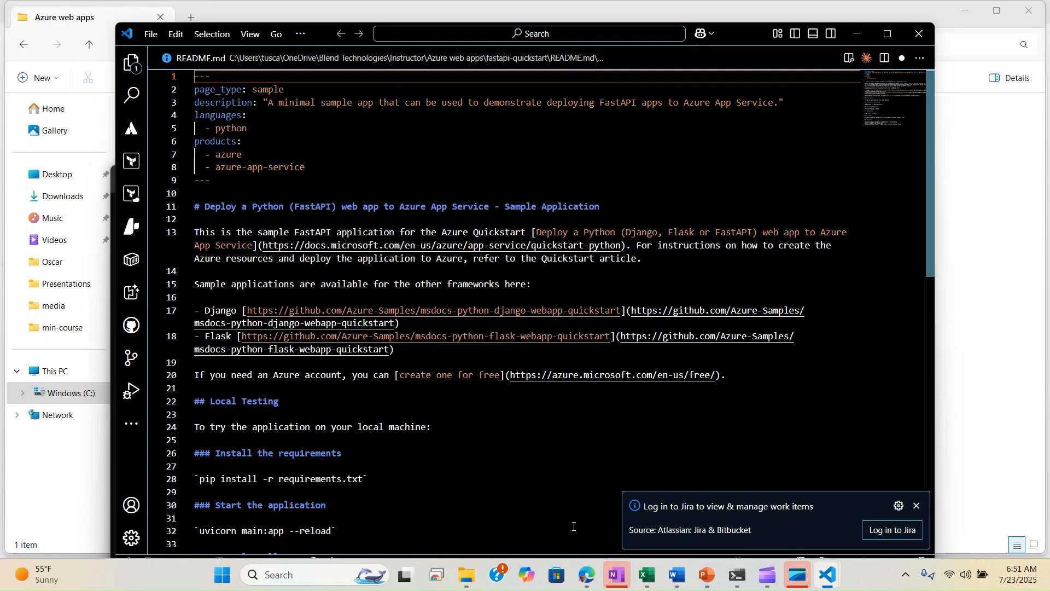
pyautogui.moveTo(585, 581)
pyautogui.click(625, 531)
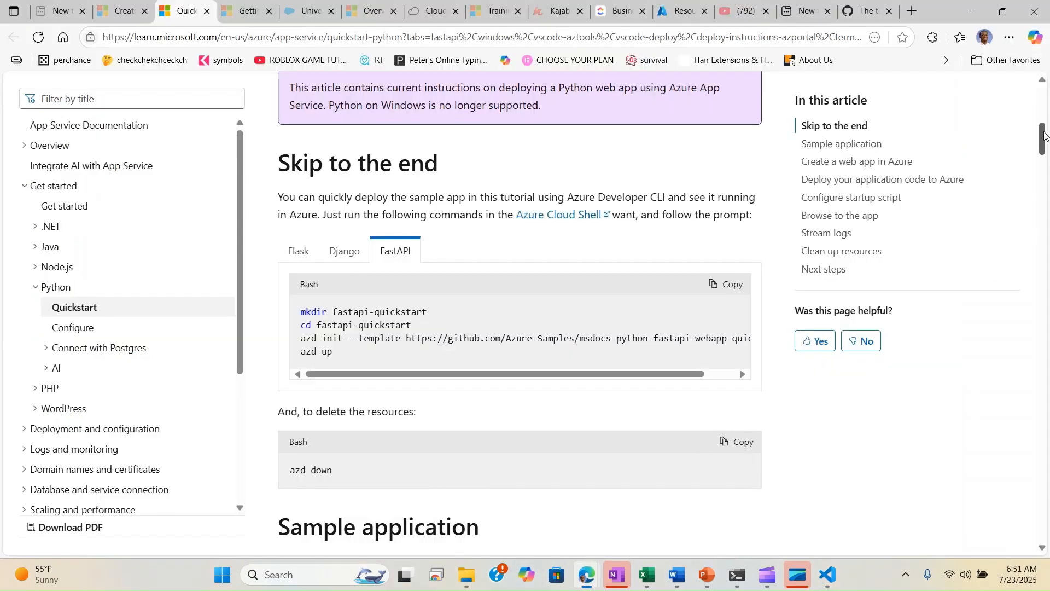
pyautogui.moveTo(1045, 134); pyautogui.dragTo(1044, 112)
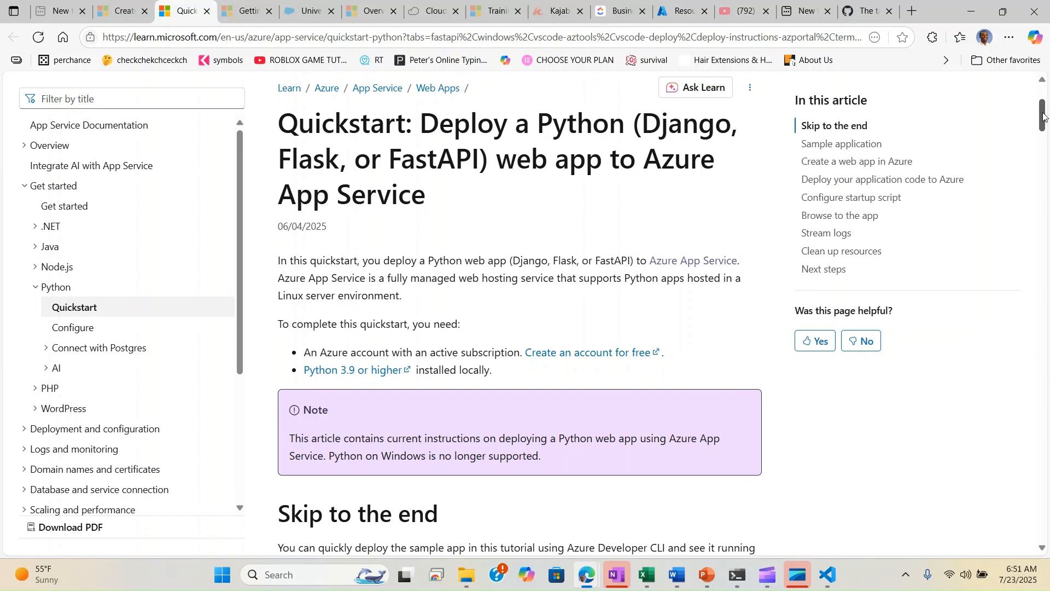
pyautogui.moveTo(1044, 116); pyautogui.dragTo(1044, 141)
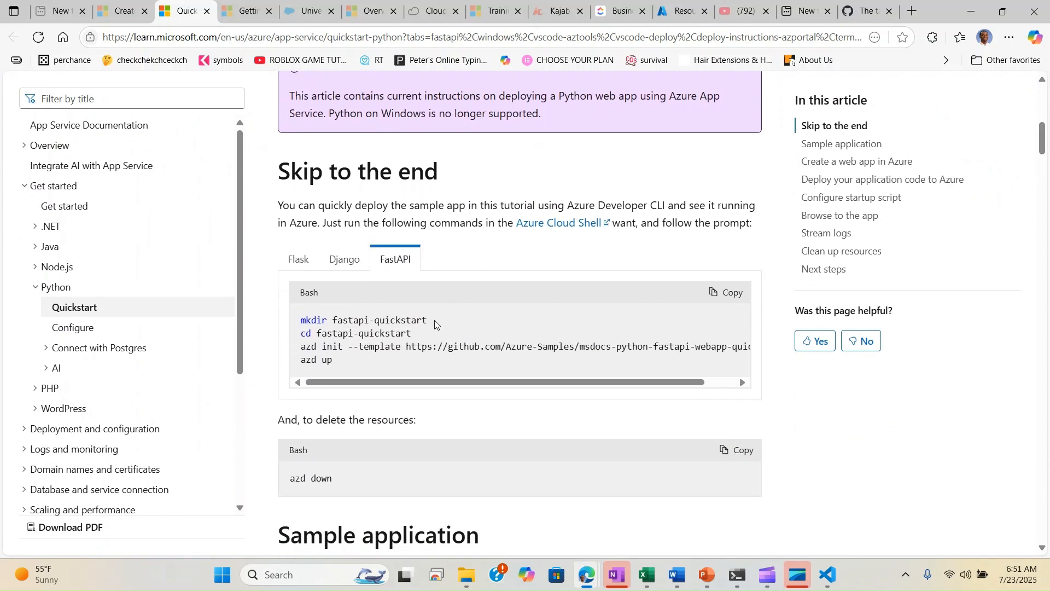
pyautogui.moveTo(416, 320); pyautogui.dragTo(289, 330)
pyautogui.hotkey('ctrl', 'c')
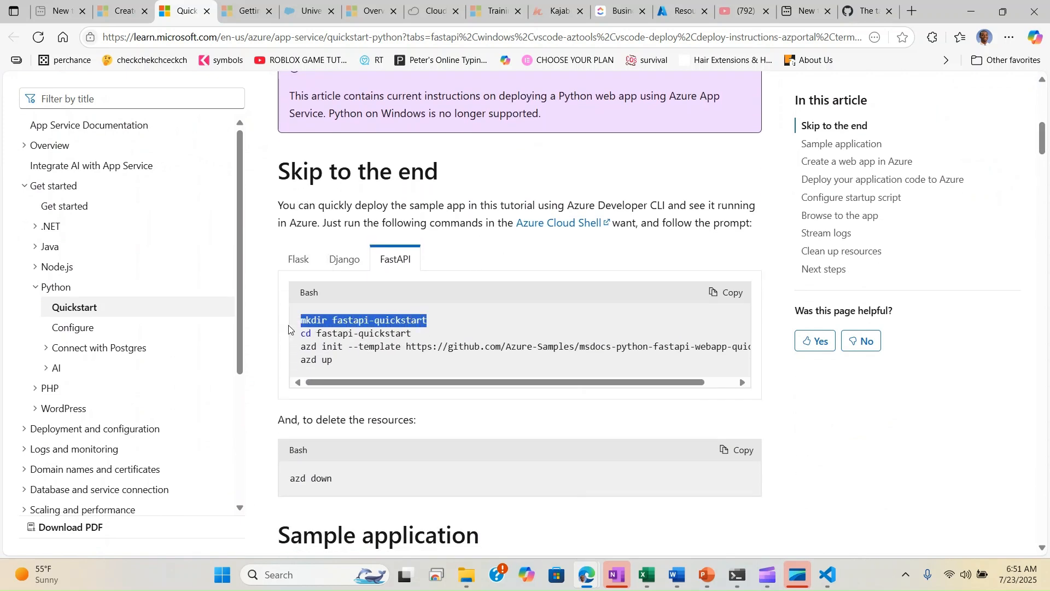
# Return to the Azure web apps window in VS Code, show the folder's files and close the Copilot chat.
pyautogui.moveTo(837, 561)
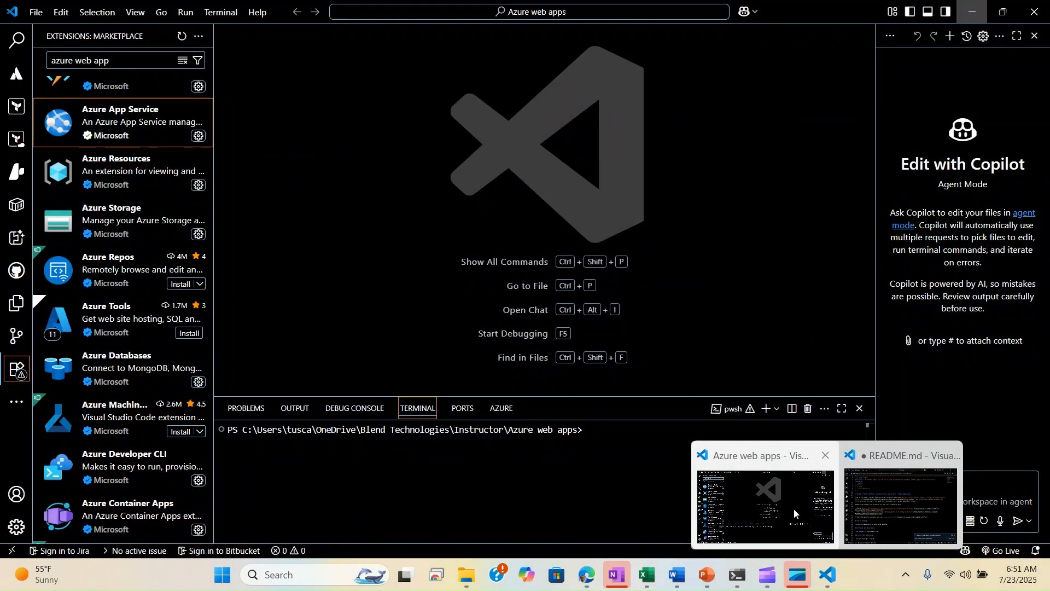
pyautogui.click(794, 507)
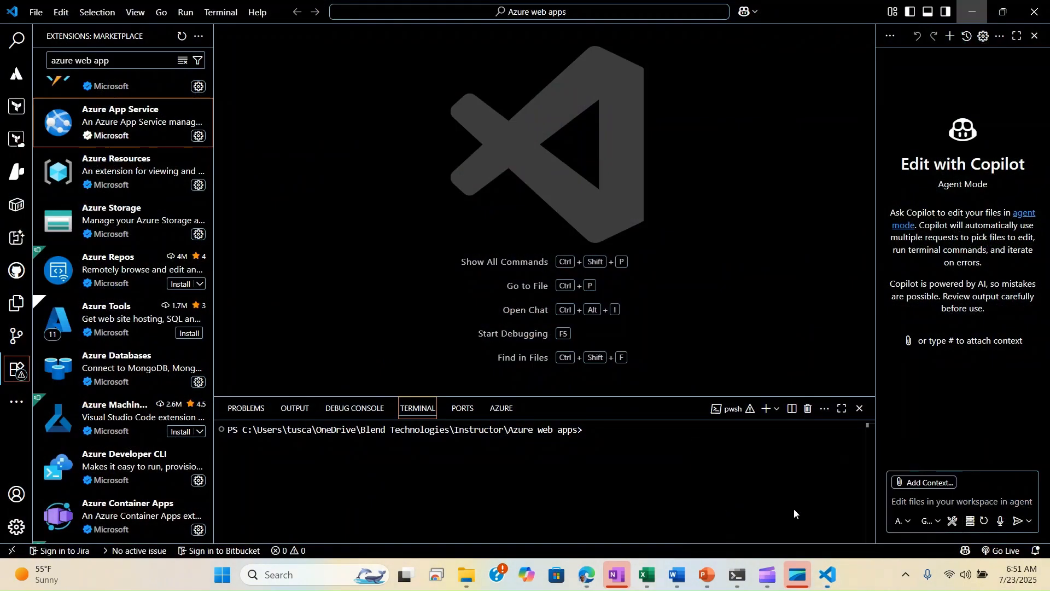
pyautogui.click(16, 303)
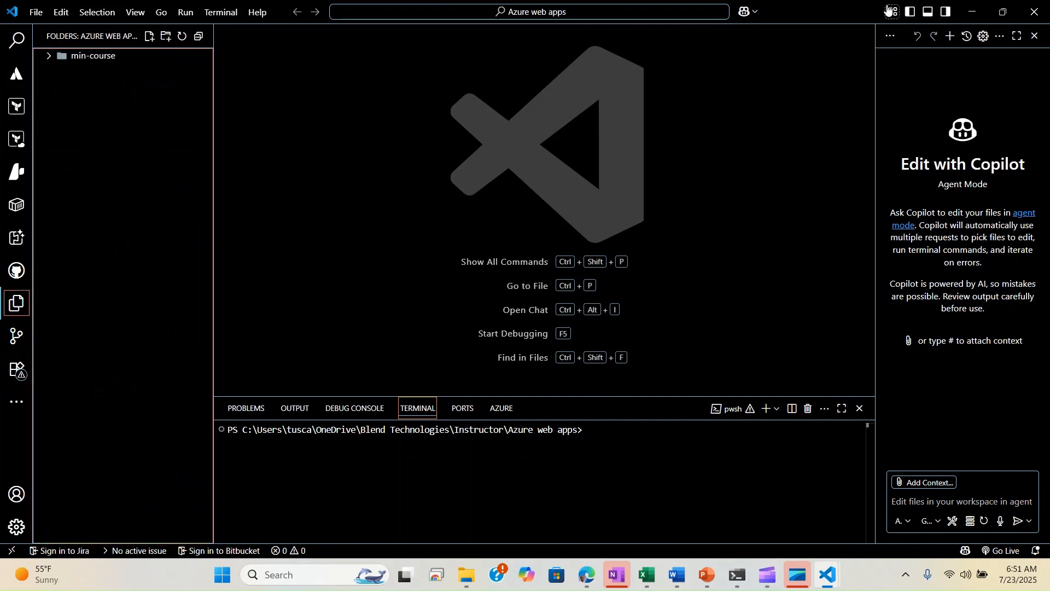
pyautogui.click(1034, 36)
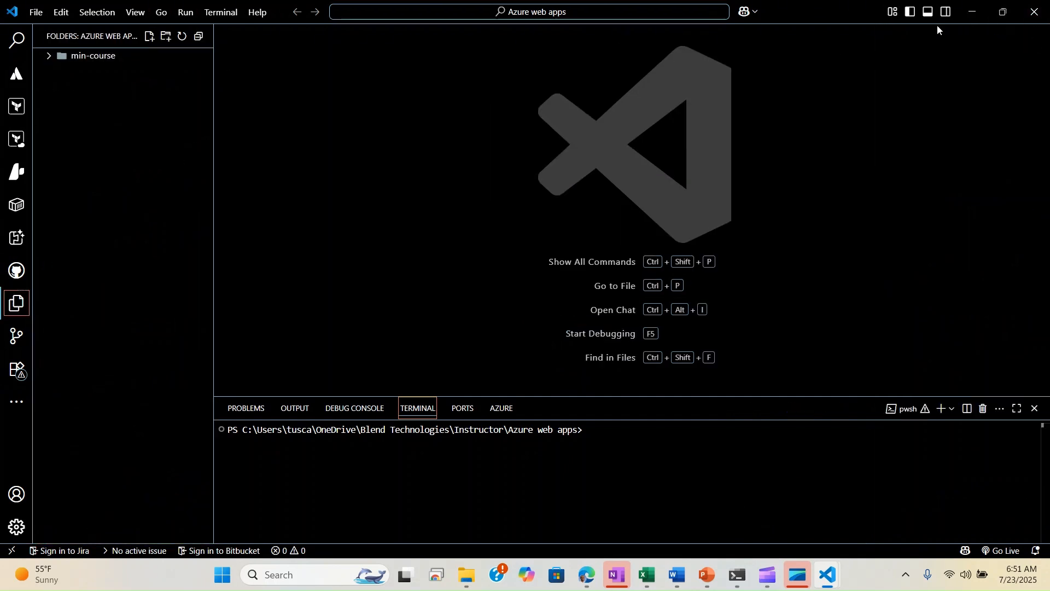
# Open a new, taller terminal, run "mkdir fastapi-quickstart" in it and expand the fastapi-quickstart folder in the file list.
pyautogui.click(209, 13)
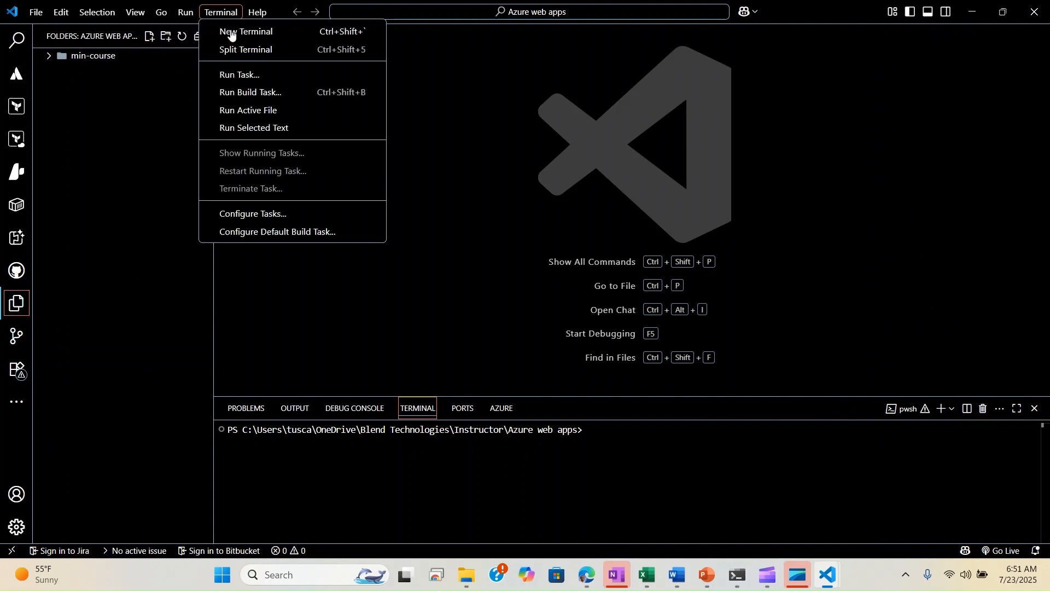
pyautogui.click(222, 28)
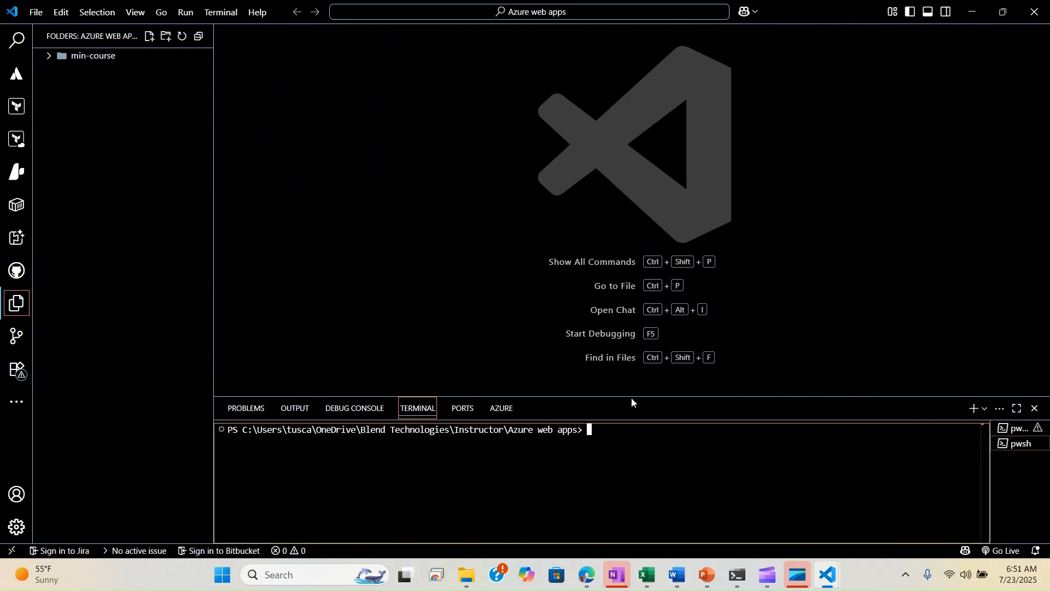
pyautogui.moveTo(618, 395); pyautogui.dragTo(621, 318)
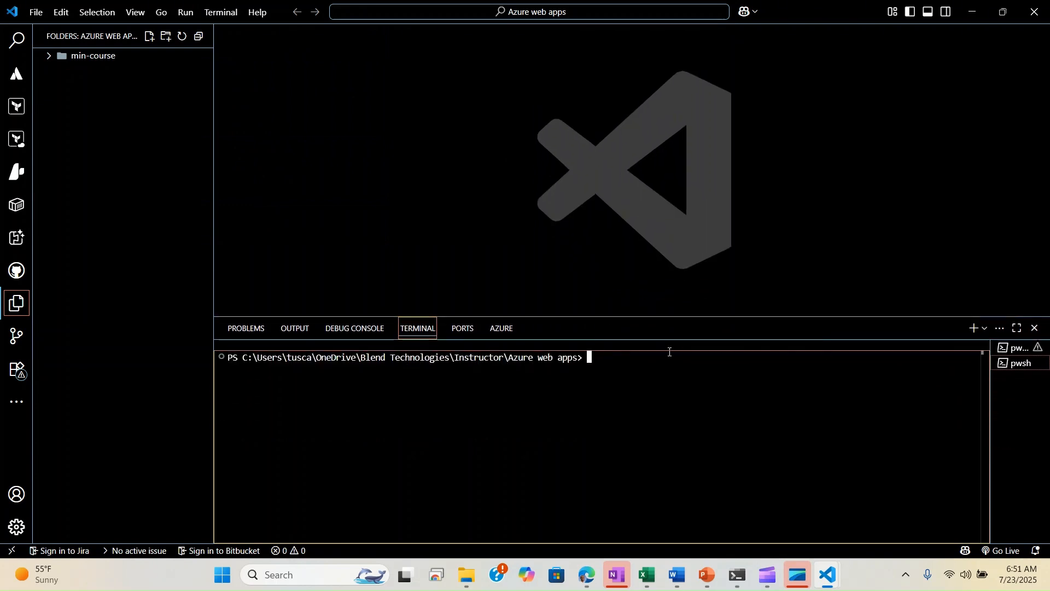
pyautogui.hotkey('ctrl', 'v')
pyautogui.press('Return')
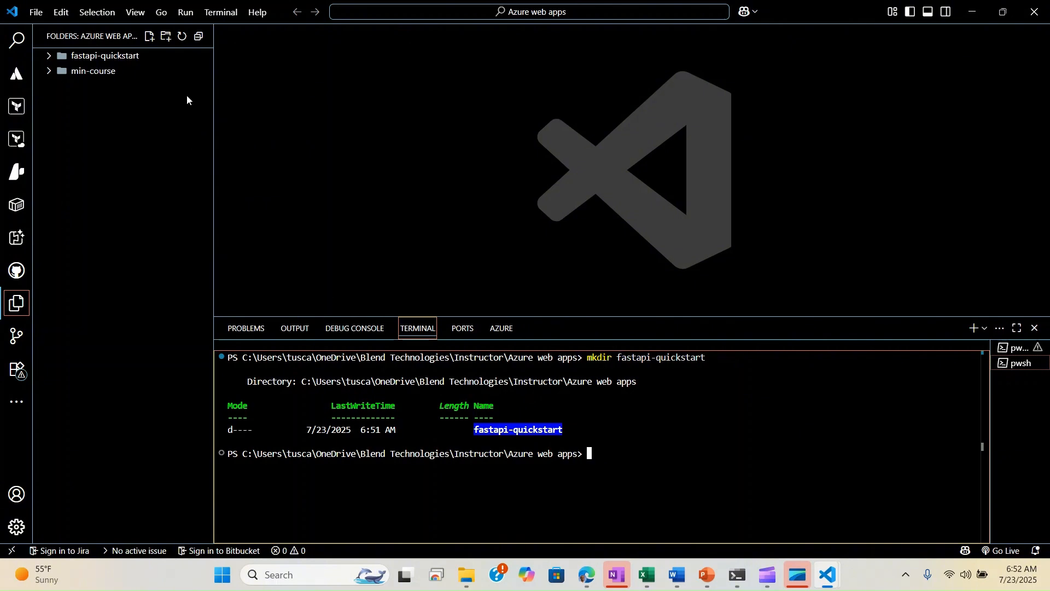
pyautogui.click(129, 56)
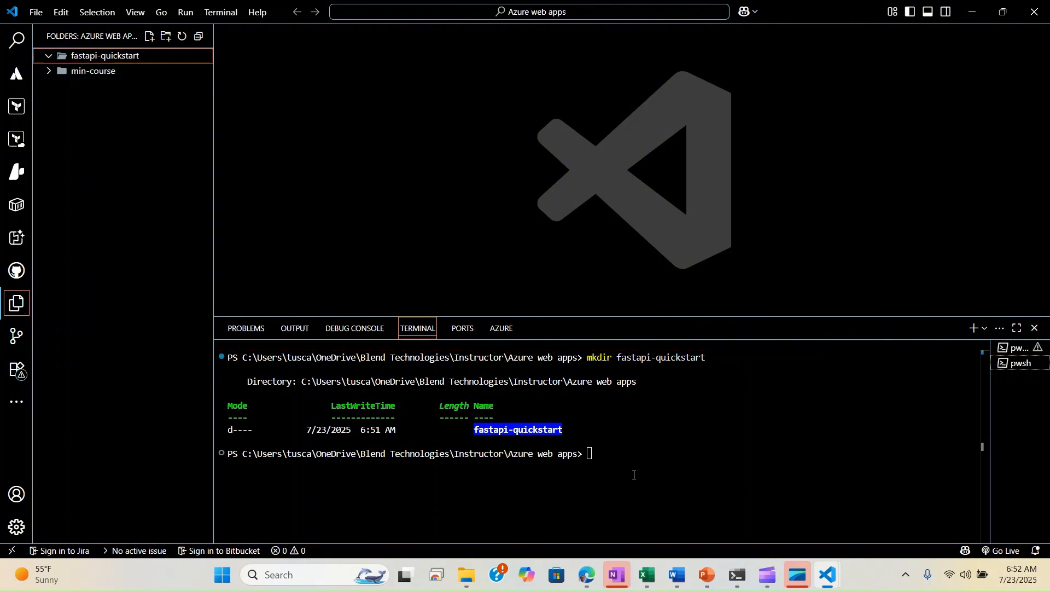
# Copy "cd fastapi-quickstart" from the quickstart article in Edge and run it in the VS Code terminal.
pyautogui.hotkey('alt', 'Tab')
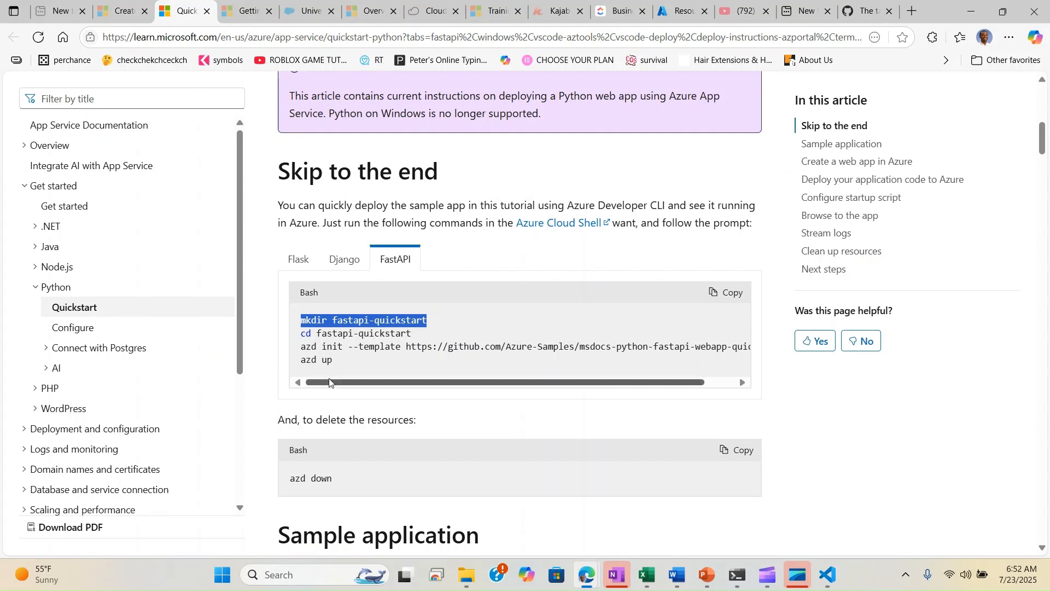
pyautogui.moveTo(418, 337); pyautogui.dragTo(305, 330)
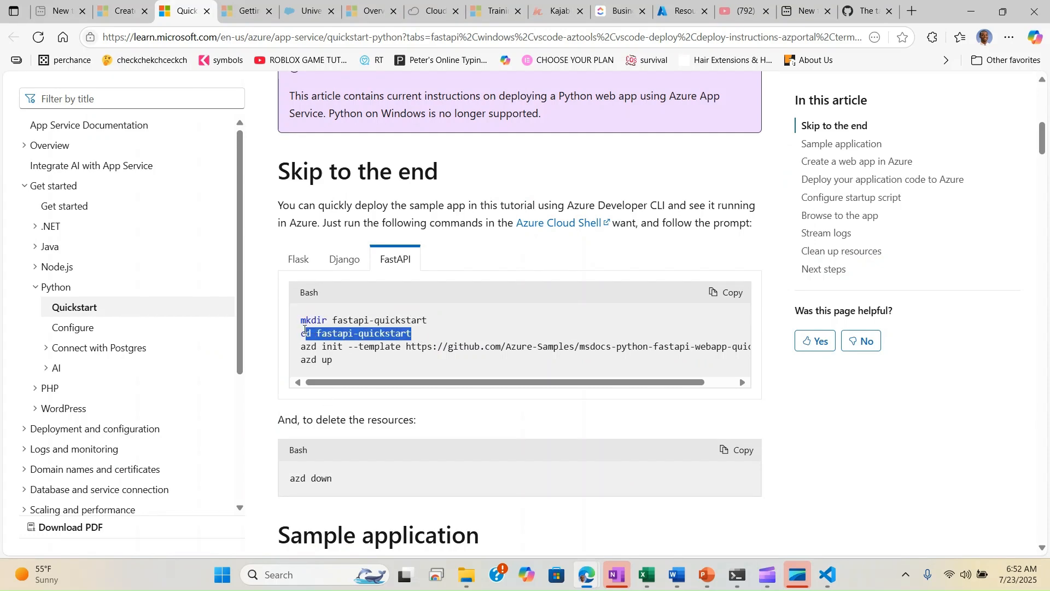
pyautogui.hotkey('ctrl', 'c')
pyautogui.hotkey('alt', 'Tab')
pyautogui.click(648, 460)
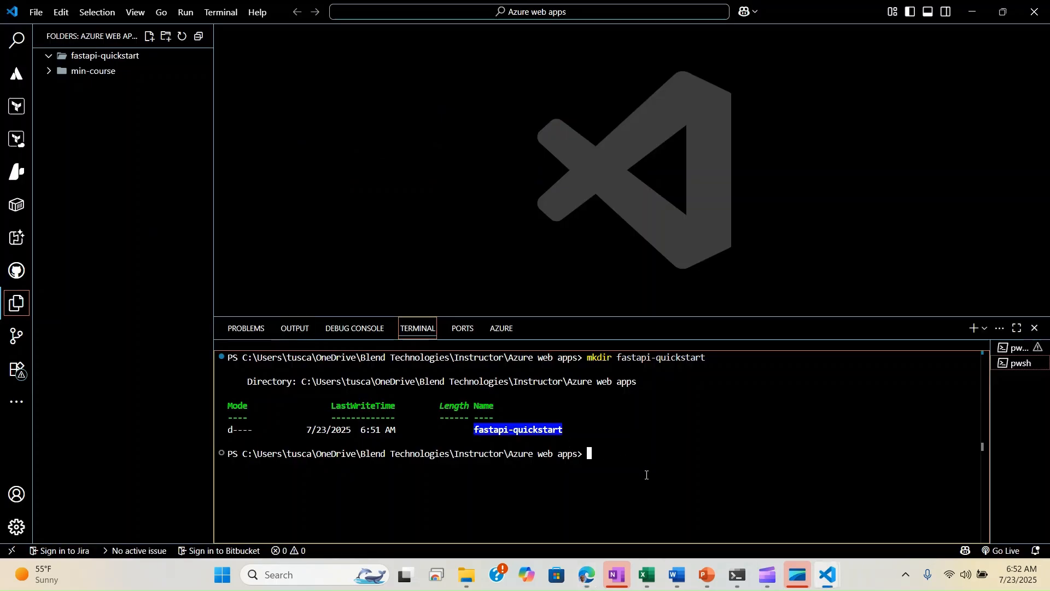
pyautogui.hotkey('ctrl', 'v')
pyautogui.press('Return')
pyautogui.hotkey('alt', 'Tab')
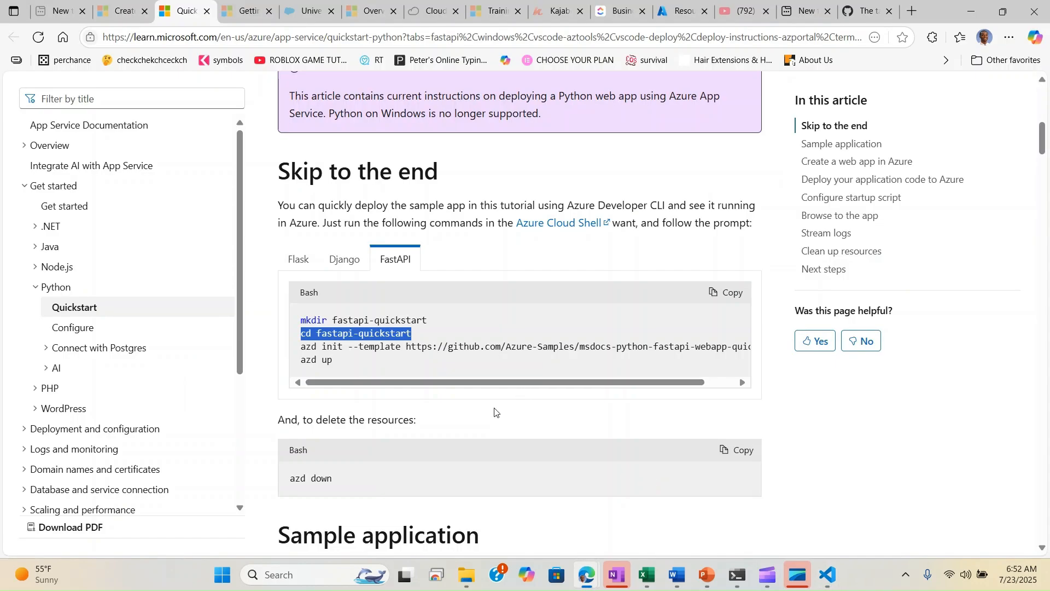
pyautogui.moveTo(299, 351); pyautogui.dragTo(753, 353)
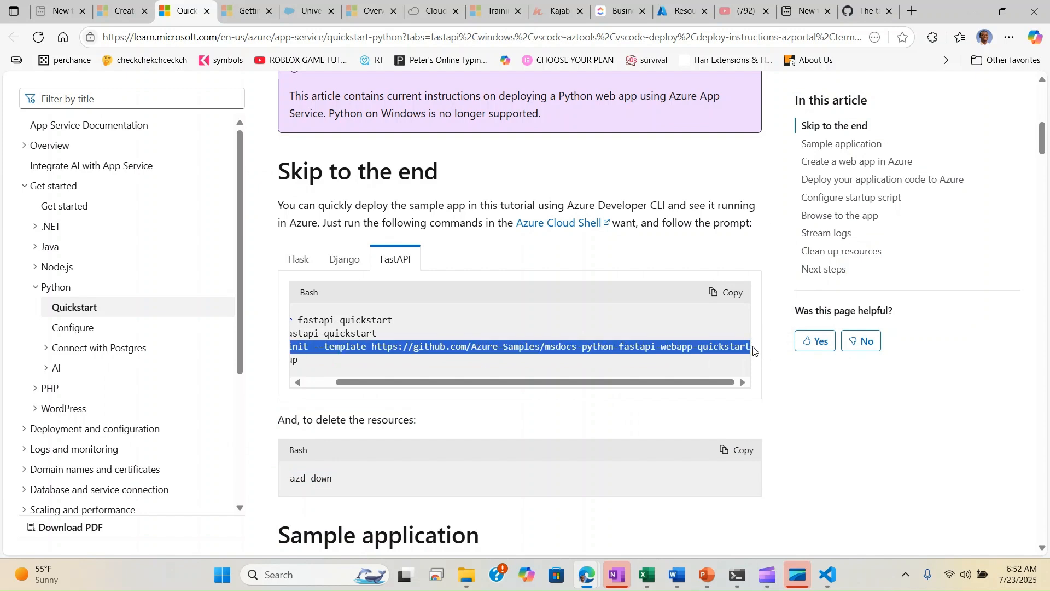
pyautogui.moveTo(471, 382); pyautogui.dragTo(339, 386)
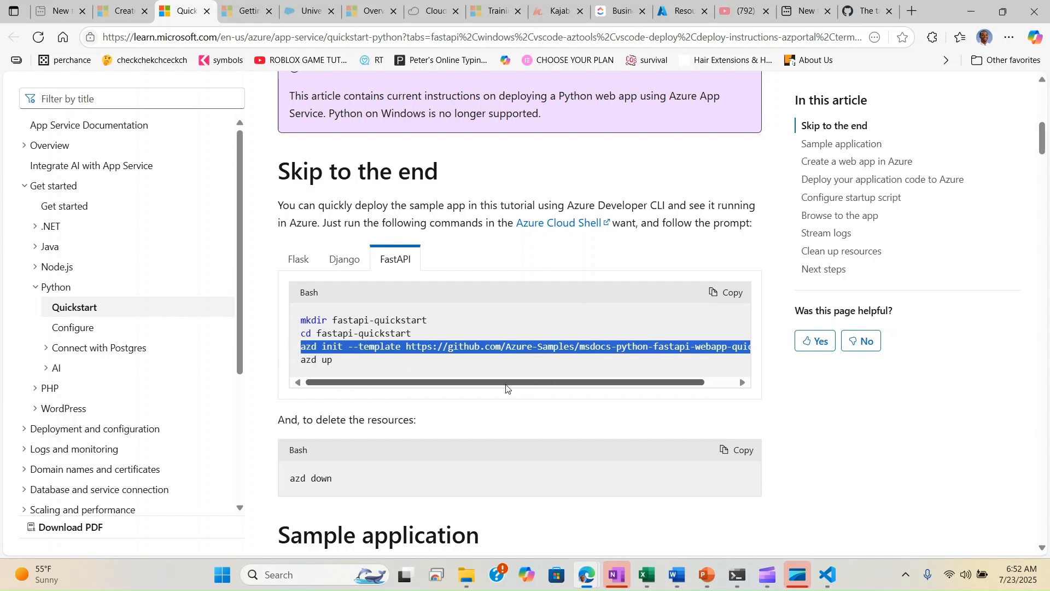
pyautogui.hotkey('alt', 'Tab')
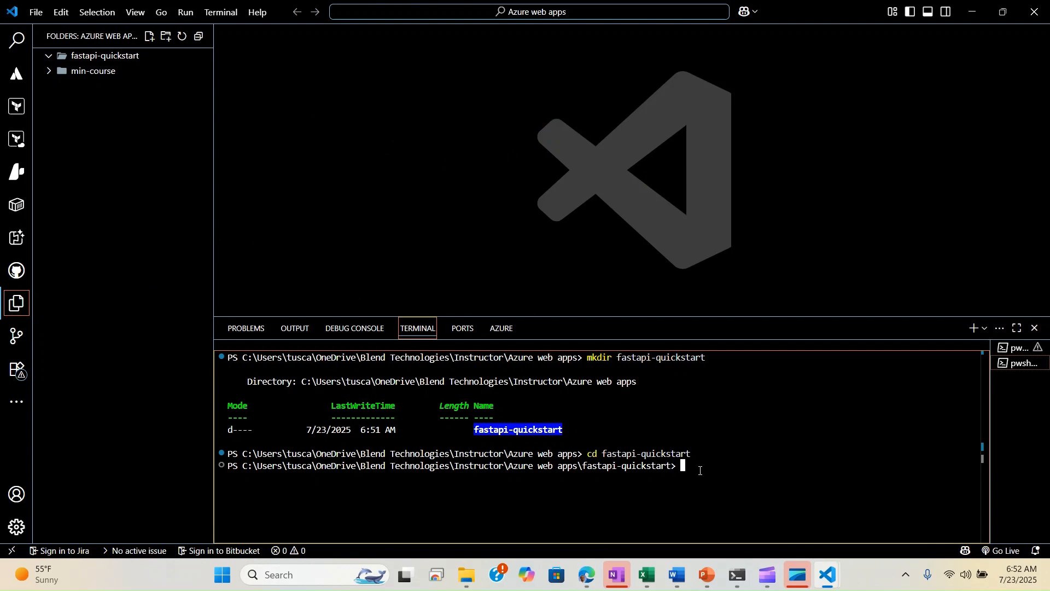
pyautogui.hotkey('ctrl', 'v')
pyautogui.press('Return')
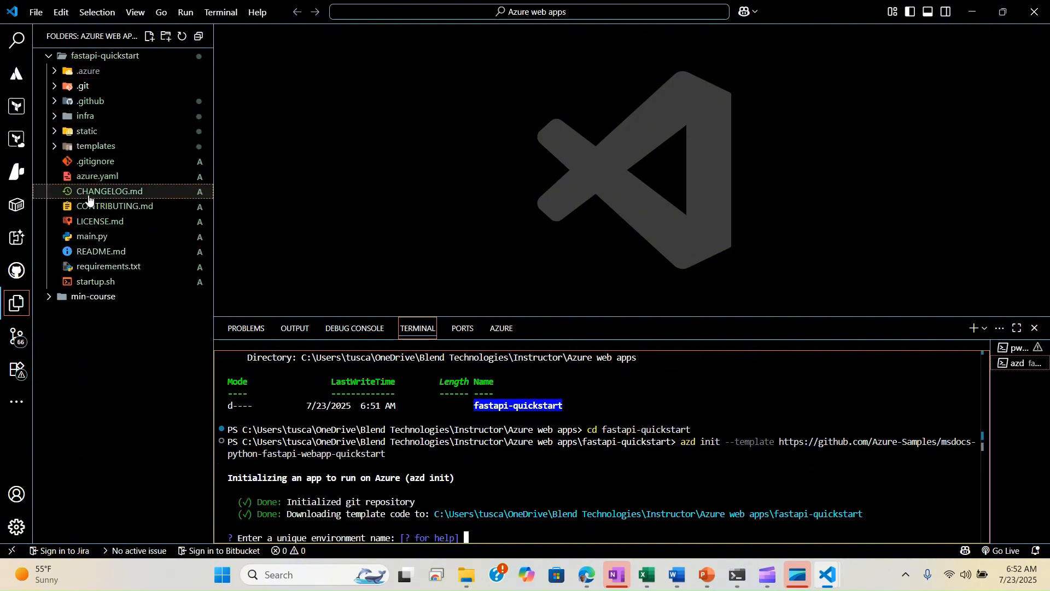
# Expand the .azure and infra folders of fastapi-quickstart and open appservice-appsettings.bicep from core\host.
pyautogui.click(55, 71)
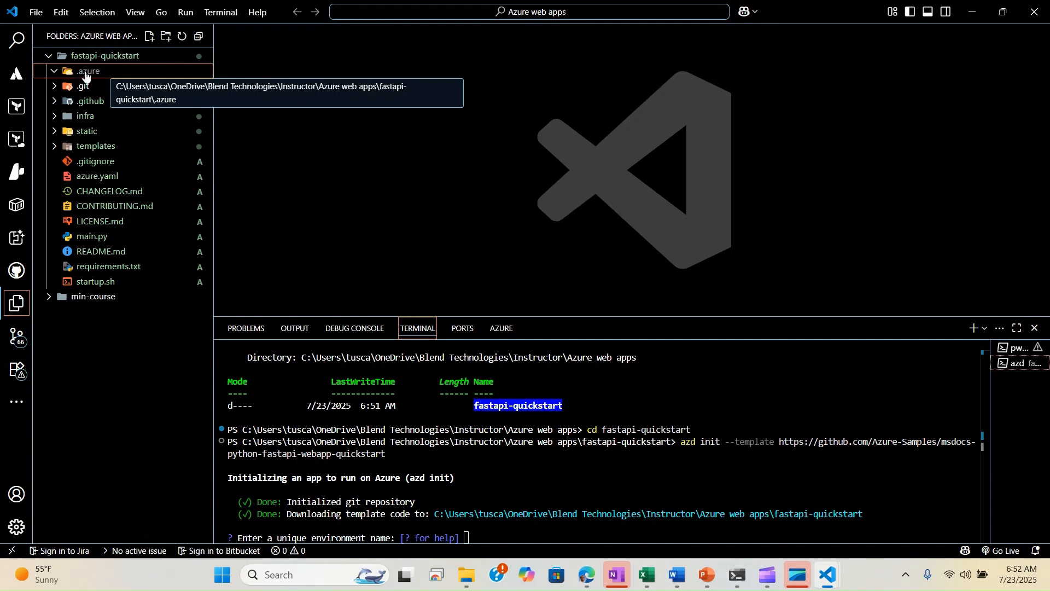
pyautogui.click(54, 117)
pyautogui.click(57, 132)
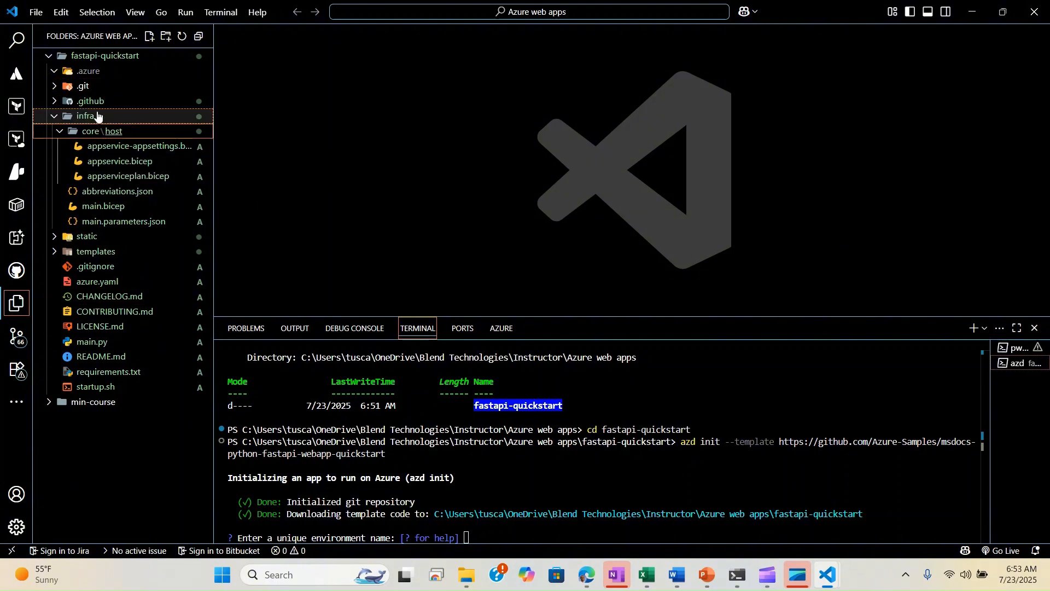
pyautogui.click(104, 148)
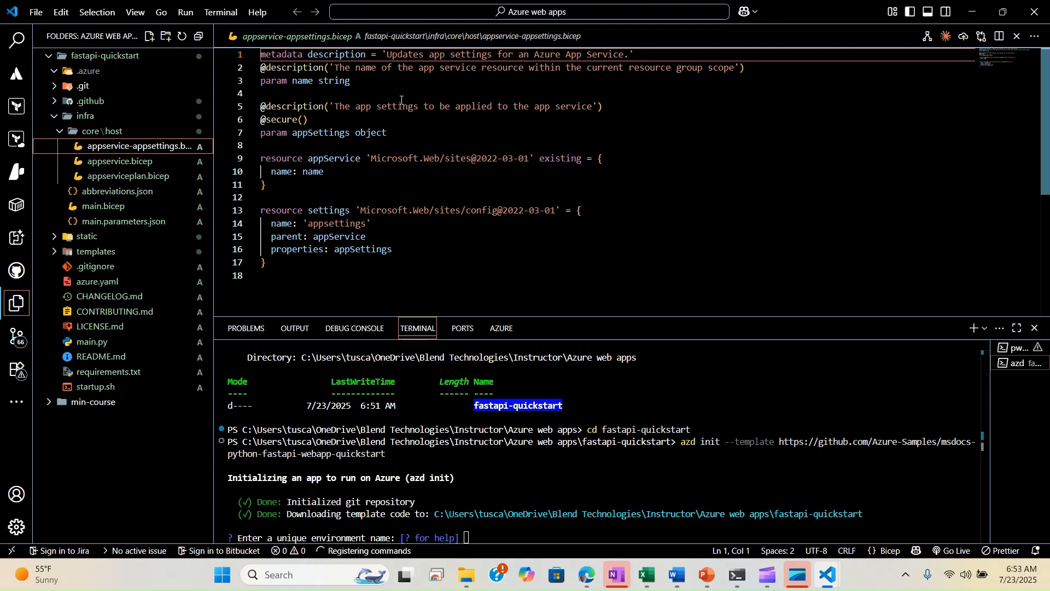
# Open appservice.bicep and examine its parameters and the appService resource, highlighting its Web resource type and the appCommandLine value.
pyautogui.click(120, 161)
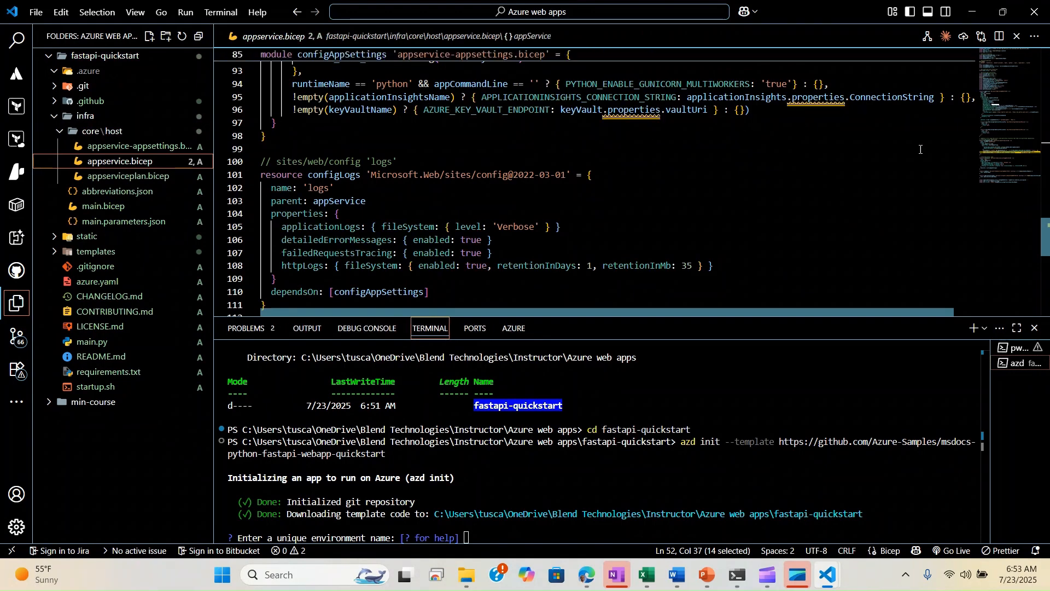
pyautogui.moveTo(1046, 236); pyautogui.dragTo(1042, 61)
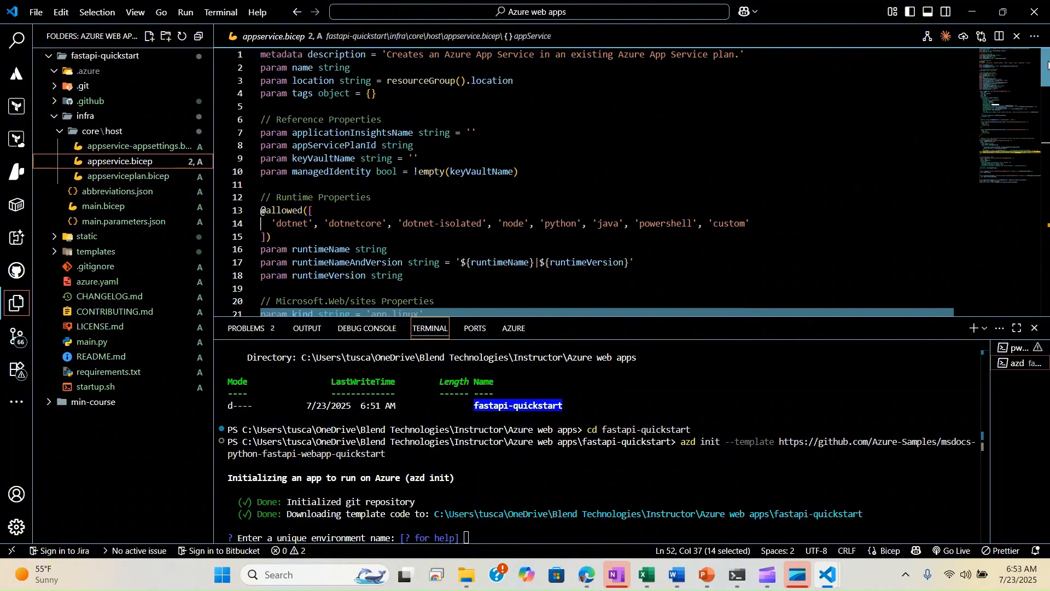
pyautogui.moveTo(1048, 61); pyautogui.dragTo(1049, 67)
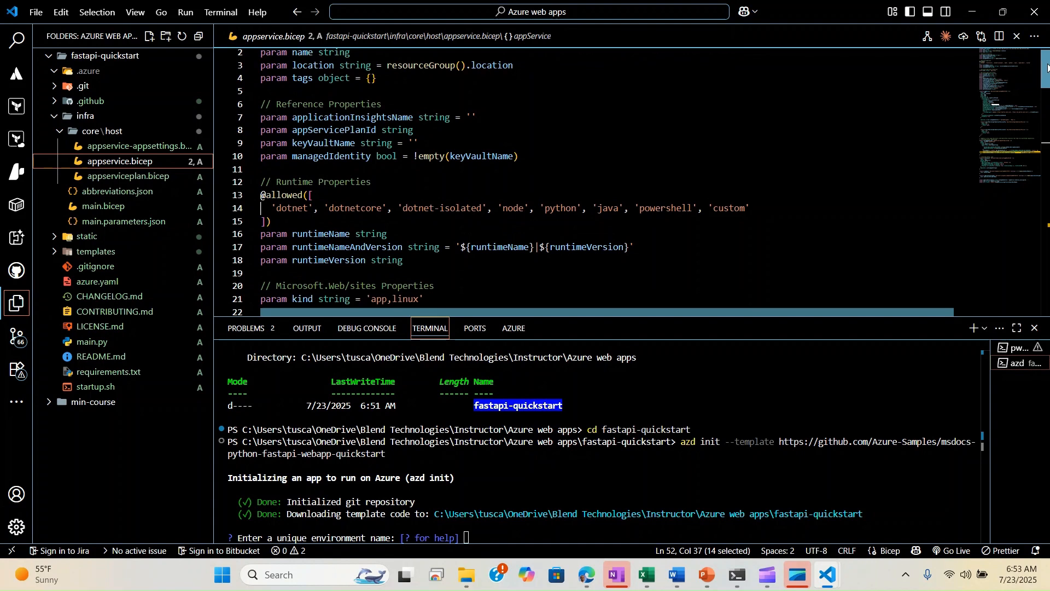
pyautogui.moveTo(1048, 69); pyautogui.dragTo(1049, 133)
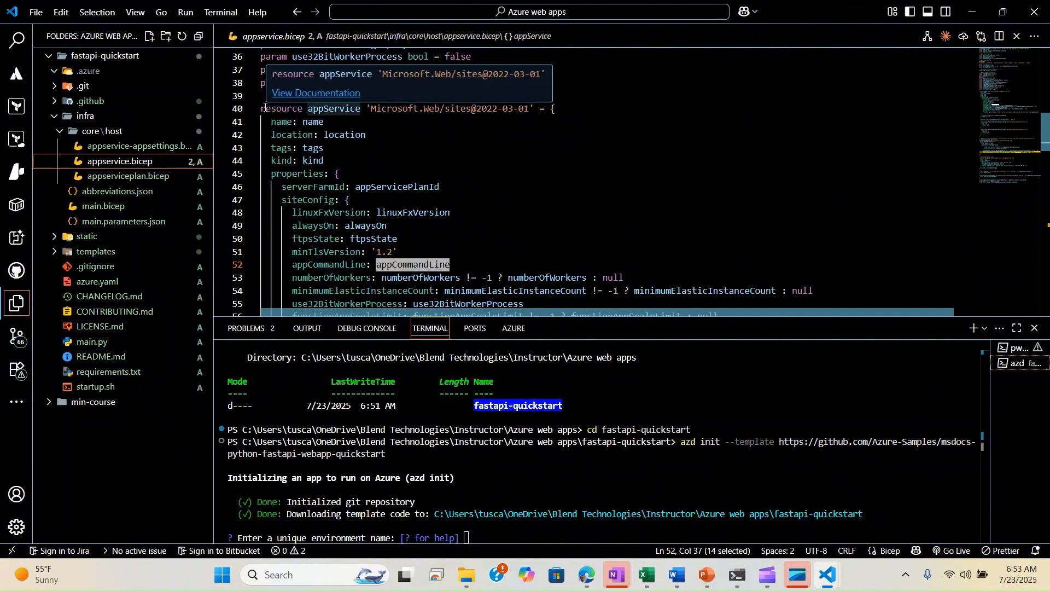
pyautogui.moveTo(261, 108); pyautogui.dragTo(440, 124)
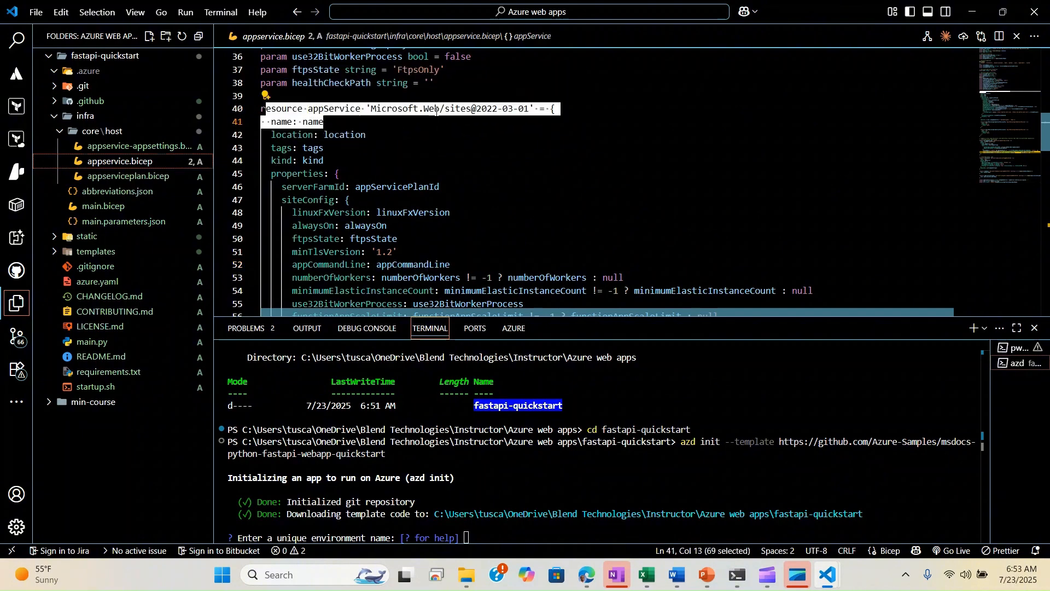
pyautogui.doubleClick(434, 108)
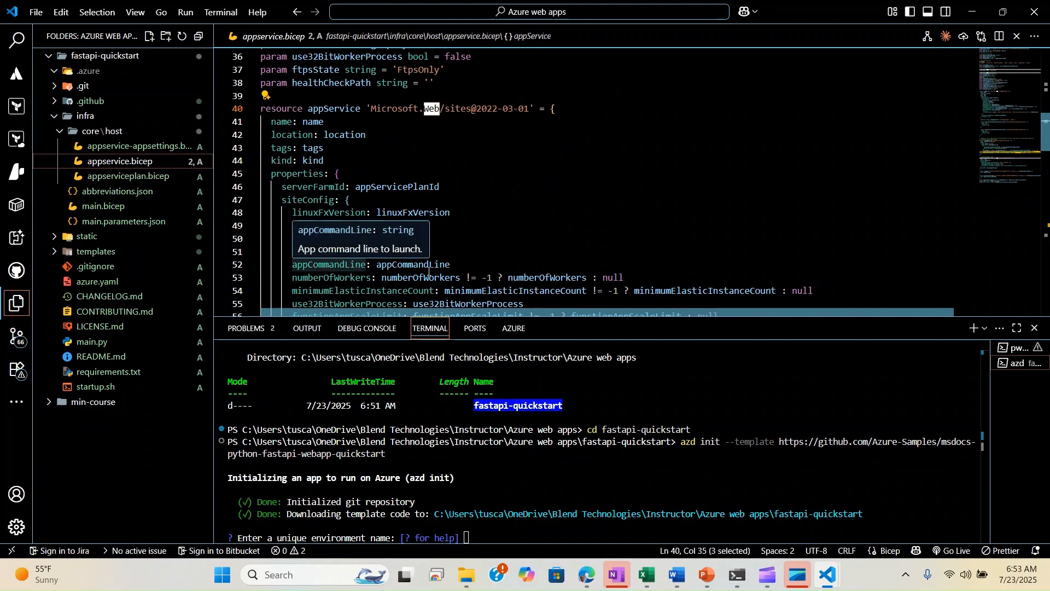
pyautogui.click(377, 266)
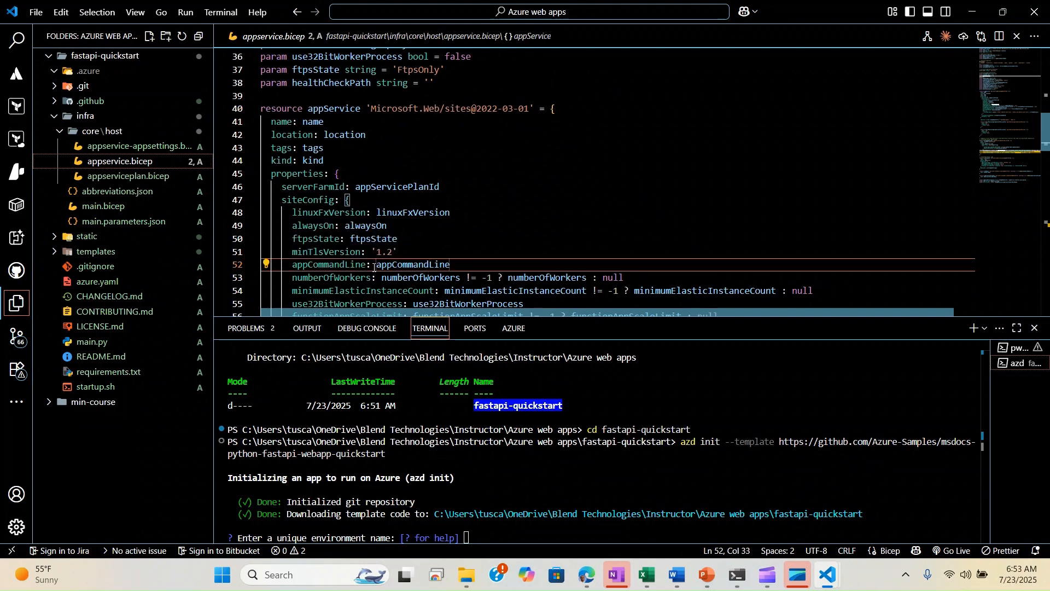
pyautogui.doubleClick(405, 264)
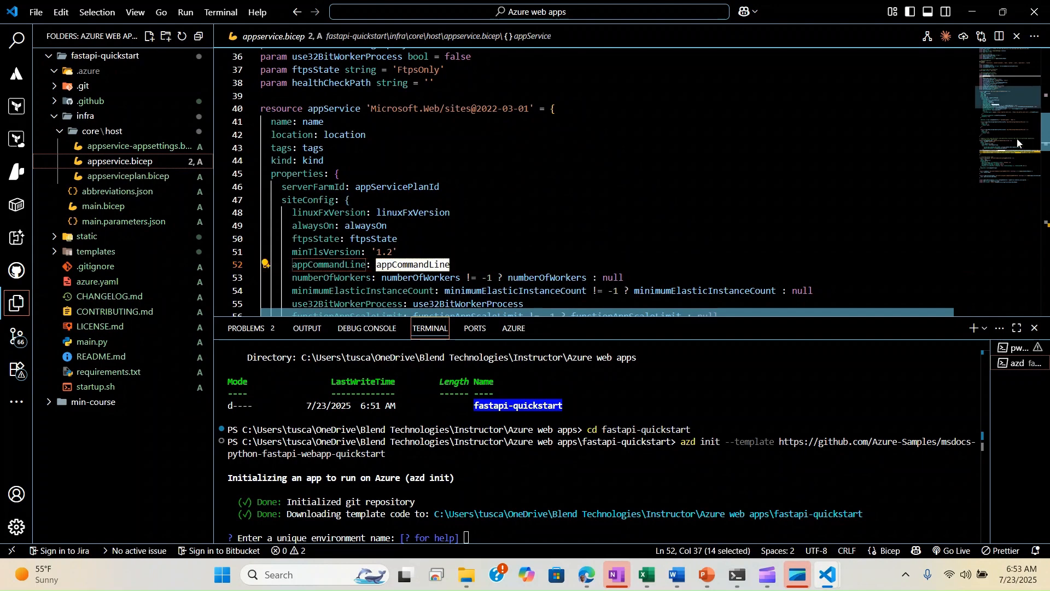
# Highlight managedIdentity in the identity setting of appservice.bicep and review the remaining resources and outputs to the file's end.
pyautogui.moveTo(1048, 133); pyautogui.dragTo(1048, 179)
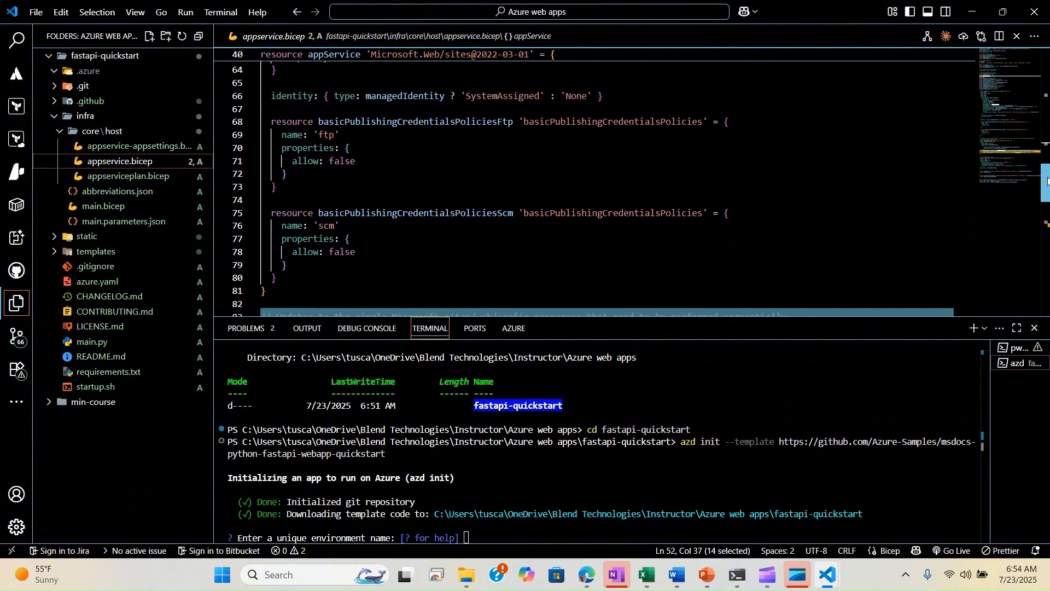
pyautogui.doubleClick(405, 96)
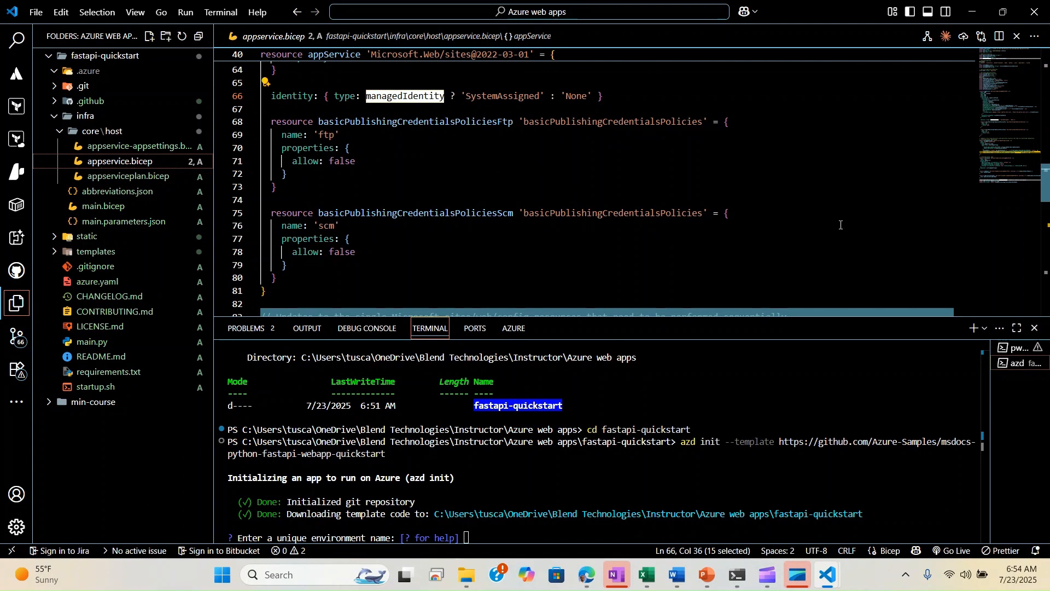
pyautogui.moveTo(1047, 188); pyautogui.dragTo(1049, 267)
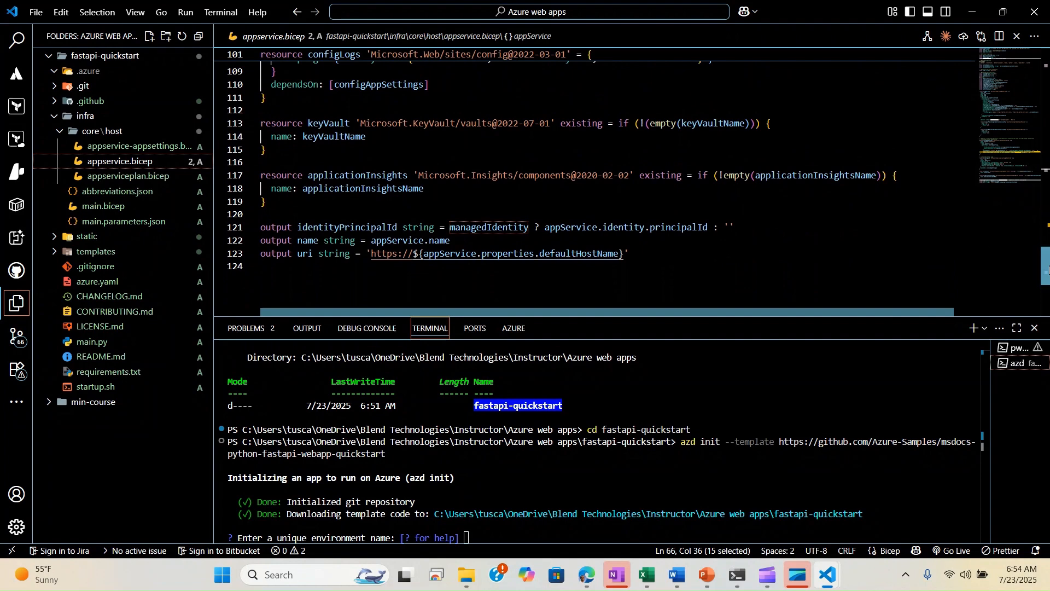
# Open appserviceplan.bicep and review the App Service plan definition.
pyautogui.click(110, 179)
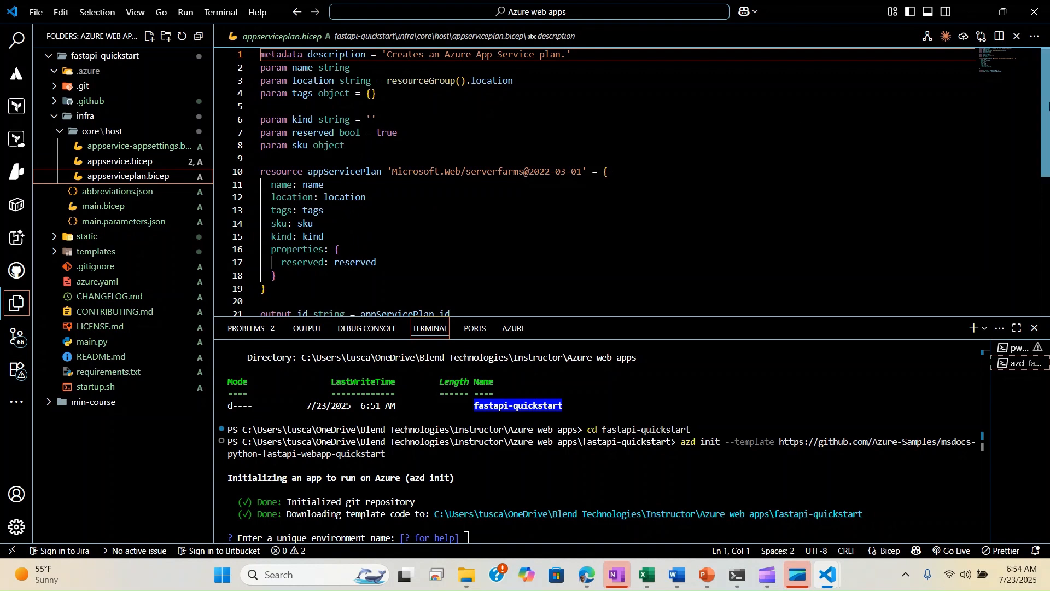
pyautogui.moveTo(1048, 112); pyautogui.dragTo(1049, 143)
pyautogui.scroll(2, 445, 92)
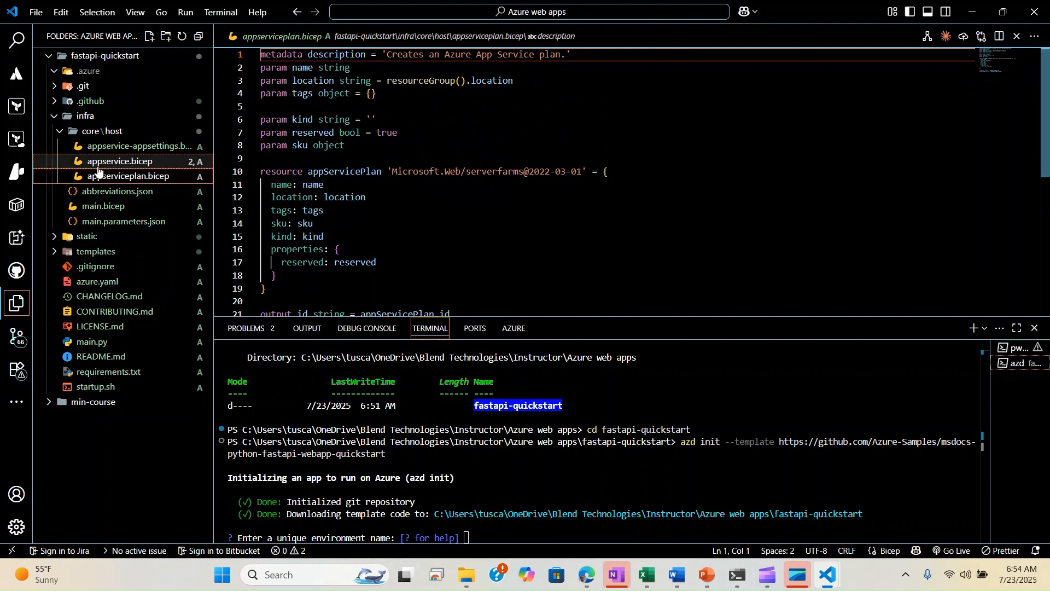
# Open abbreviations.json in the infra folder and look through the resource name prefixes.
pyautogui.click(101, 193)
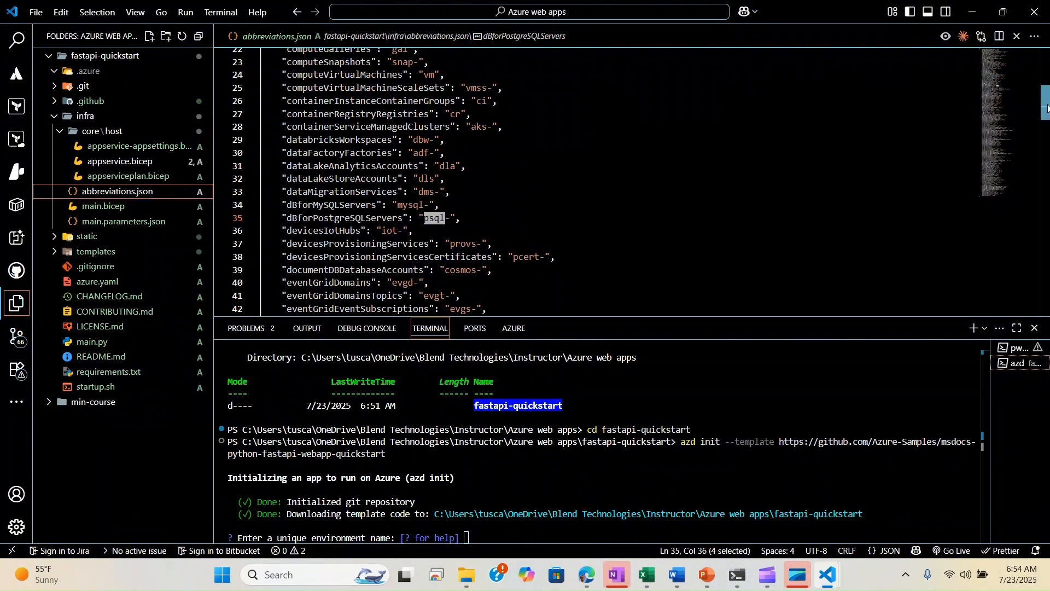
pyautogui.moveTo(1047, 108); pyautogui.dragTo(1038, 142)
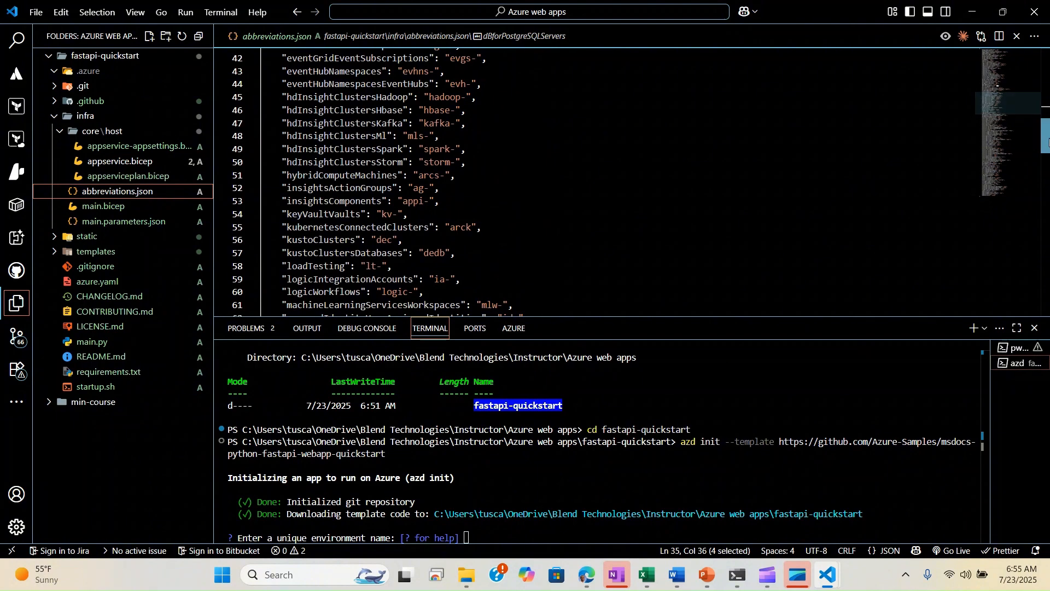
pyautogui.moveTo(1038, 141); pyautogui.dragTo(1044, 103)
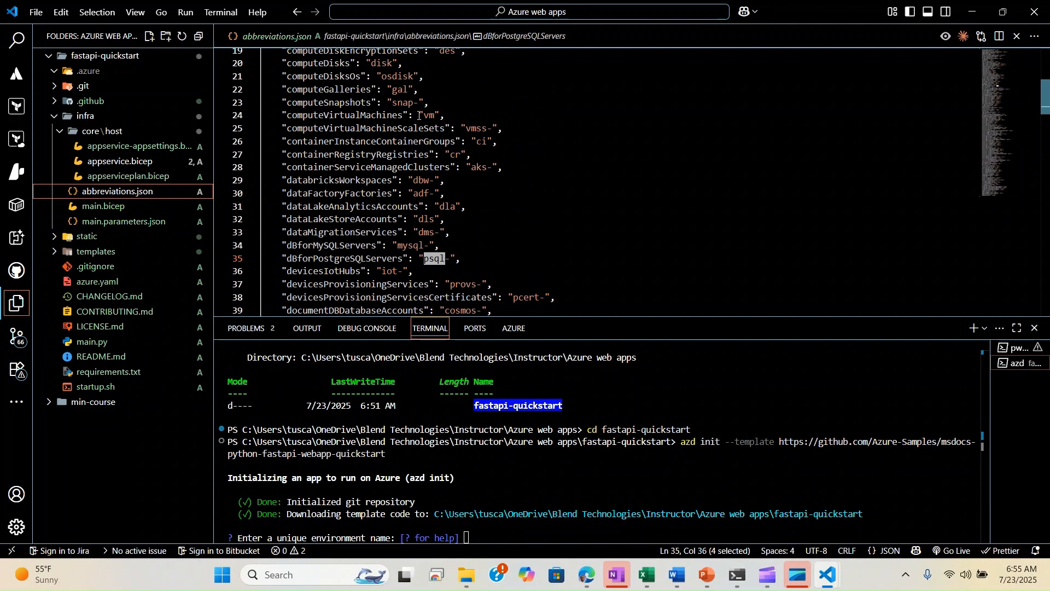
# Search abbreviations.json for "rg", go to the match in the resource groups entry and highlight resourcesResourceGroups.
pyautogui.click(648, 129)
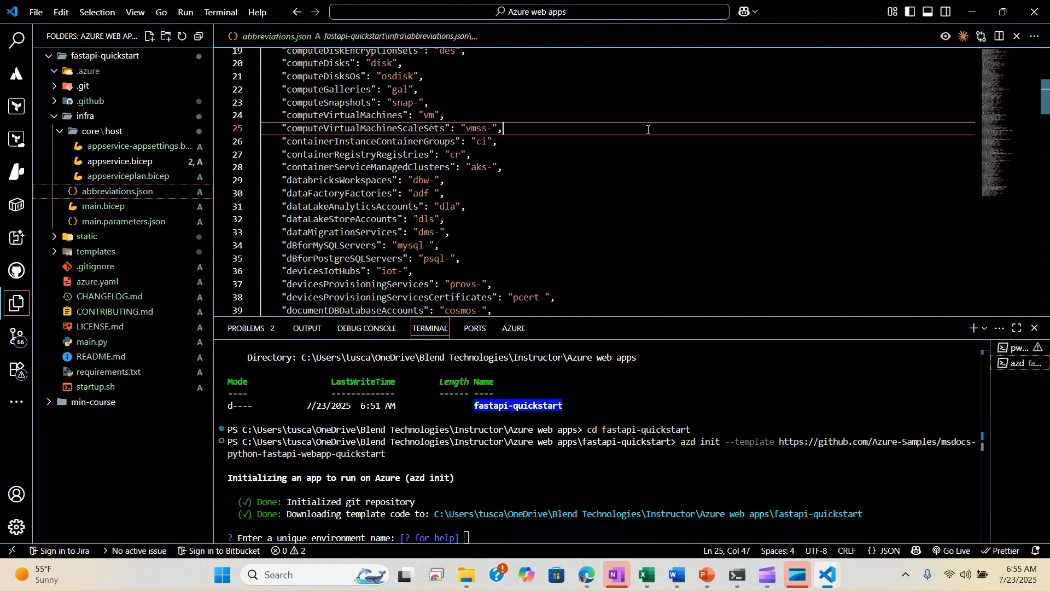
pyautogui.hotkey('ctrl', 'f')
pyautogui.write('rg')
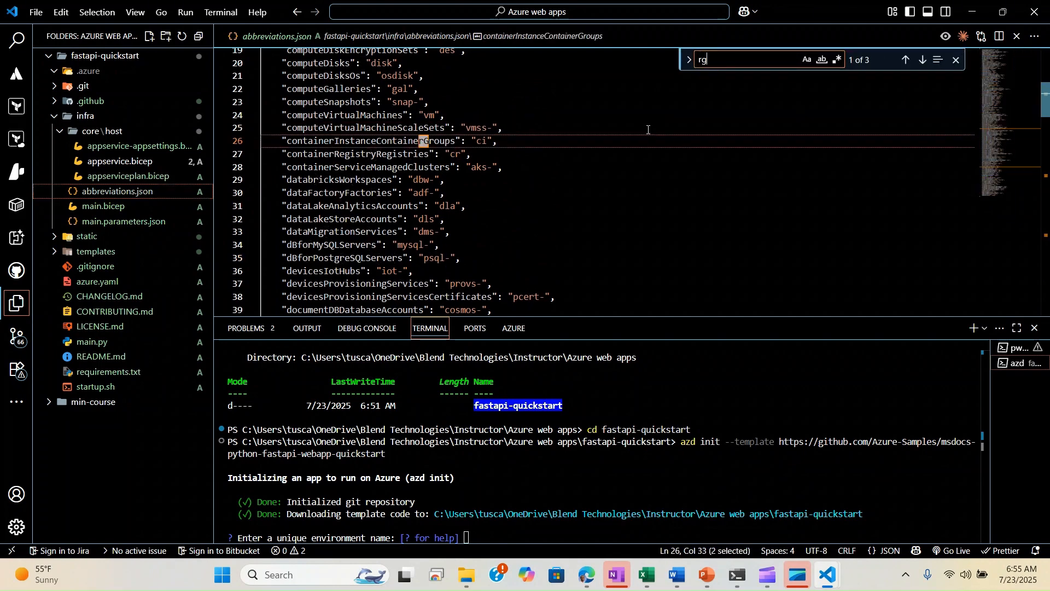
pyautogui.click(922, 60)
pyautogui.click(923, 60)
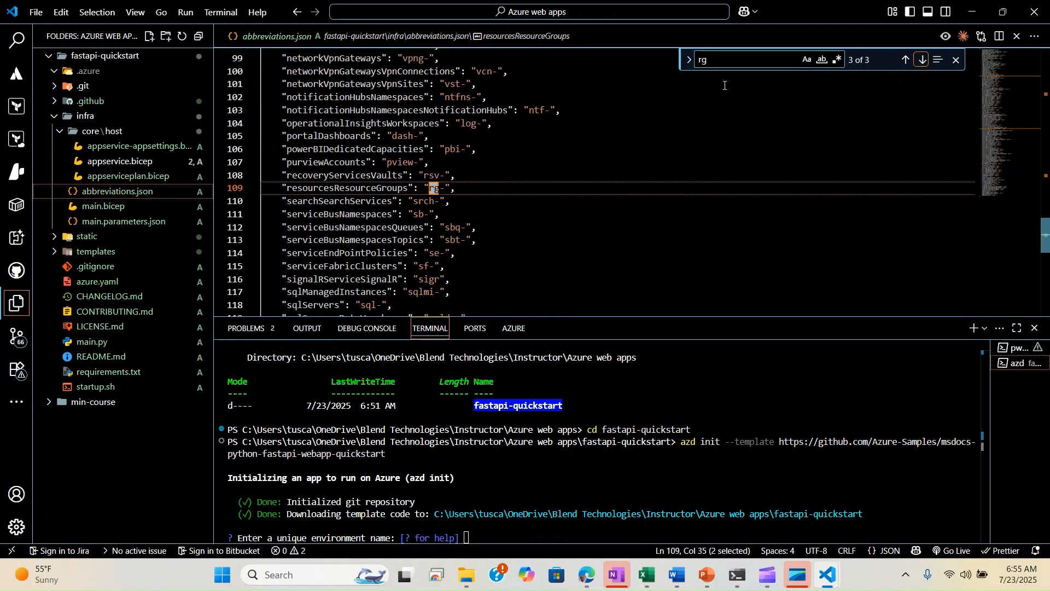
pyautogui.doubleClick(335, 190)
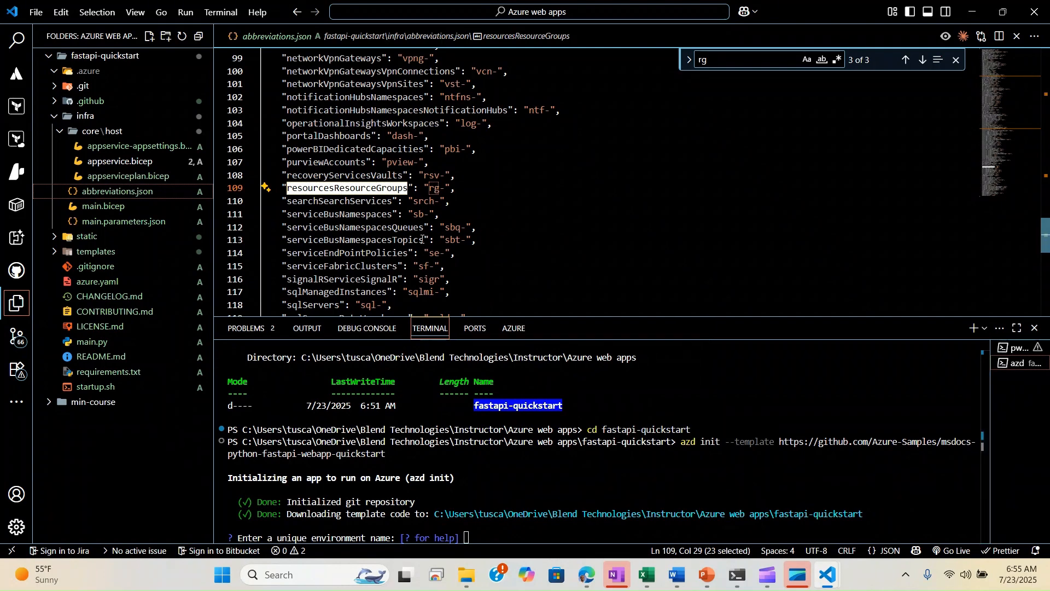
# Open main.bicep and examine the web module, highlighting the appservice reference, the appCommandLine gunicorn command and its port 8000.
pyautogui.click(96, 207)
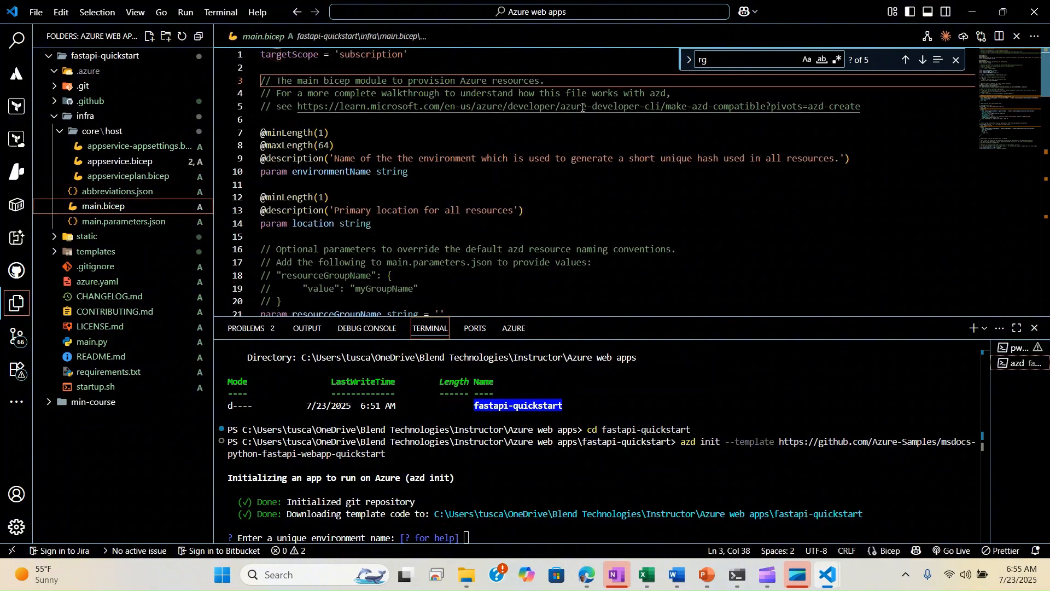
pyautogui.moveTo(1044, 86); pyautogui.dragTo(1048, 201)
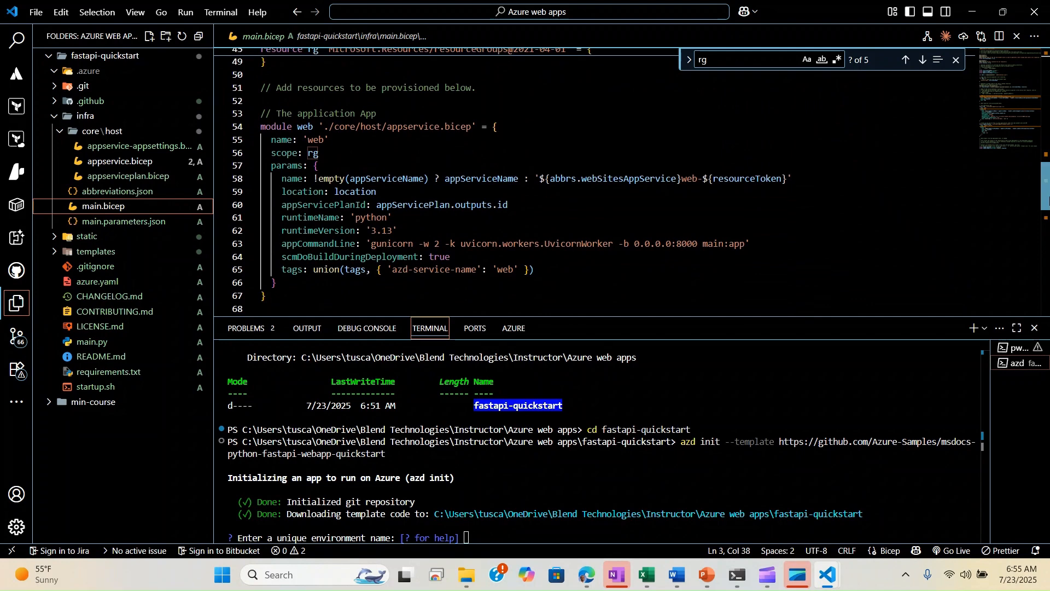
pyautogui.doubleClick(414, 126)
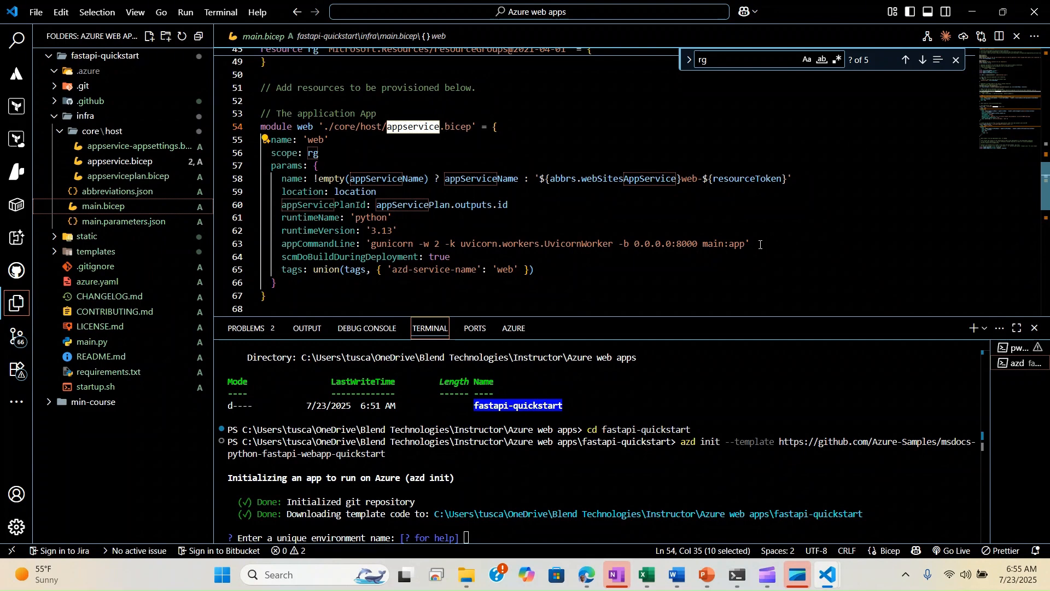
pyautogui.doubleClick(325, 244)
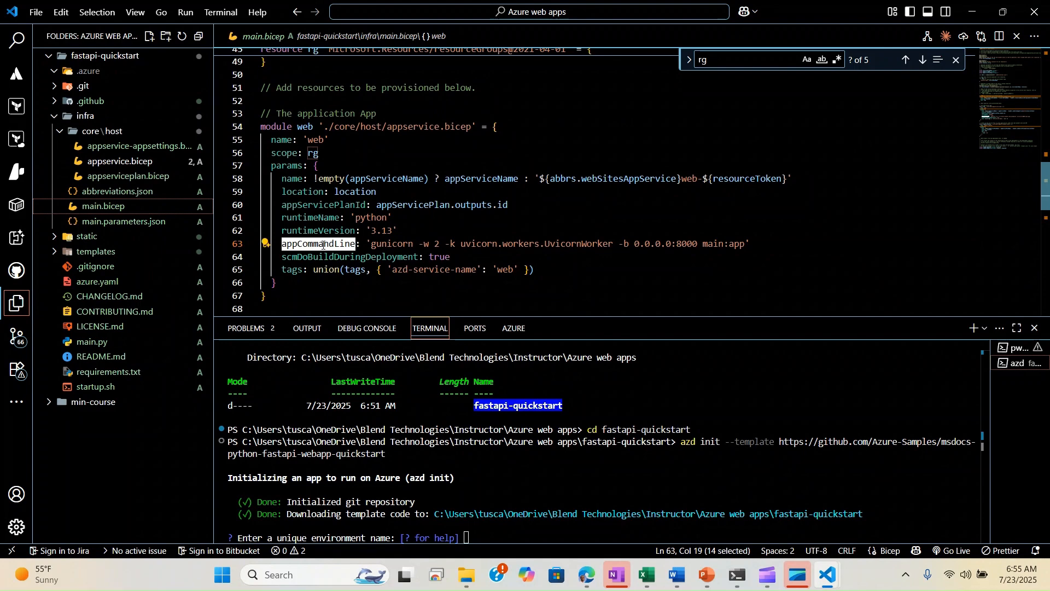
pyautogui.moveTo(365, 248); pyautogui.dragTo(771, 254)
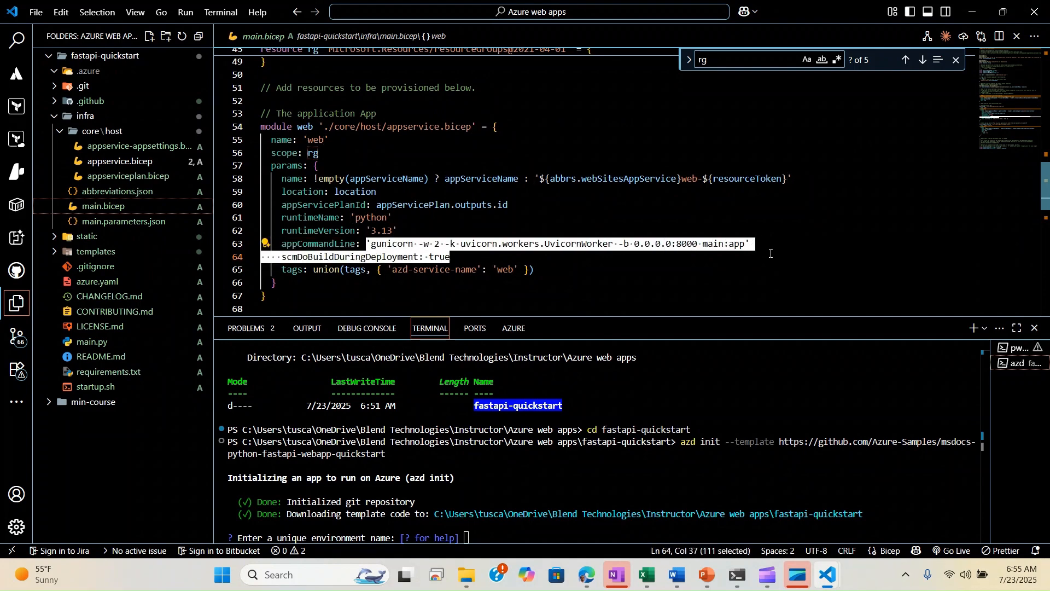
pyautogui.doubleClick(694, 245)
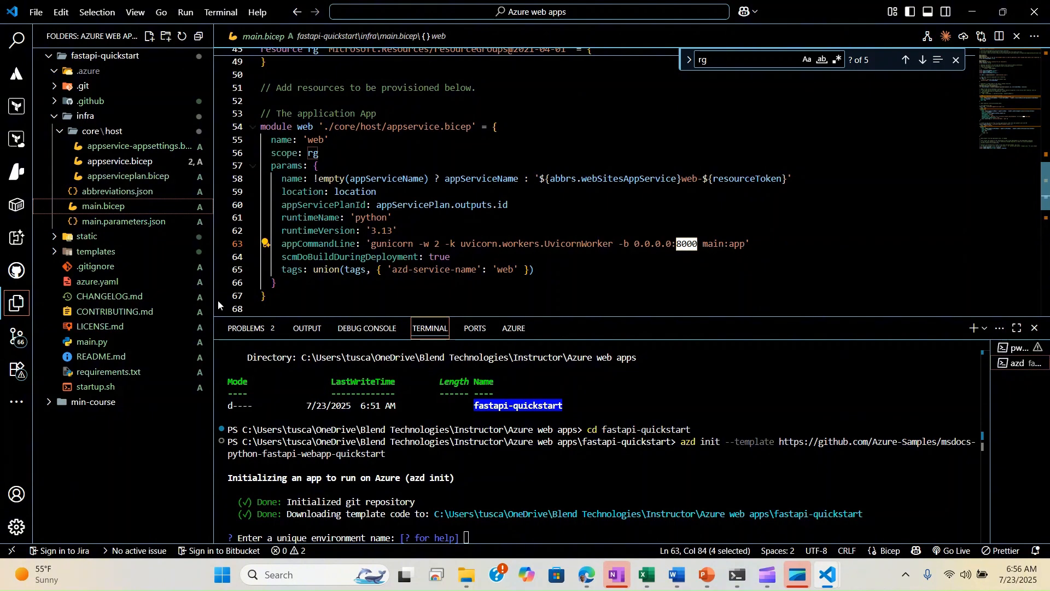
# Open main.py and review its routes, highlighting port 8000 in the uvicorn.run call and the app variable assigned to FastAPI().
pyautogui.click(91, 343)
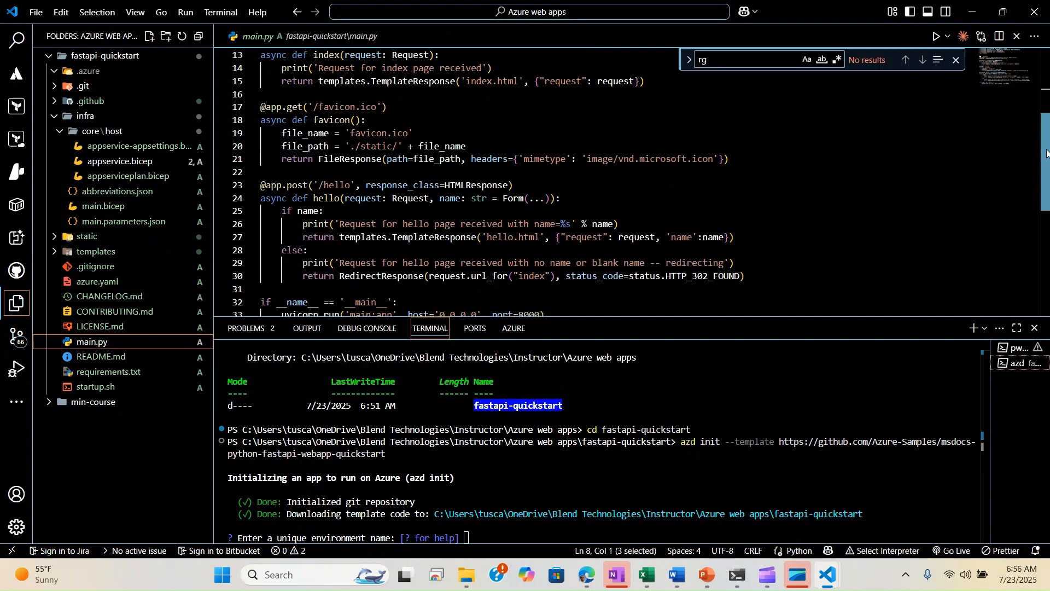
pyautogui.moveTo(1047, 153); pyautogui.dragTo(1038, 98)
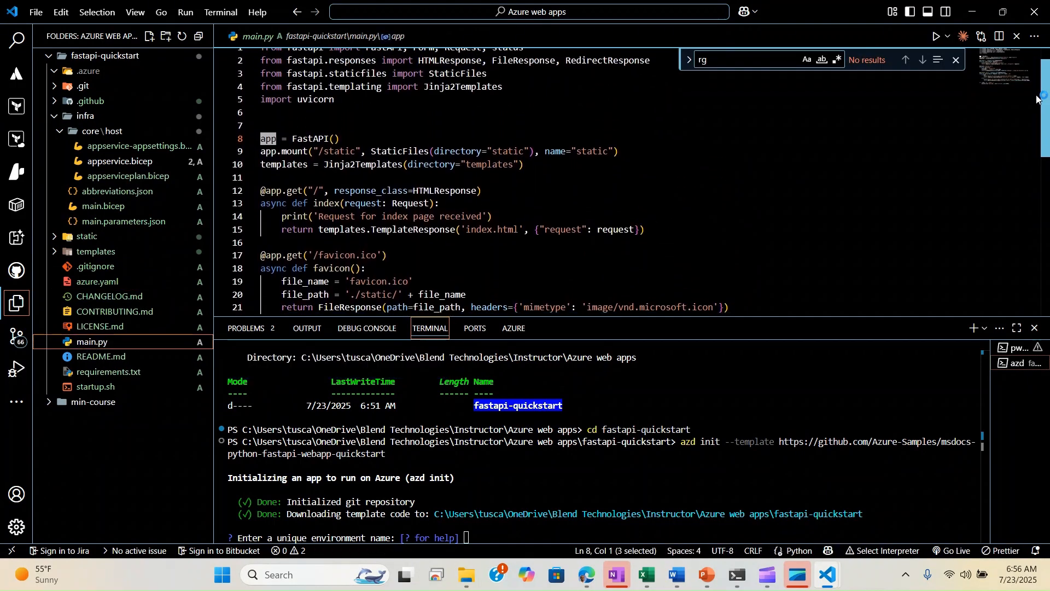
pyautogui.scroll(-6, 566, 227)
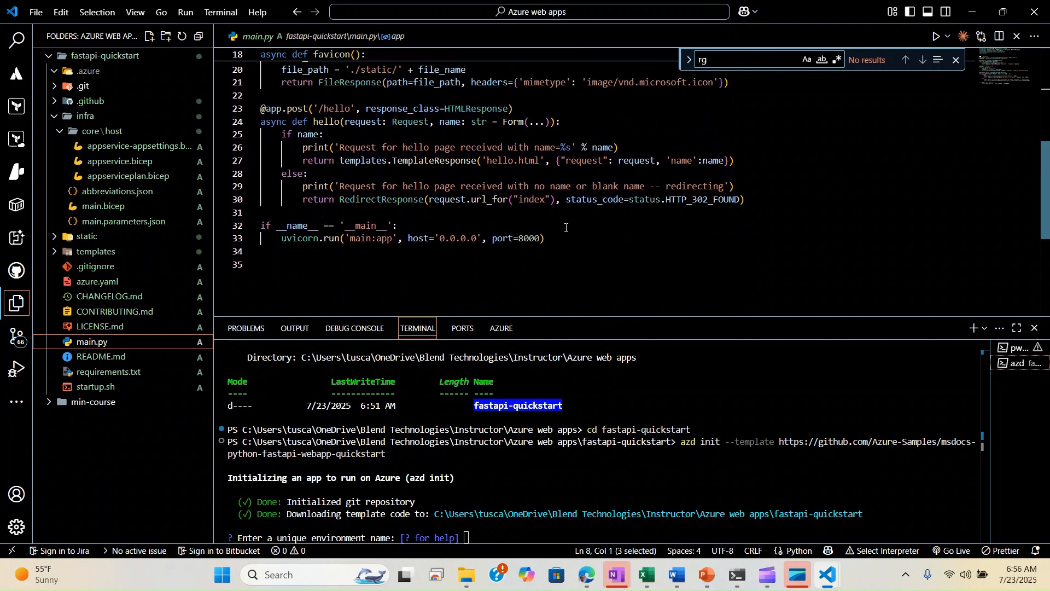
pyautogui.doubleClick(529, 238)
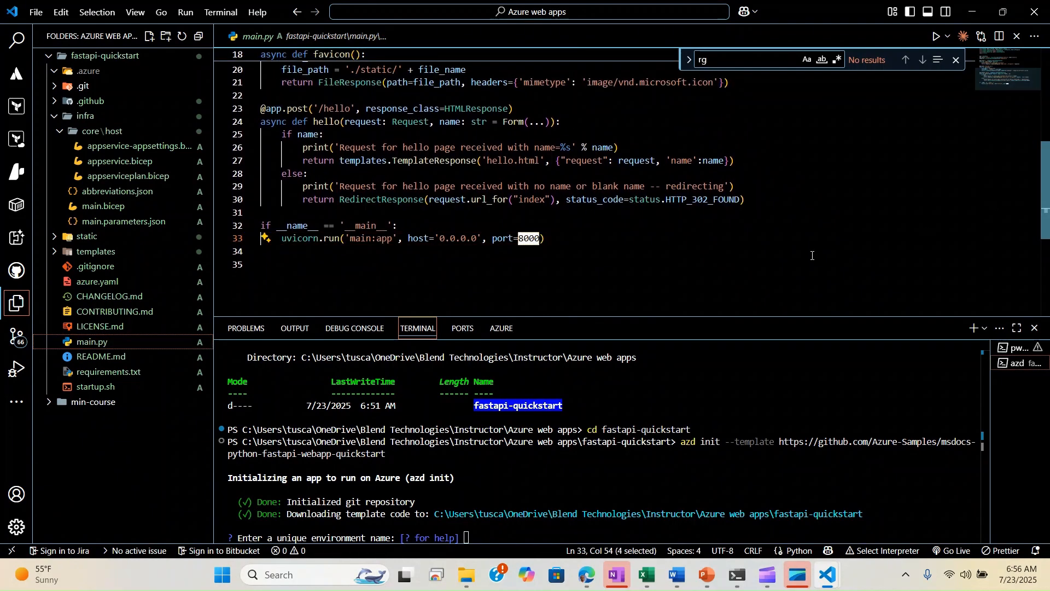
pyautogui.moveTo(1035, 190); pyautogui.dragTo(1030, 124)
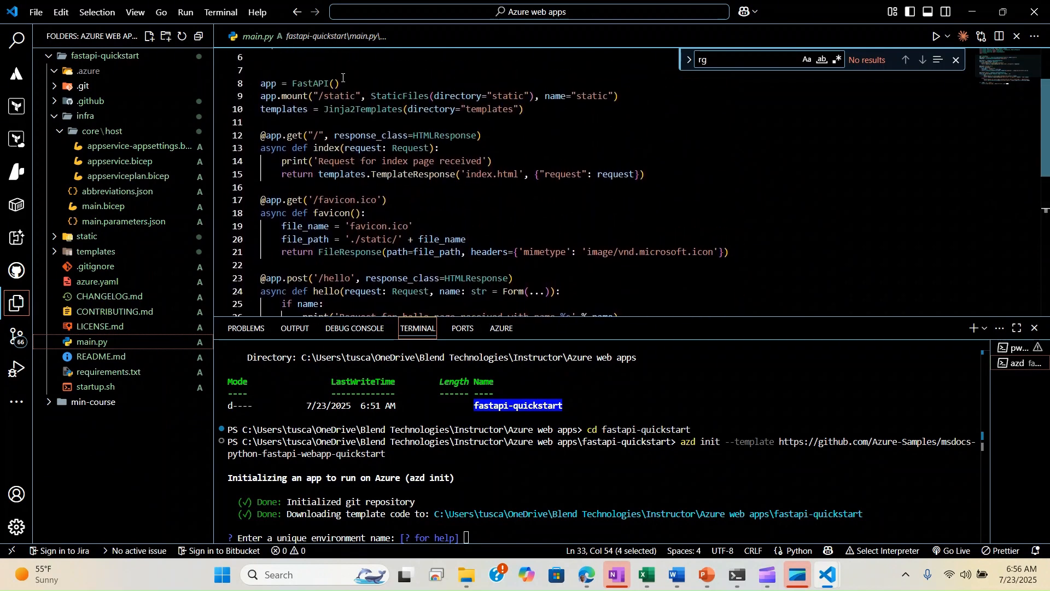
pyautogui.doubleClick(268, 84)
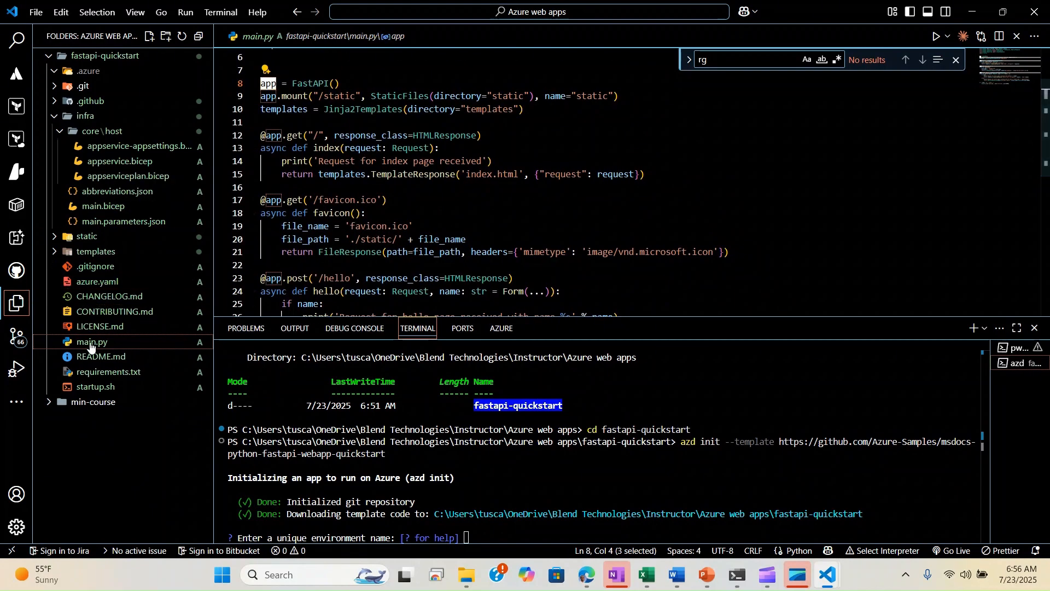
# Return to main.bicep and examine the appServicePlan and web modules, highlighting the appserviceplan and appservice file references.
pyautogui.click(96, 208)
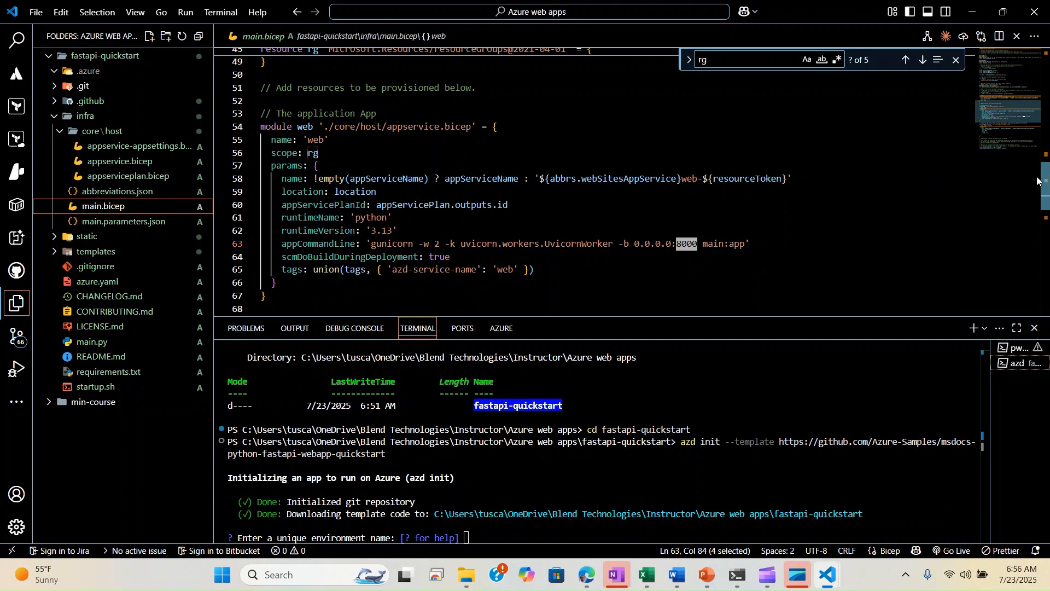
pyautogui.moveTo(1047, 179); pyautogui.dragTo(1049, 214)
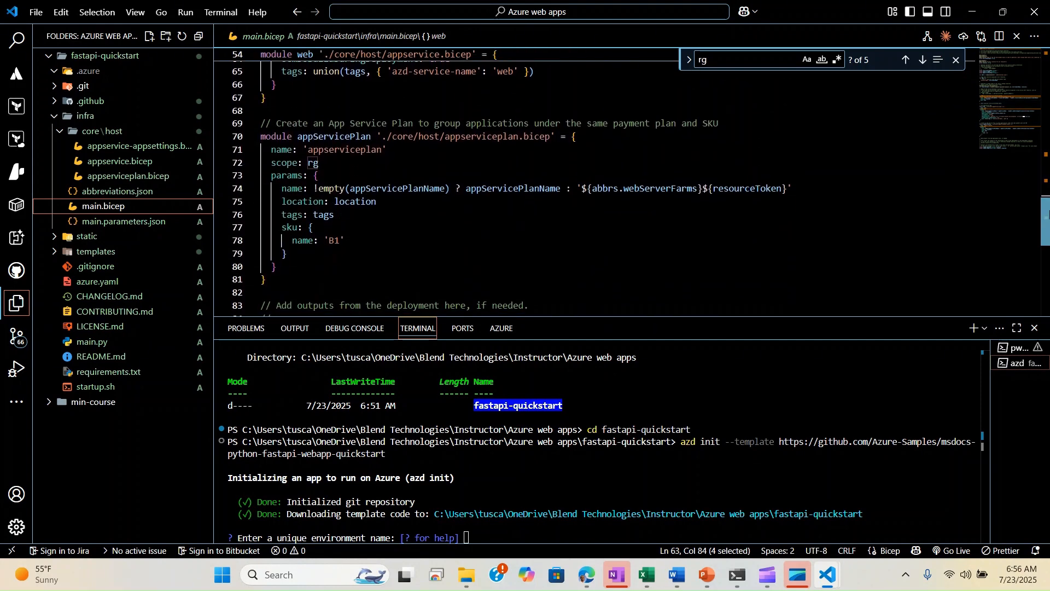
pyautogui.doubleClick(464, 139)
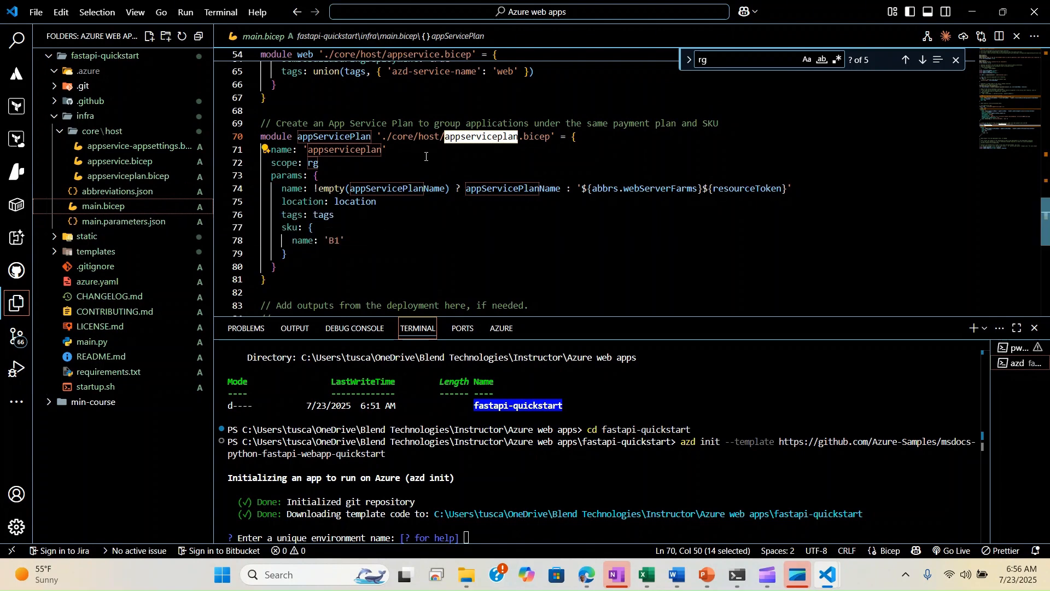
pyautogui.scroll(3, 1044, 208)
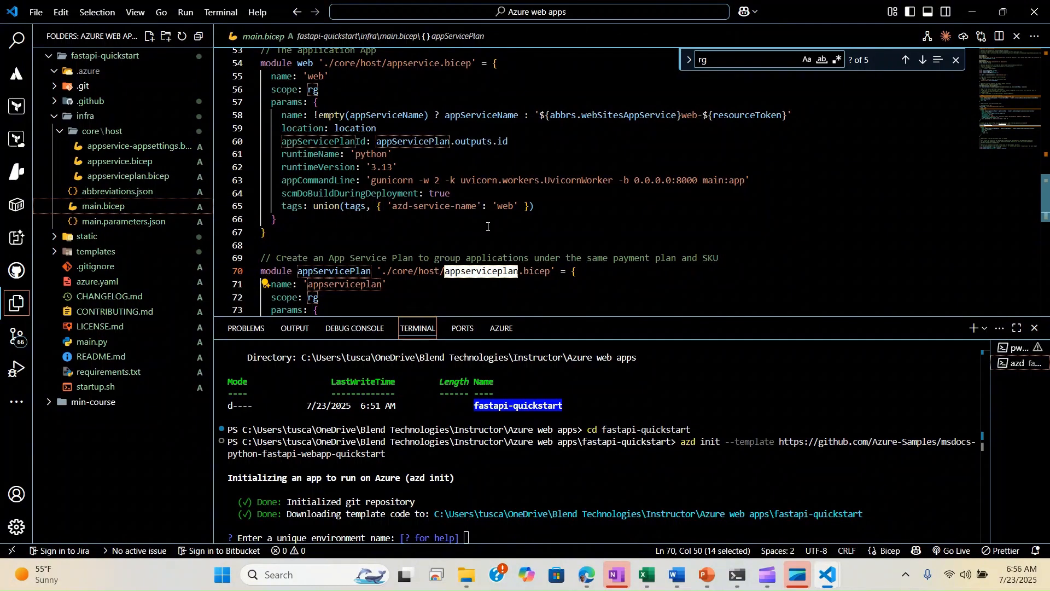
pyautogui.doubleClick(396, 64)
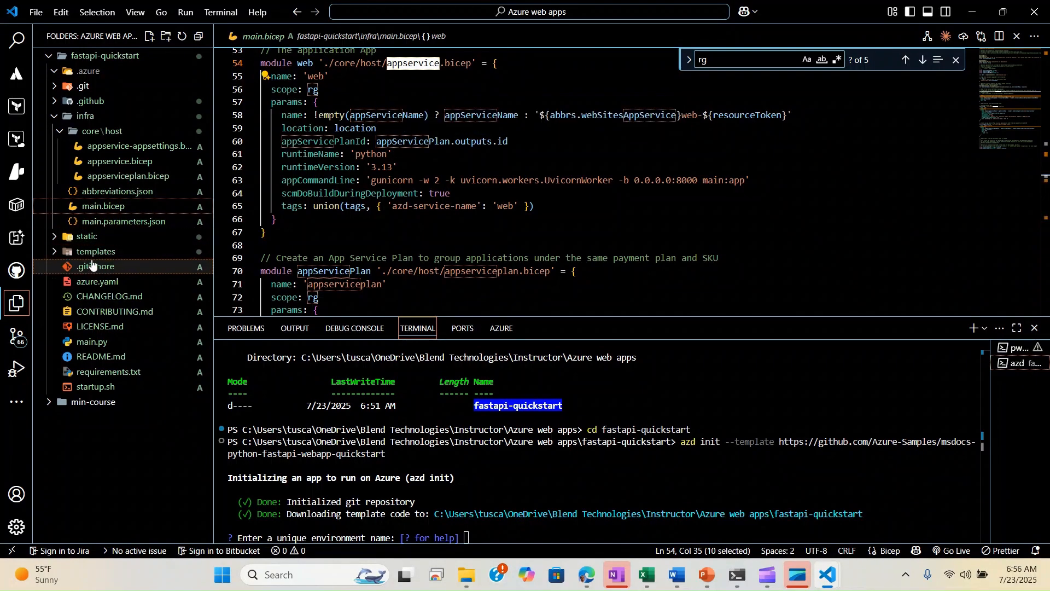
# Read through hello.html in the templates folder and the service definition in azure.yaml.
pyautogui.click(53, 253)
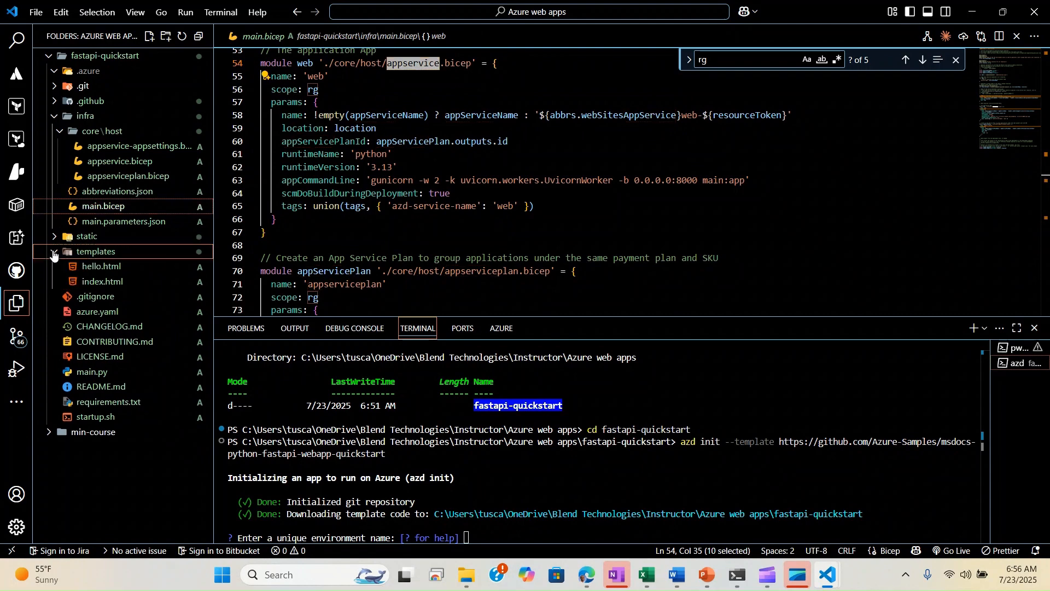
pyautogui.click(92, 268)
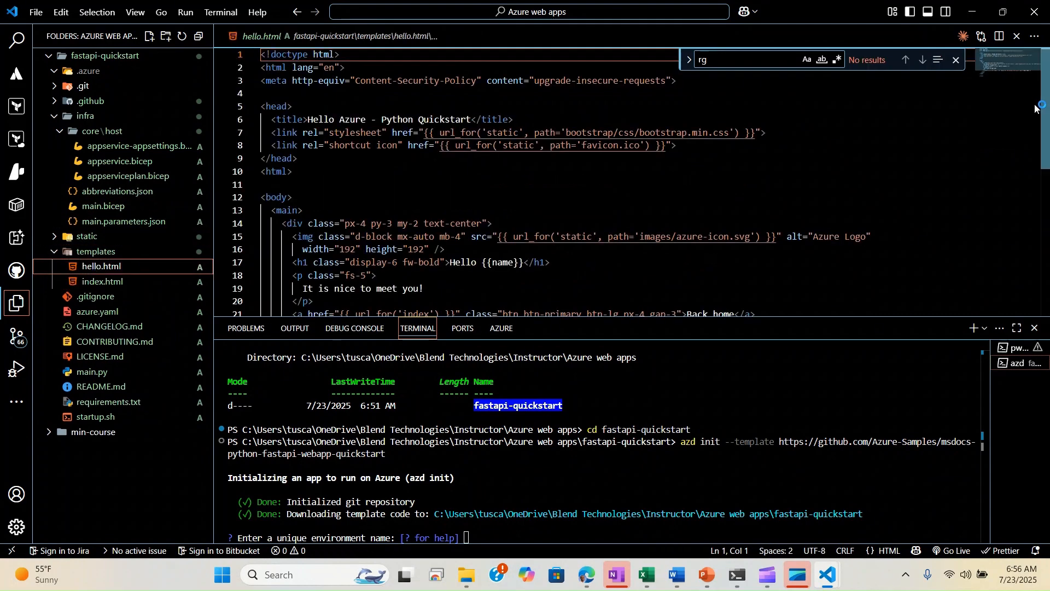
pyautogui.moveTo(1046, 111); pyautogui.dragTo(1040, 144)
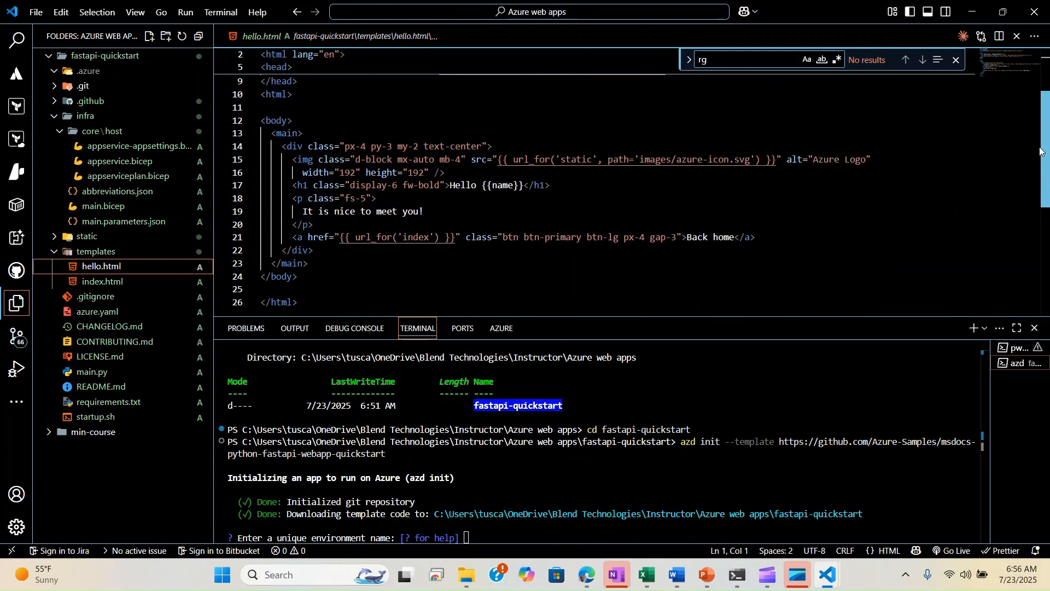
pyautogui.scroll(3, 420, 116)
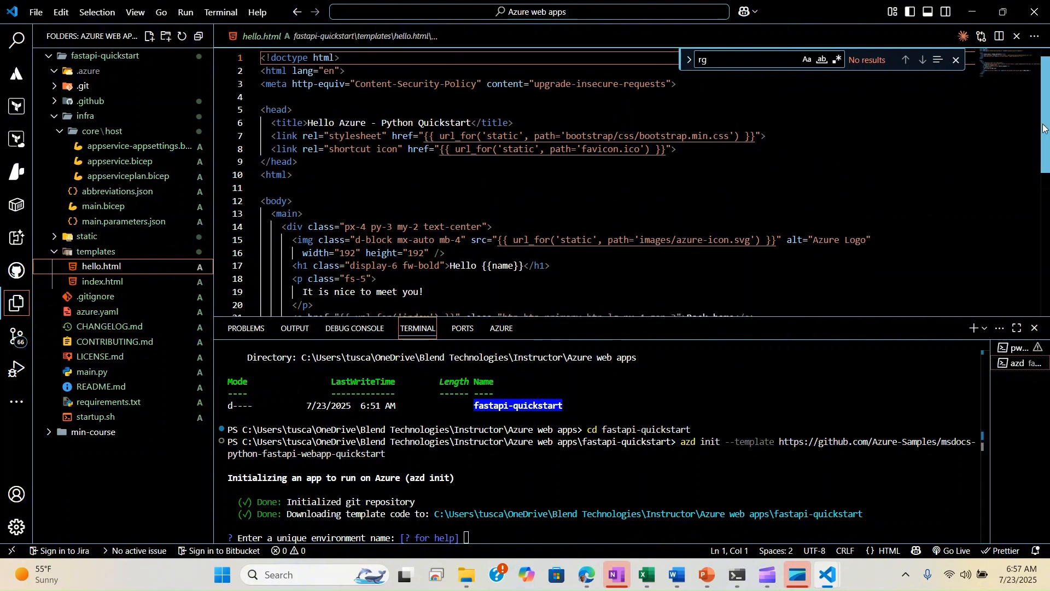
pyautogui.scroll(-1, 1044, 128)
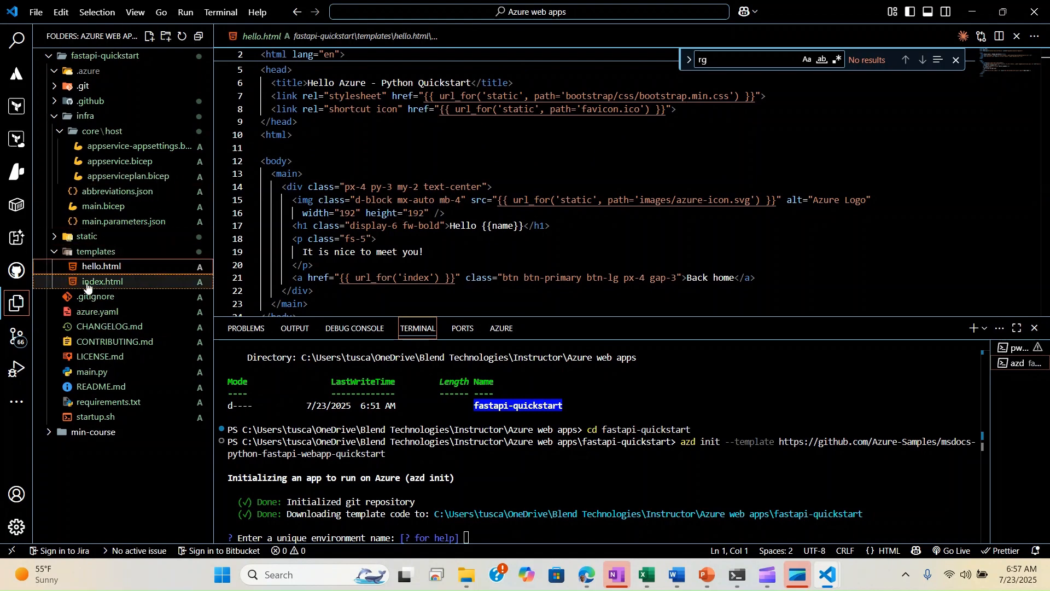
pyautogui.click(91, 314)
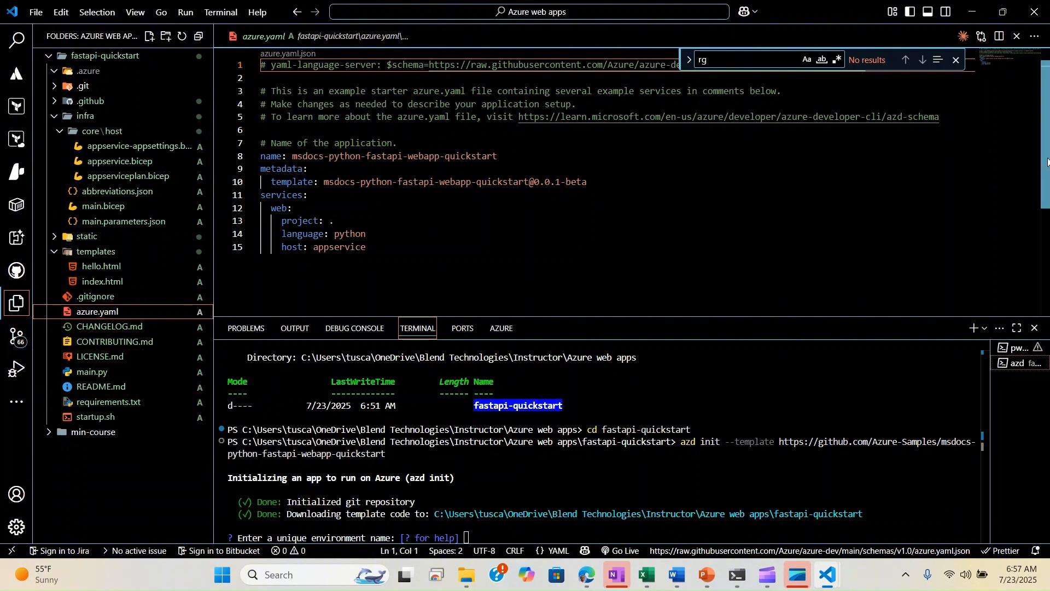
pyautogui.scroll(-1, 677, 305)
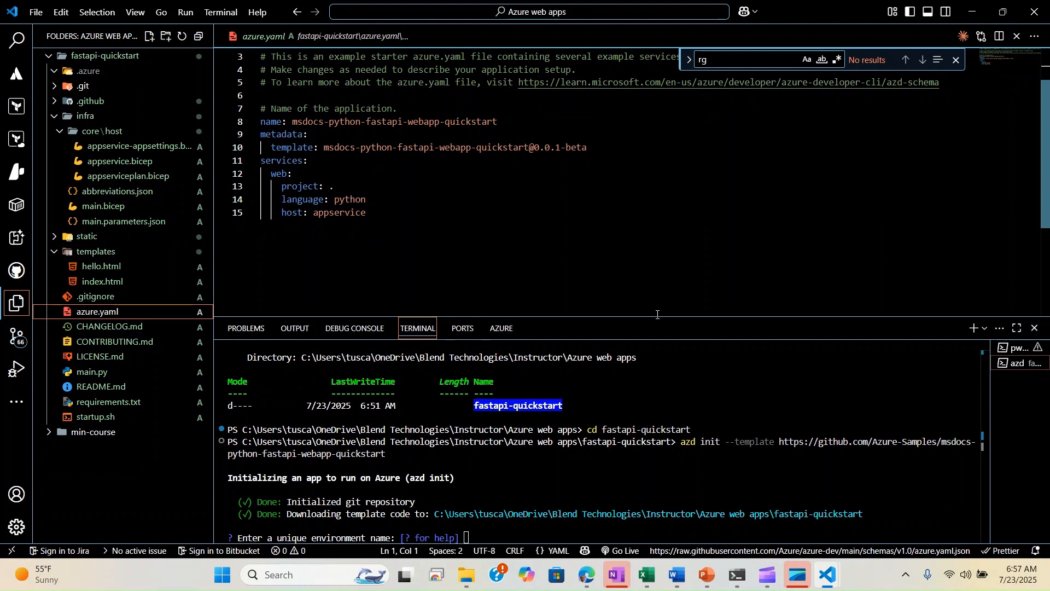
# Enlarge the terminal area and answer the azd init prompt with the environment name blend-app.
pyautogui.moveTo(656, 316); pyautogui.dragTo(653, 243)
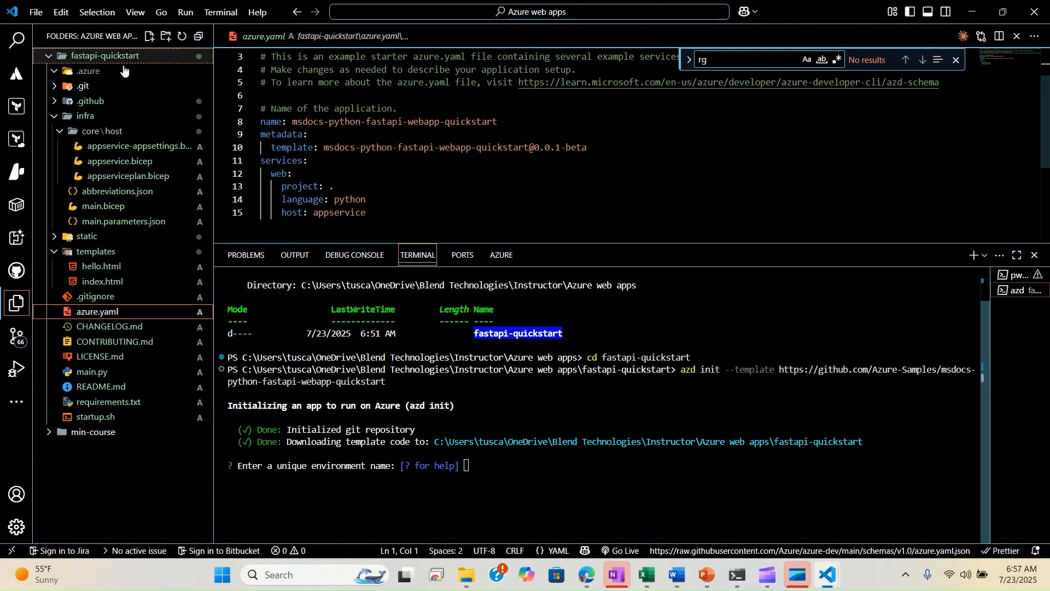
pyautogui.click(478, 465)
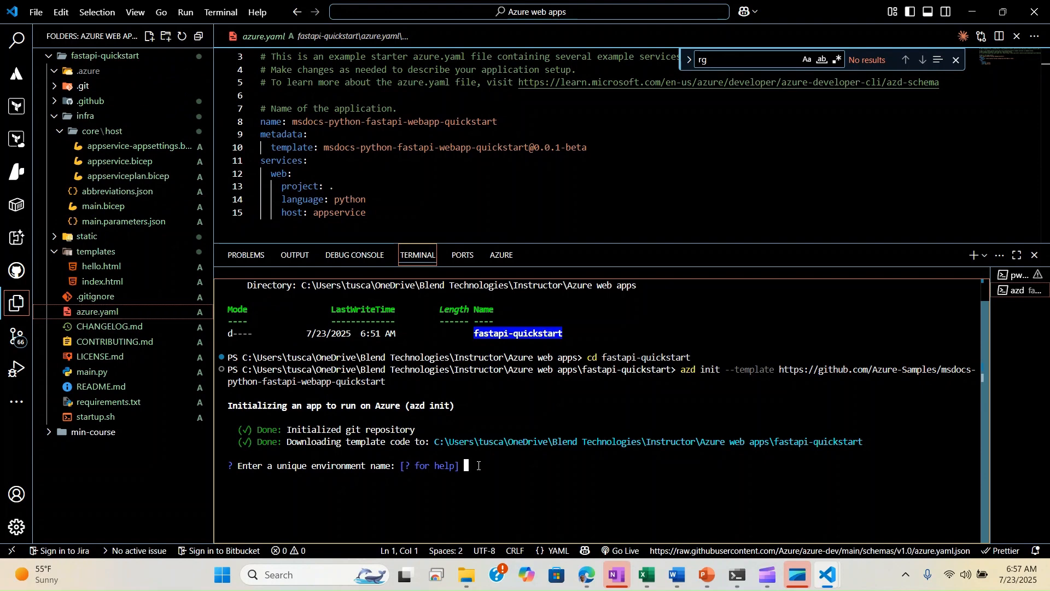
pyautogui.write('blend-app')
pyautogui.press('Return')
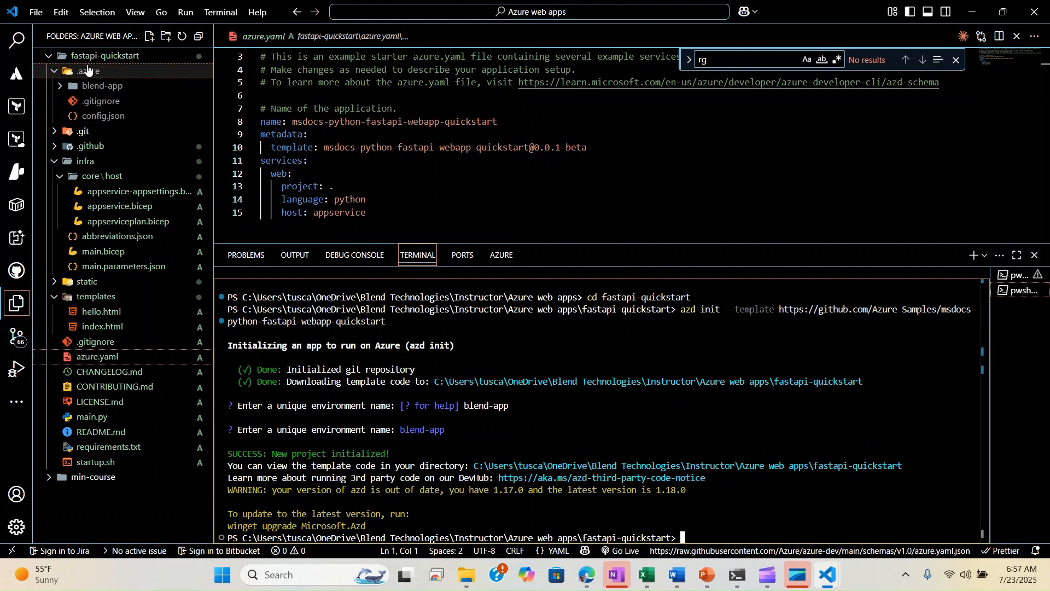
# Inspect the .env and config.json files in the blend-app environment folder, and config.json in .azure.
pyautogui.click(100, 86)
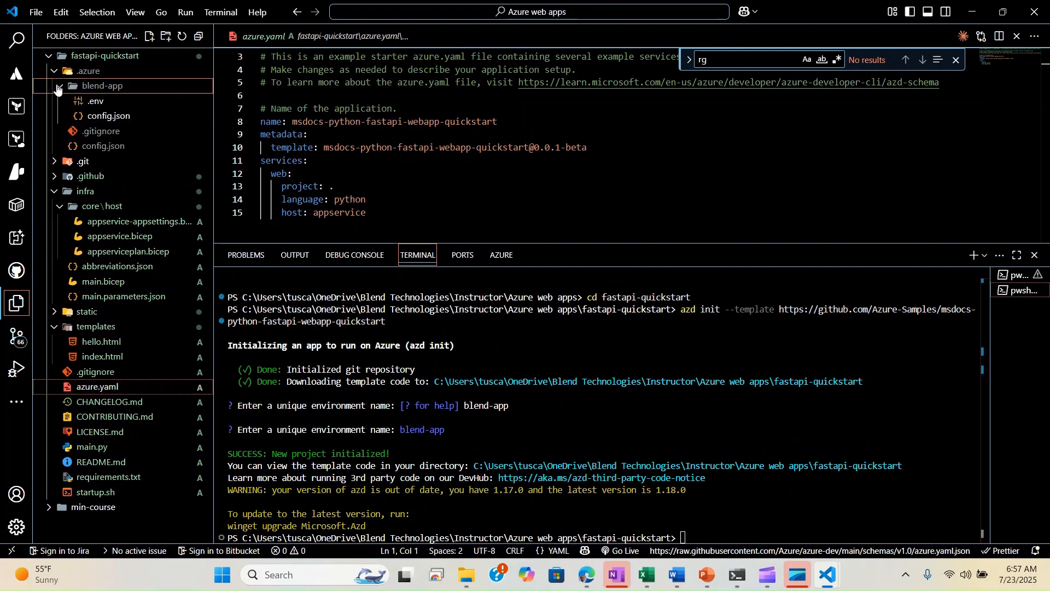
pyautogui.click(101, 104)
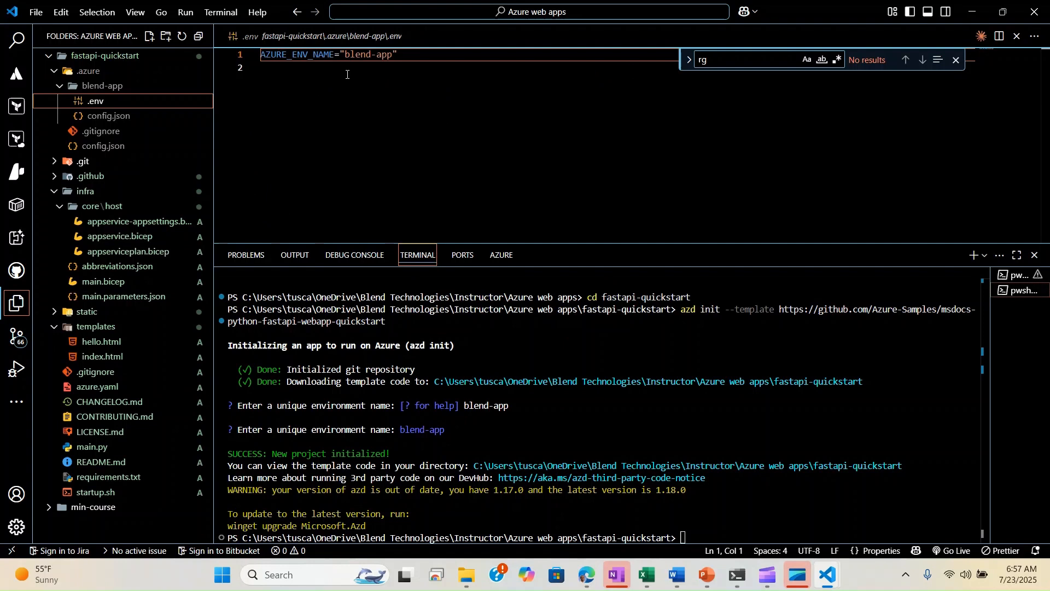
pyautogui.click(99, 117)
pyautogui.click(102, 146)
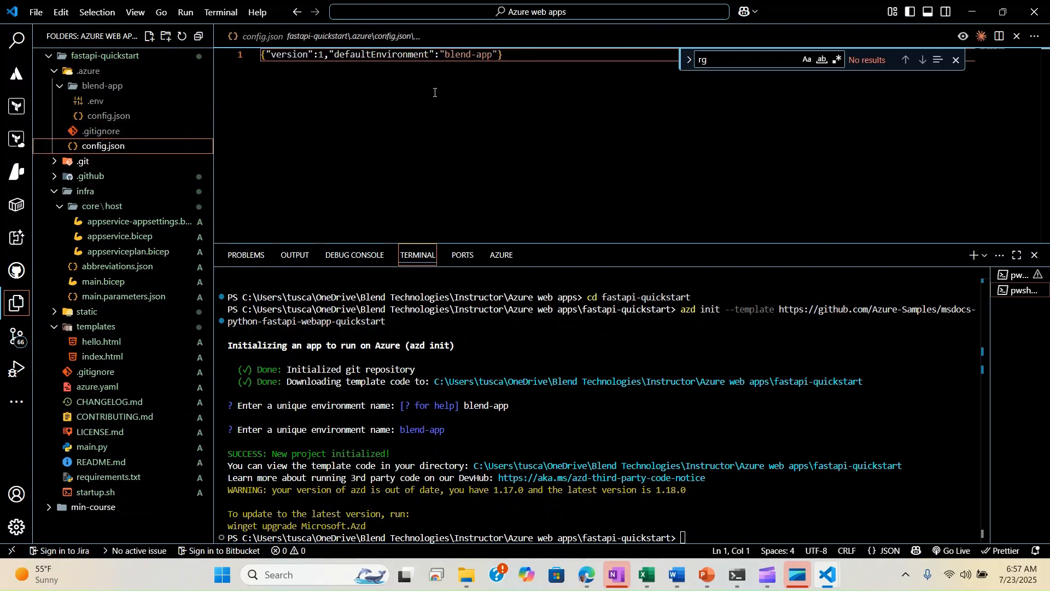
# List the project files in the terminal, change into the infra directory and list its contents, highlighting main.bicep.
pyautogui.click(683, 526)
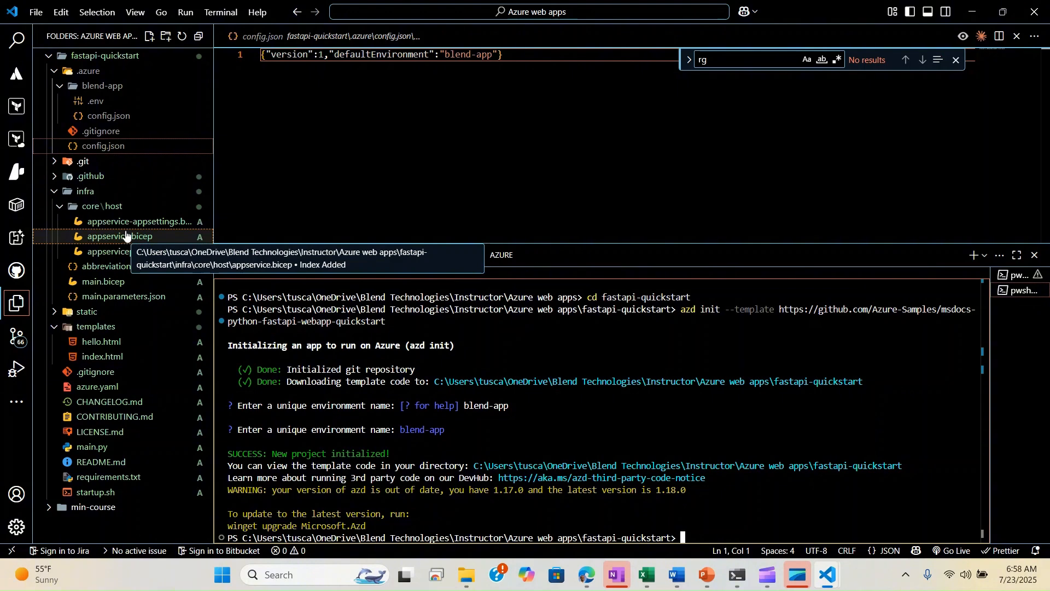
pyautogui.write('ls')
pyautogui.press('Return')
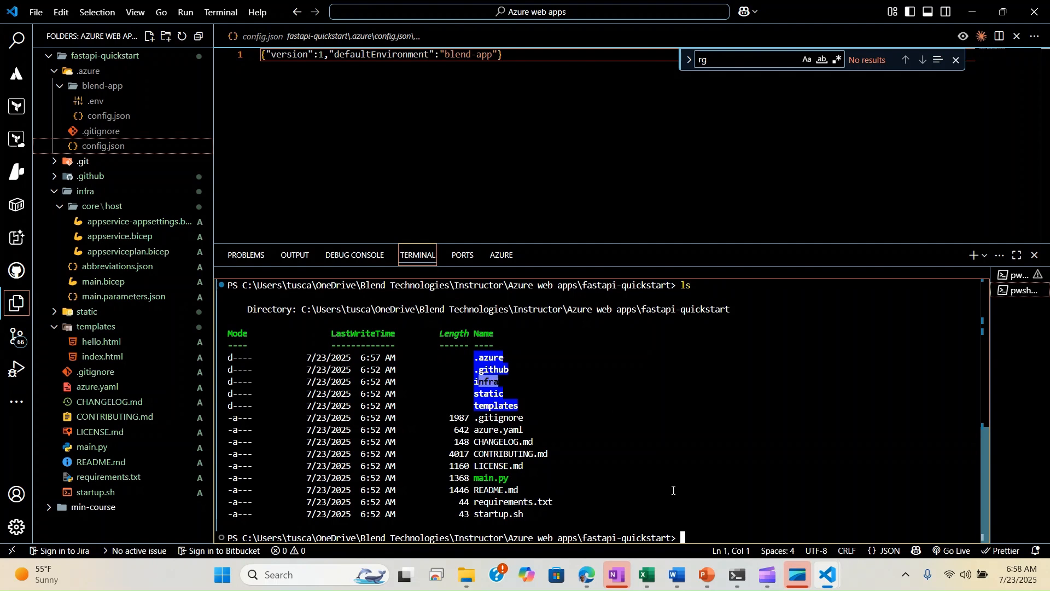
pyautogui.write('cd in')
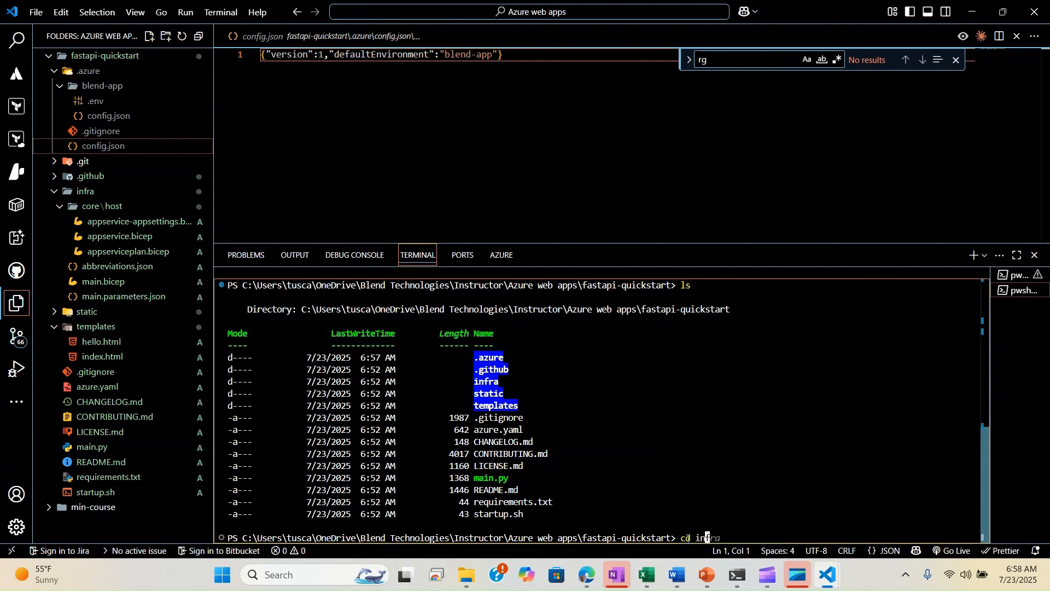
pyautogui.write('fra')
pyautogui.press('Return')
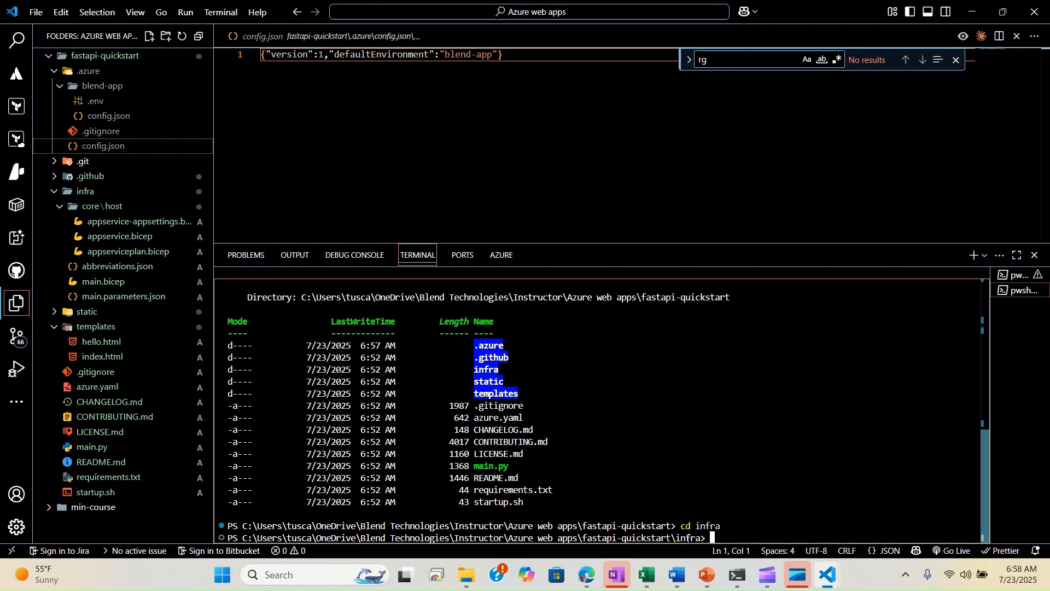
pyautogui.write('ls')
pyautogui.press('Return')
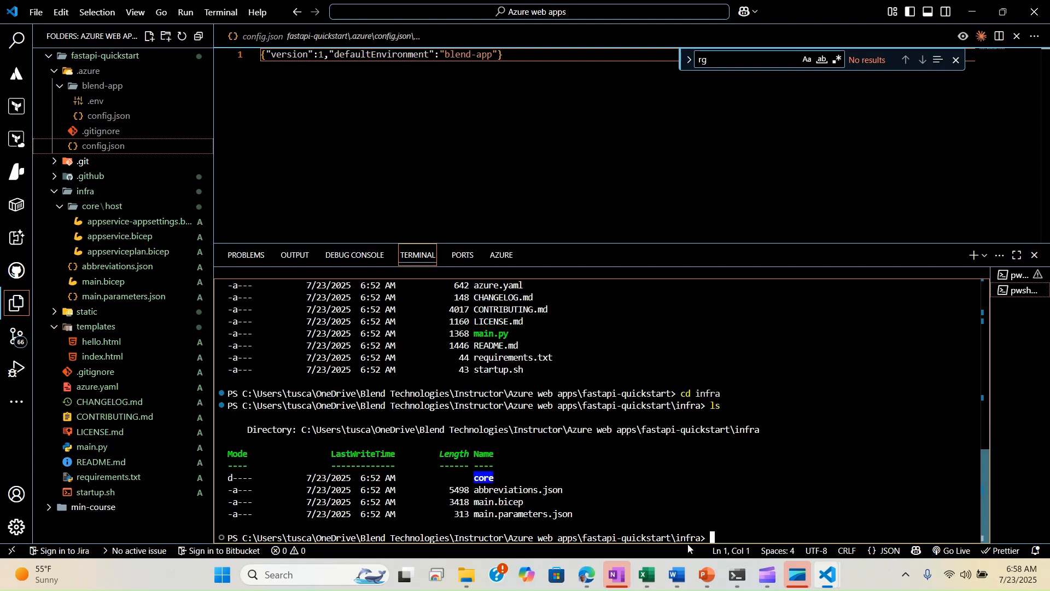
pyautogui.moveTo(479, 502); pyautogui.dragTo(525, 505)
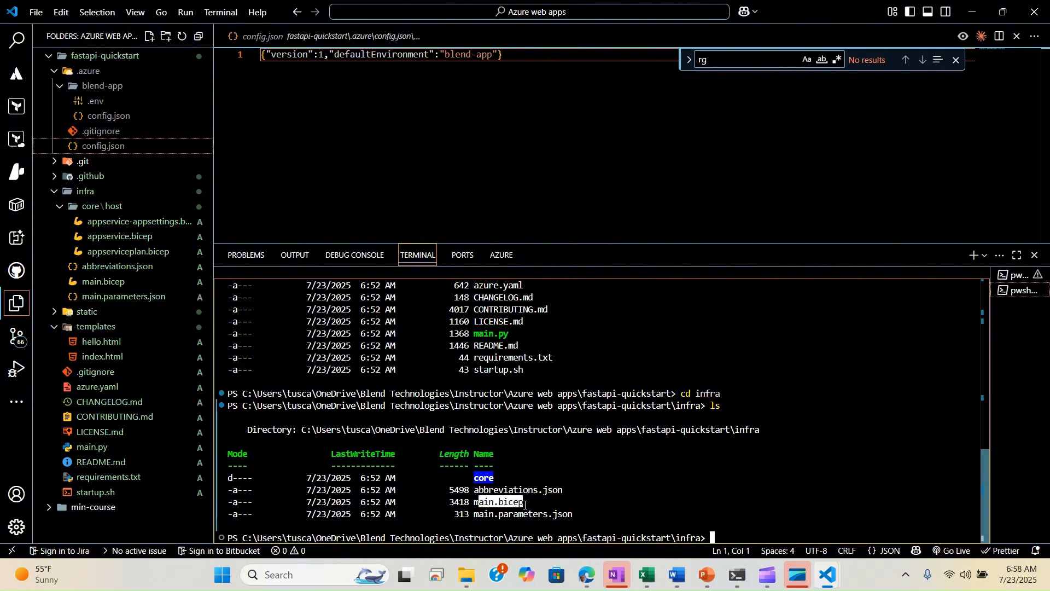
# Start a subscription-level deployment in the terminal with az deployment sub create -f./main.bicep --location eastus2 --debug.
pyautogui.click(724, 537)
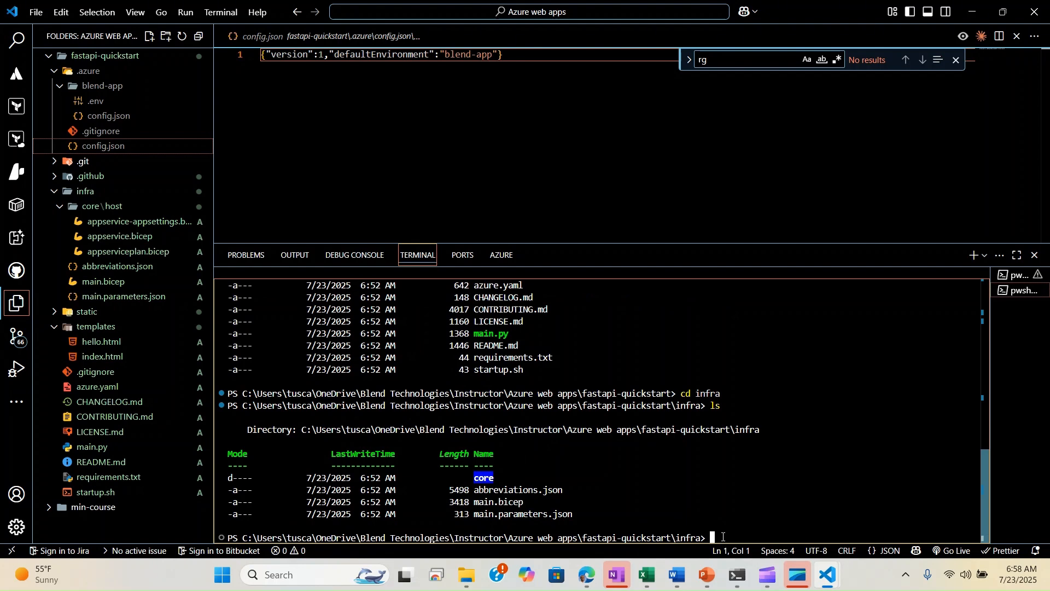
pyautogui.write('az deployem')
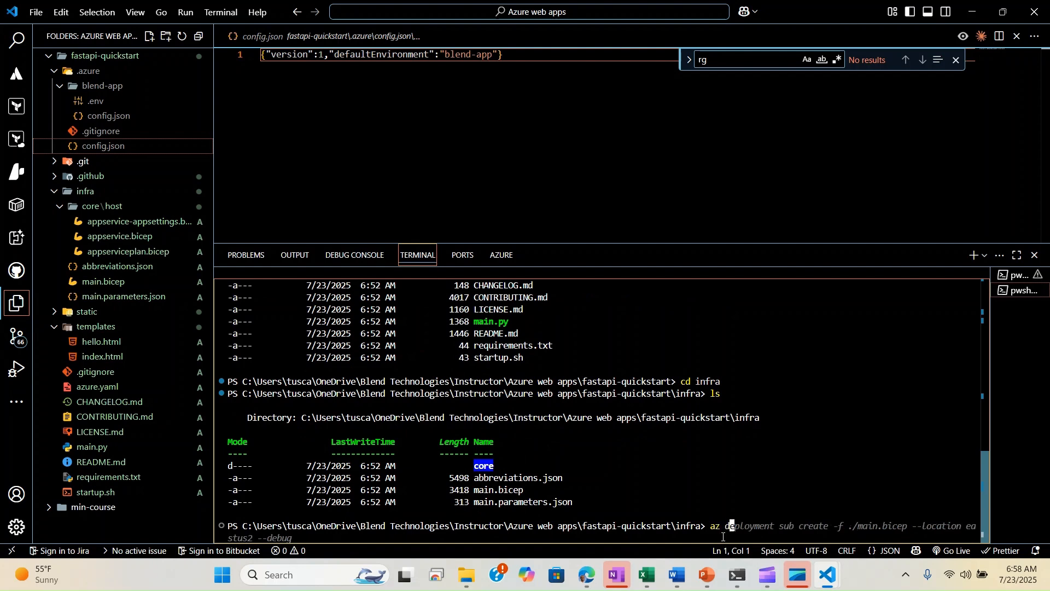
pyautogui.press('BackSpace')
pyautogui.press('BackSpace')
pyautogui.write('ment ')
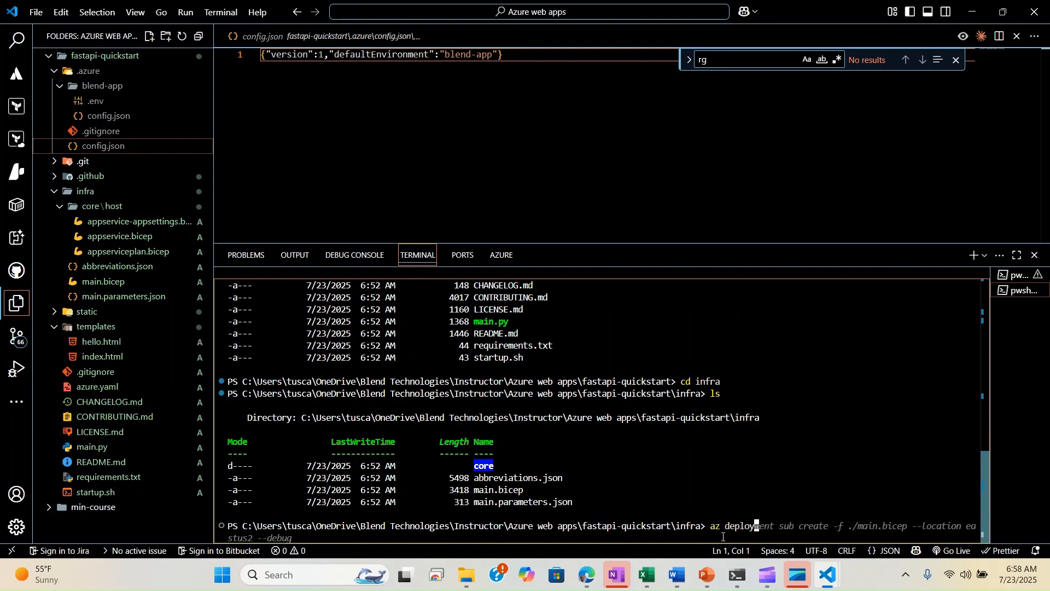
pyautogui.write('sub create -f./main.bicp')
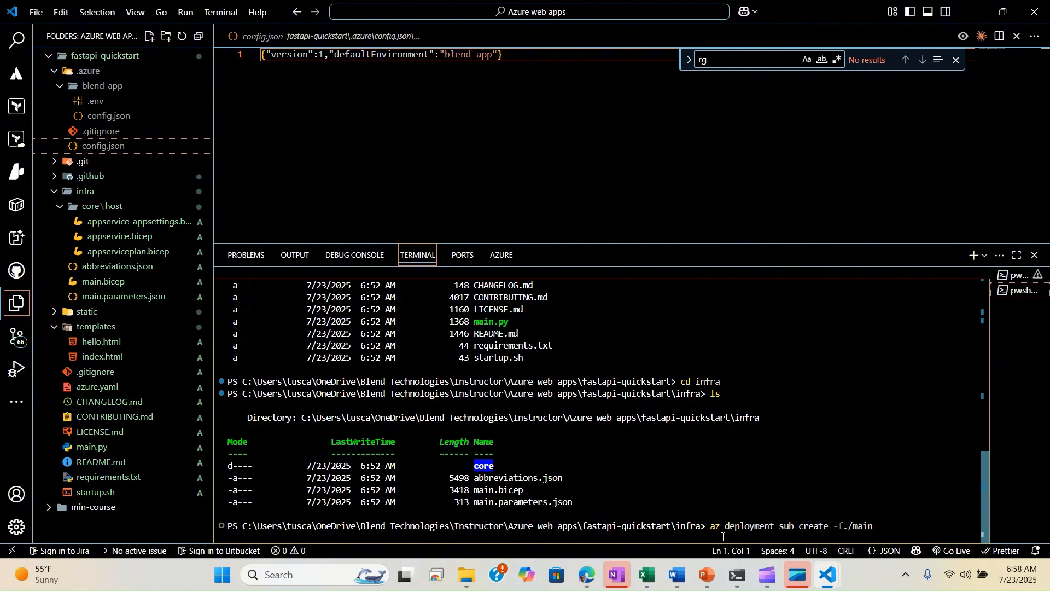
pyautogui.press('BackSpace')
pyautogui.write('ep --location eastus2')
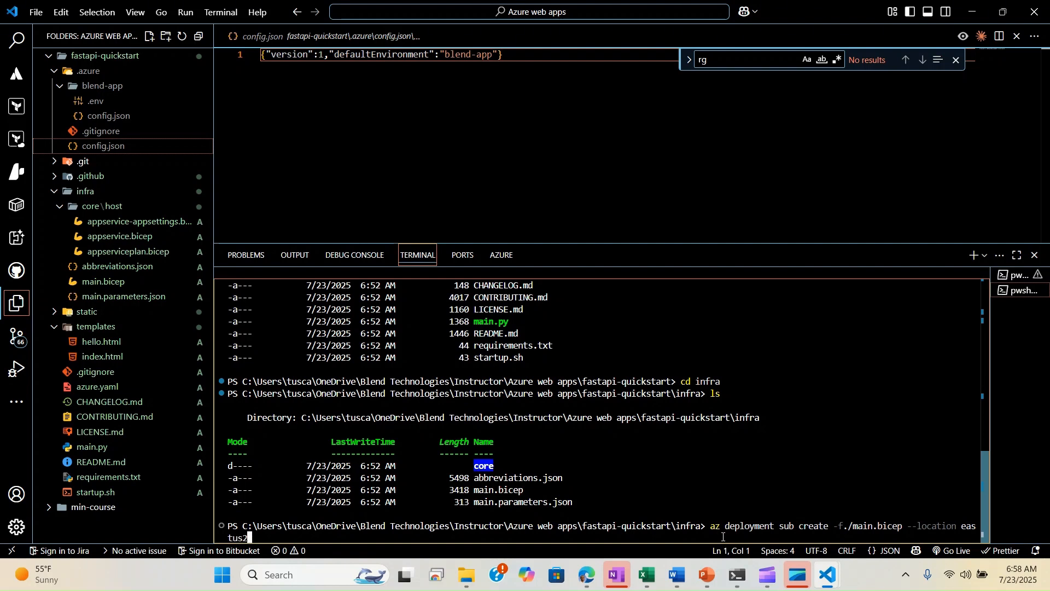
pyautogui.write(' --debug')
pyautogui.press('Return')
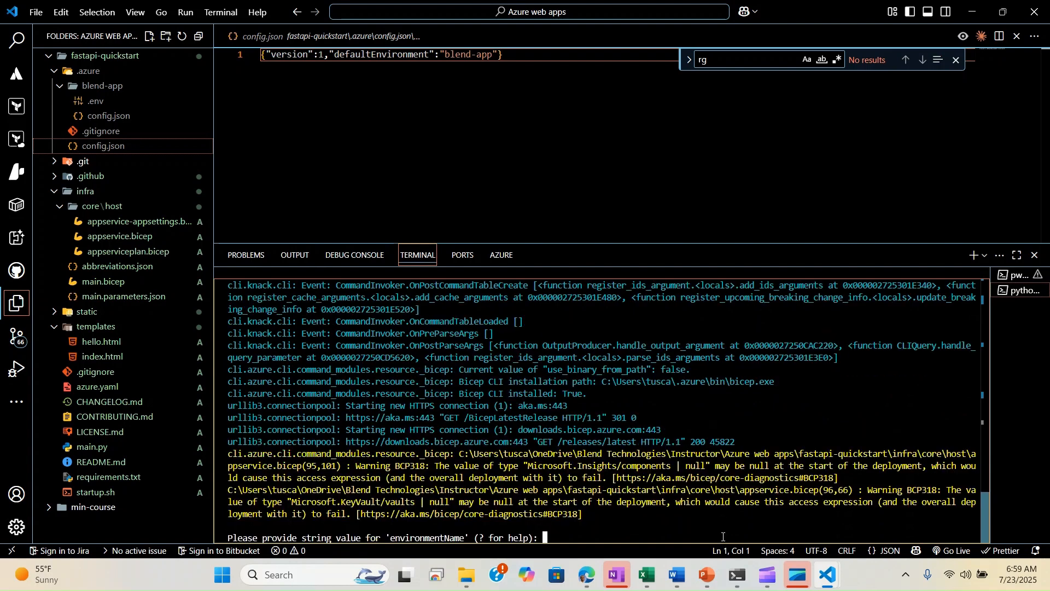
# Answer the deployment's environmentName prompt with blend-app.
pyautogui.write('ble')
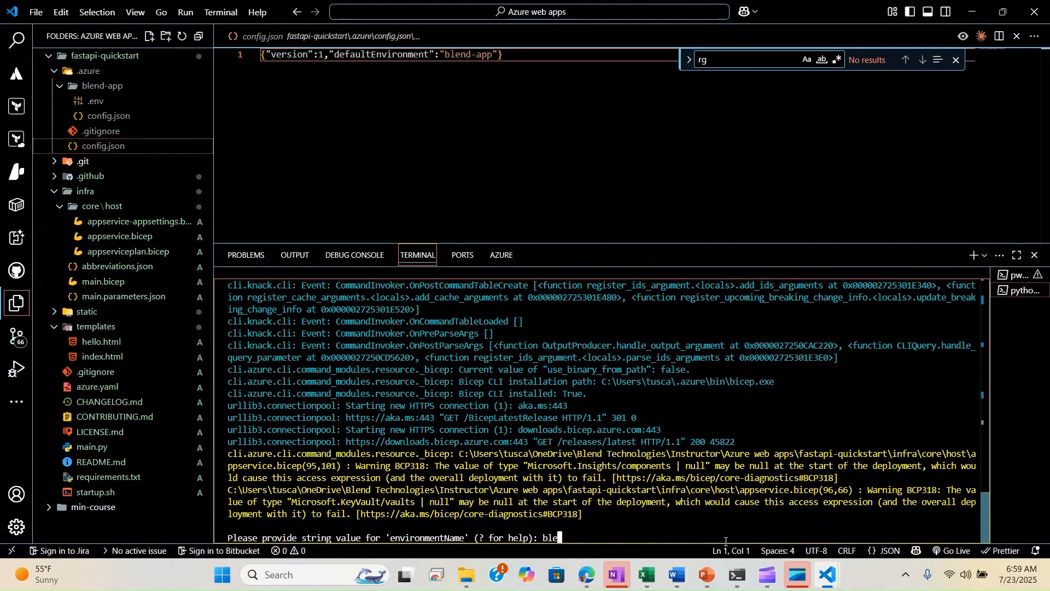
pyautogui.write('nd-app')
pyautogui.press('BackSpace')
pyautogui.press('BackSpace')
pyautogui.press('BackSpace')
pyautogui.press('BackSpace')
pyautogui.press('BackSpace')
pyautogui.press('BackSpace')
pyautogui.press('BackSpace')
pyautogui.press('BackSpace')
pyautogui.press('BackSpace')
pyautogui.write('web-app')
pyautogui.press('BackSpace')
pyautogui.press('BackSpace')
pyautogui.press('BackSpace')
pyautogui.press('BackSpace')
pyautogui.press('BackSpace')
pyautogui.press('BackSpace')
pyautogui.press('BackSpace')
pyautogui.write('blend-app')
pyautogui.press('Return')
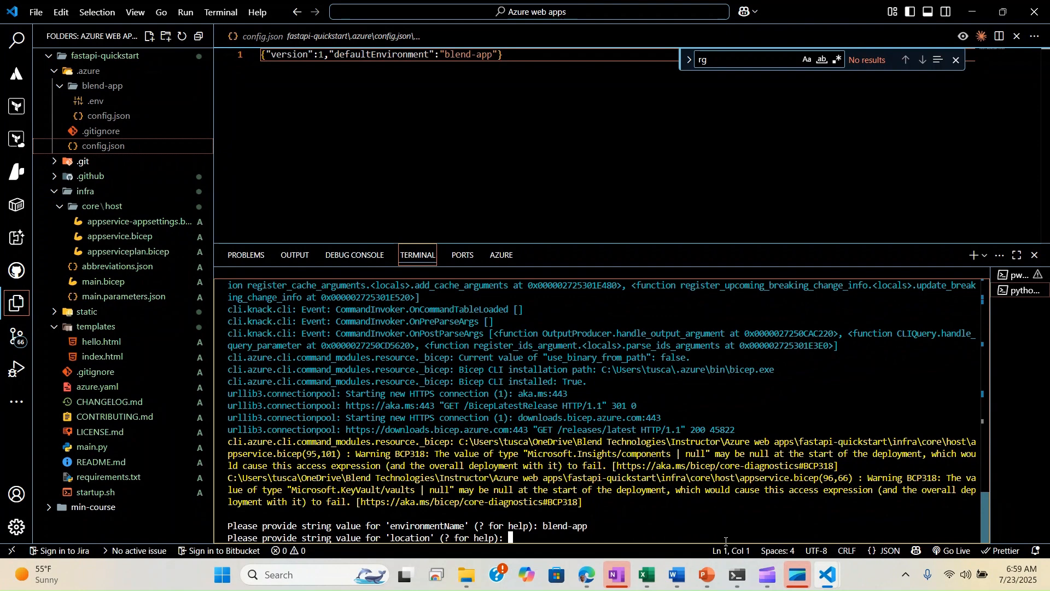
# Answer the location prompt with eastus2 and dismiss the Microsoft To Do reminder while the deployment runs.
pyautogui.write('eas')
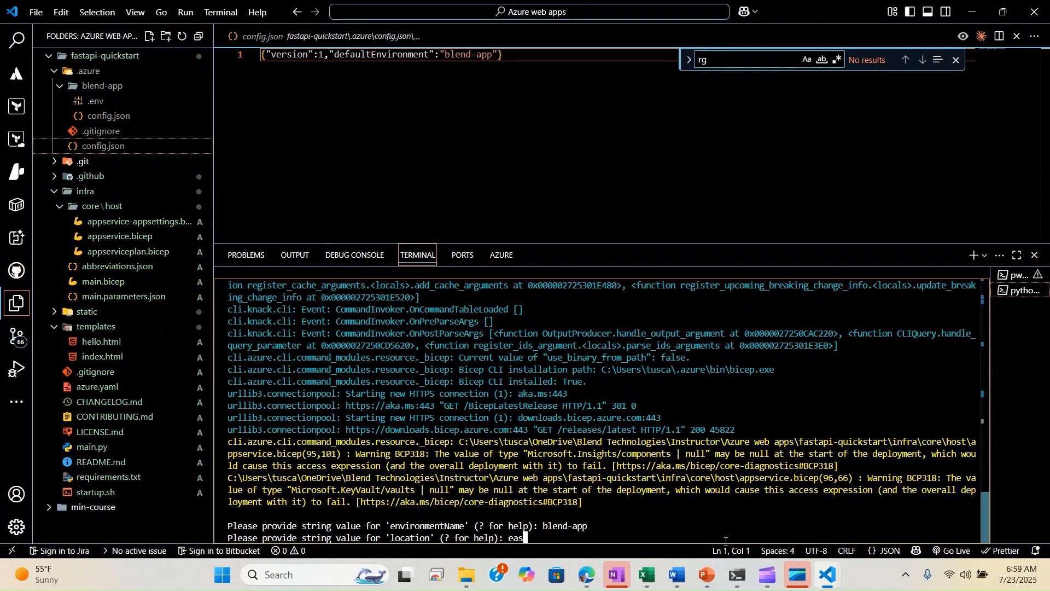
pyautogui.write('tus2')
pyautogui.press('Return')
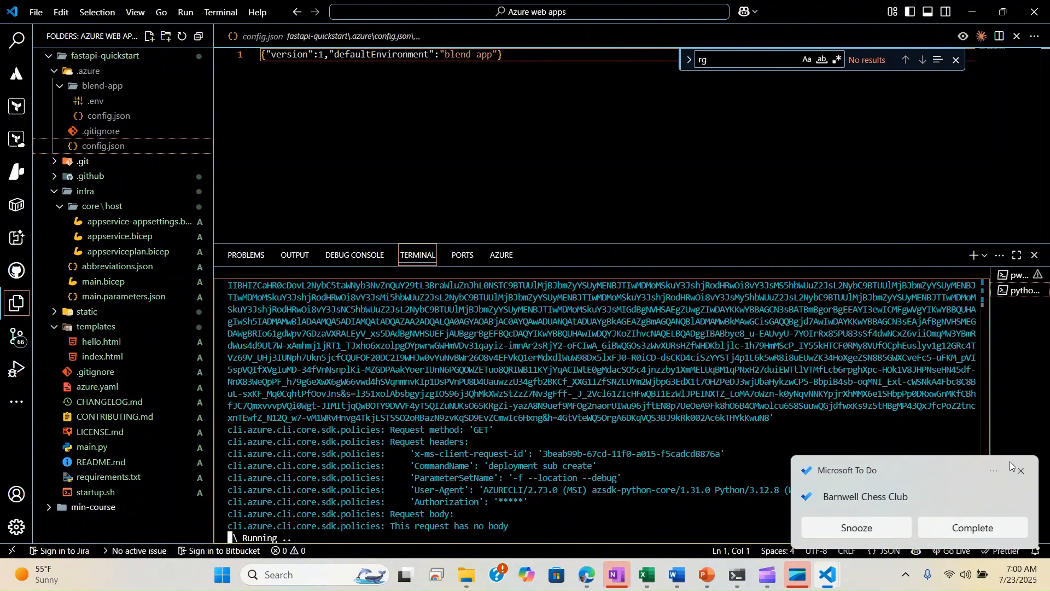
pyautogui.click(1022, 472)
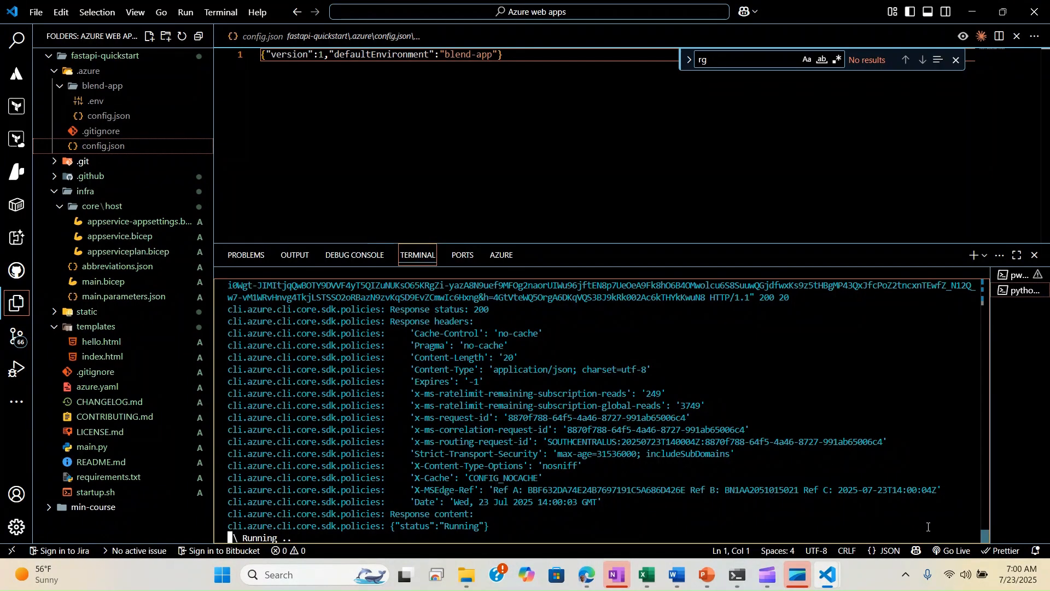
pyautogui.moveTo(983, 534); pyautogui.dragTo(983, 537)
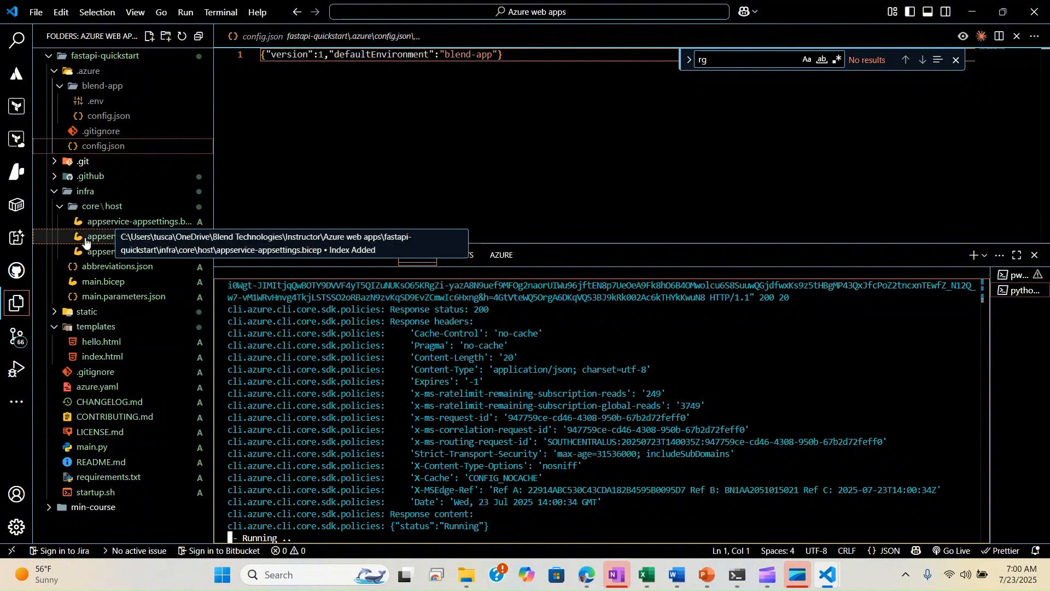
# Open main.bicep from the infra folder and highlight the subscription value of targetScope at the start of the file.
pyautogui.click(92, 283)
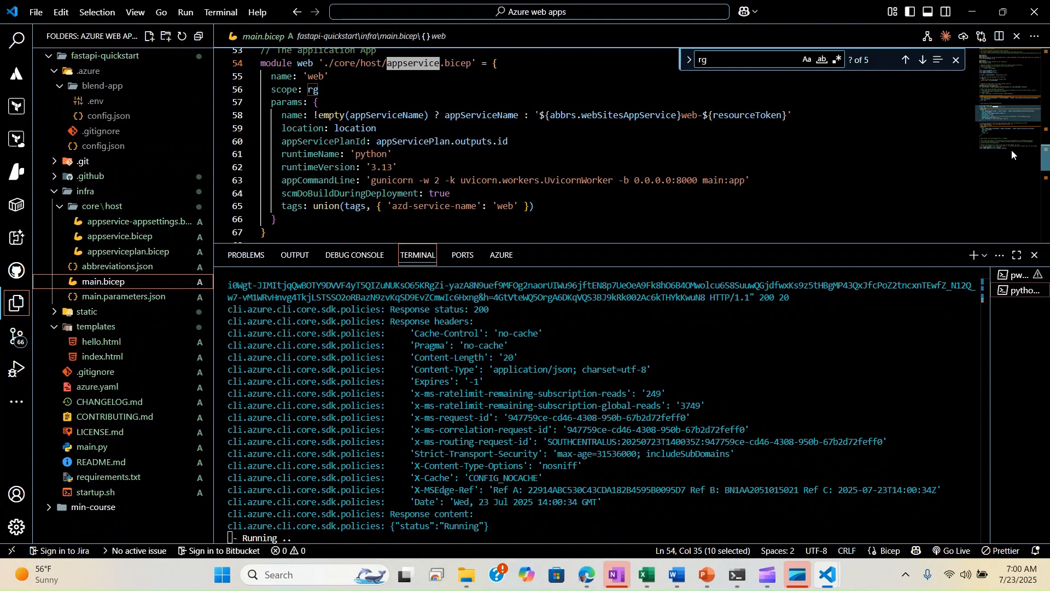
pyautogui.moveTo(1046, 162); pyautogui.dragTo(1042, 57)
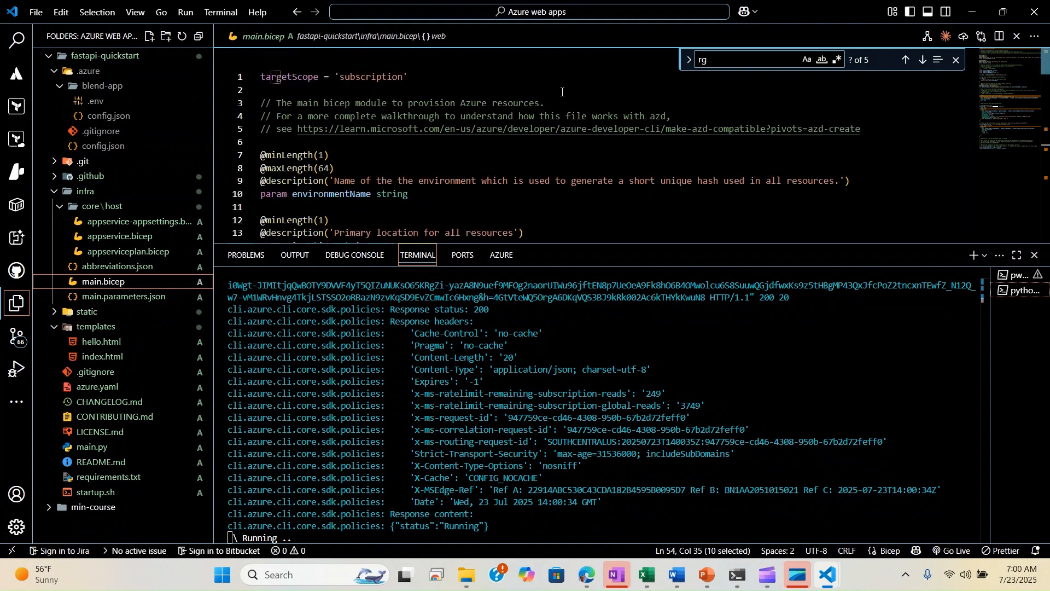
pyautogui.doubleClick(397, 77)
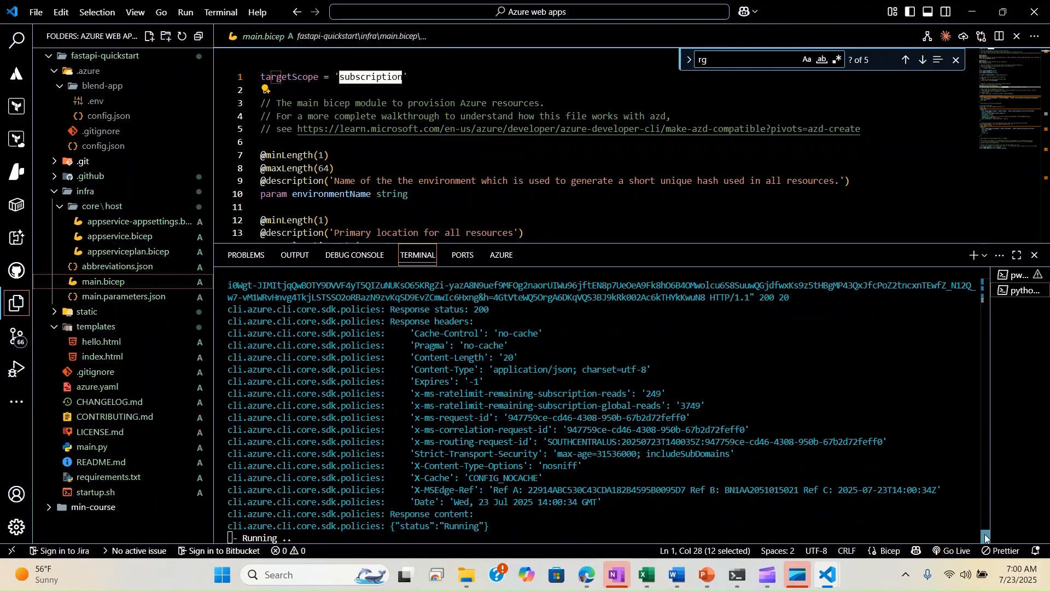
# Review the deployment output in the terminal, from the submitted command through the resource group, dependencies, outputs and parameters.
pyautogui.moveTo(984, 534); pyautogui.dragTo(985, 304)
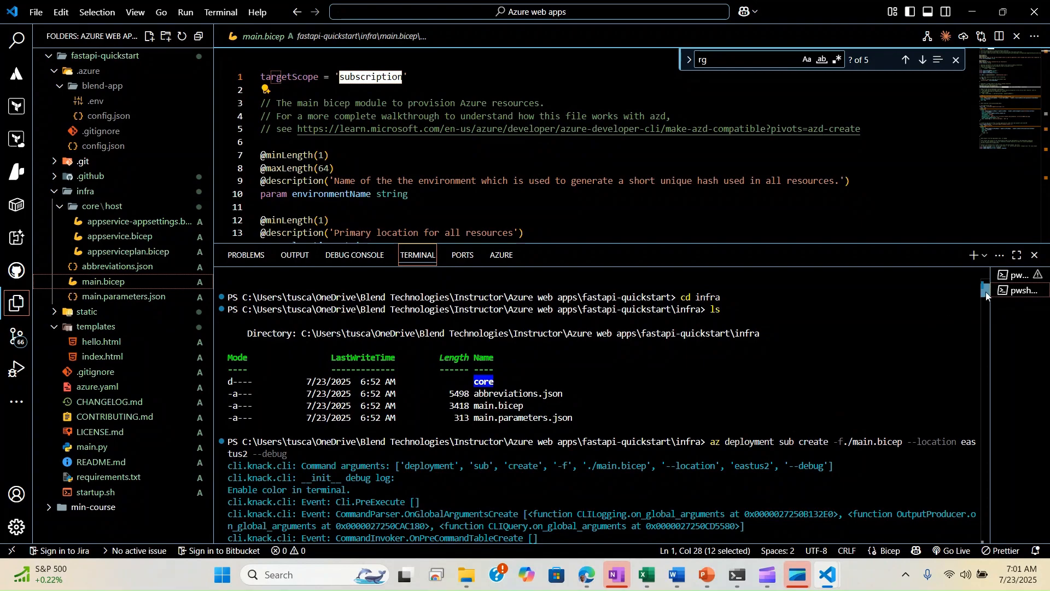
pyautogui.moveTo(987, 293); pyautogui.dragTo(985, 498)
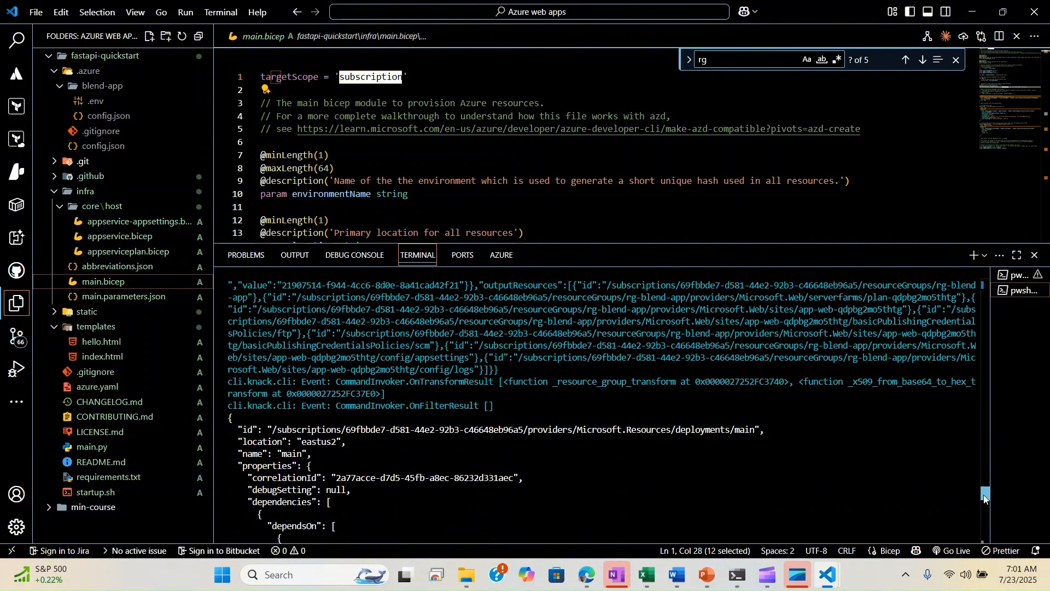
pyautogui.scroll(-2, 984, 498)
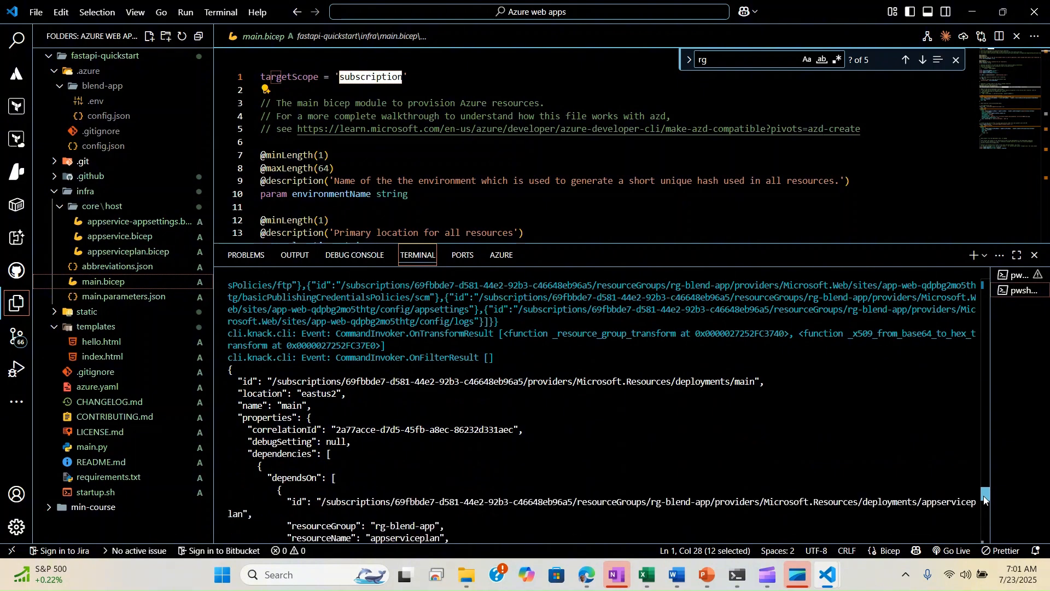
pyautogui.scroll(-2, 984, 499)
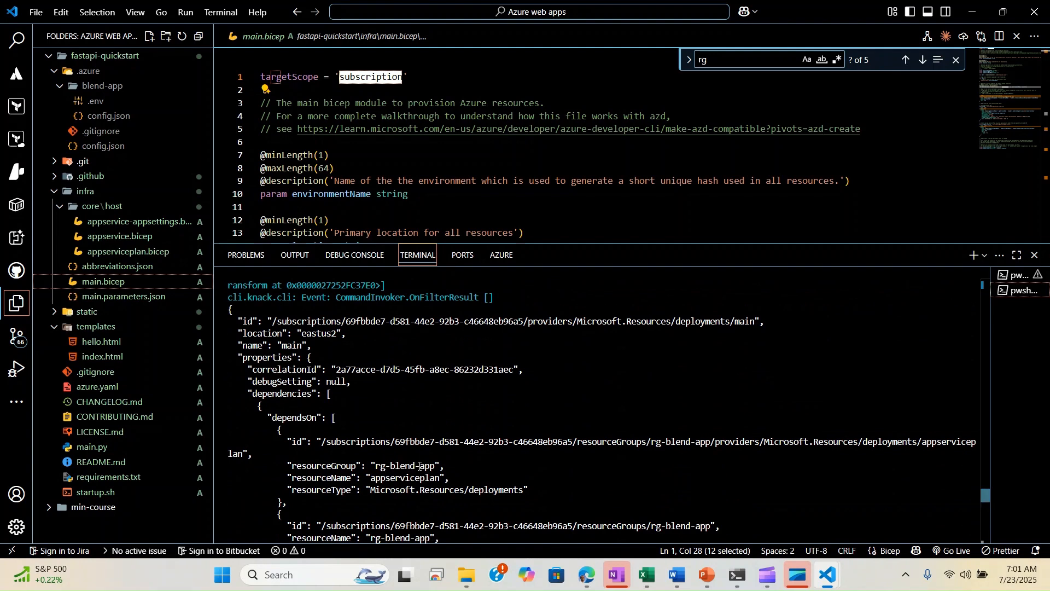
pyautogui.moveTo(437, 467); pyautogui.dragTo(382, 467)
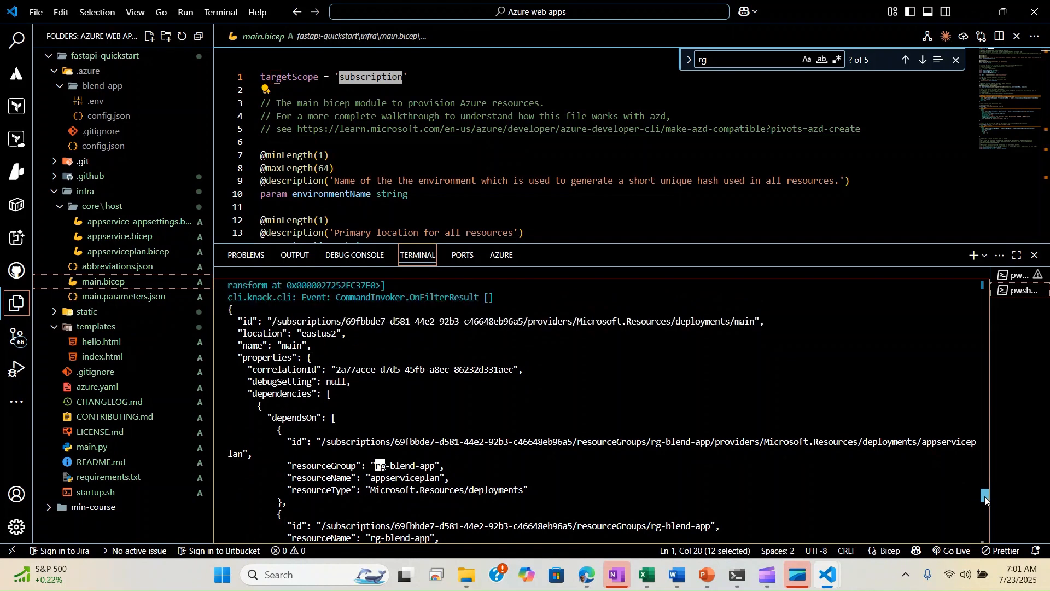
pyautogui.scroll(-2, 985, 497)
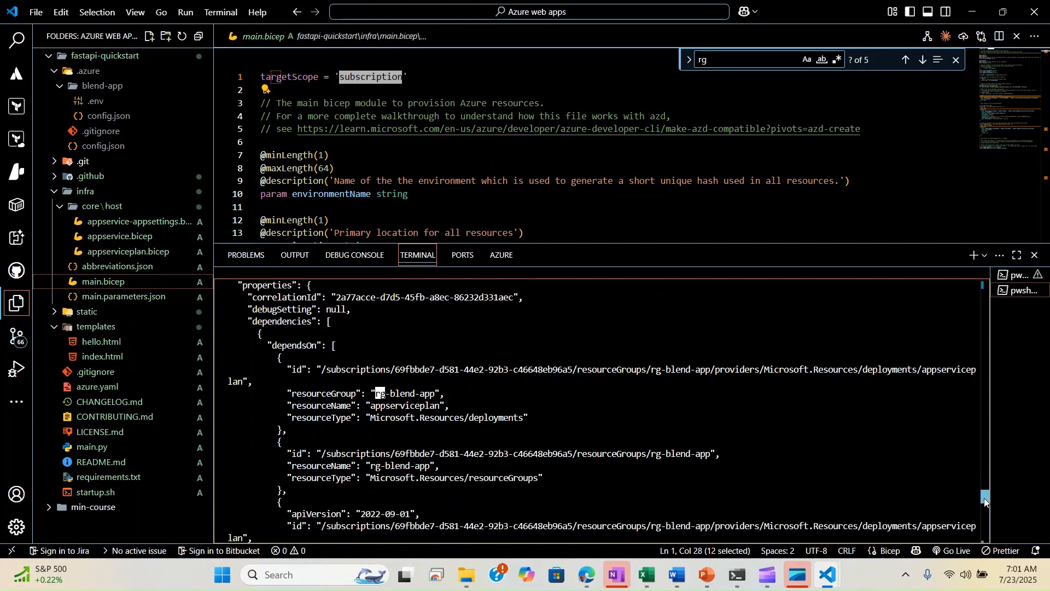
pyautogui.scroll(-3, 986, 501)
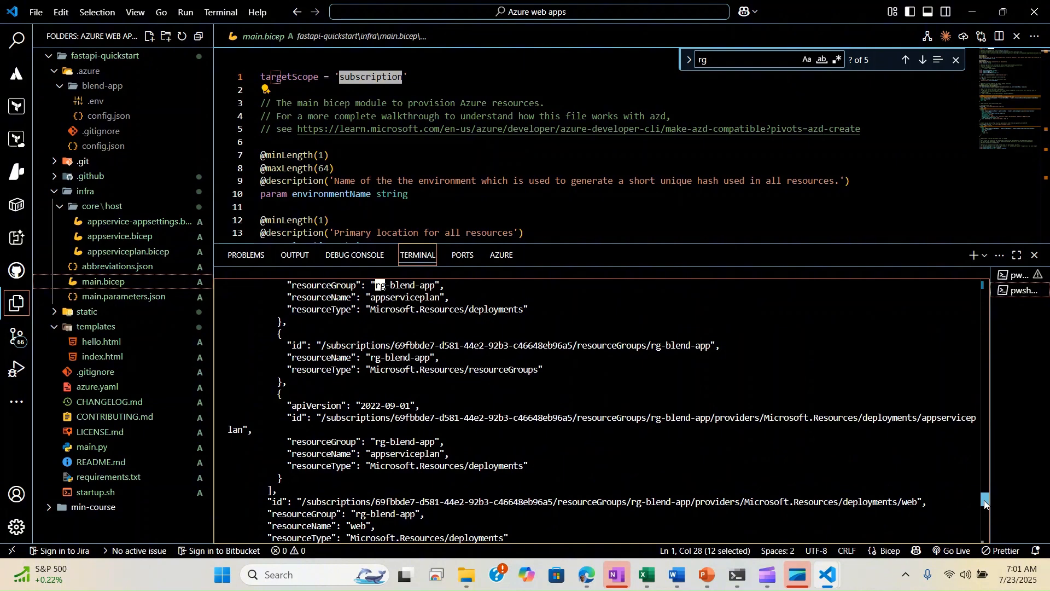
pyautogui.scroll(-2, 985, 504)
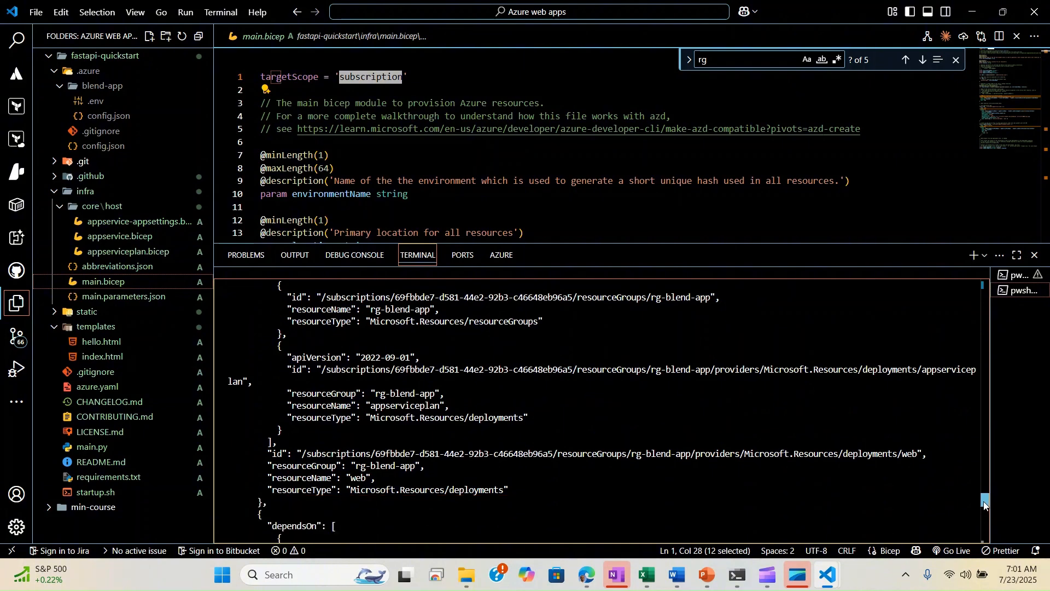
pyautogui.scroll(-2, 985, 504)
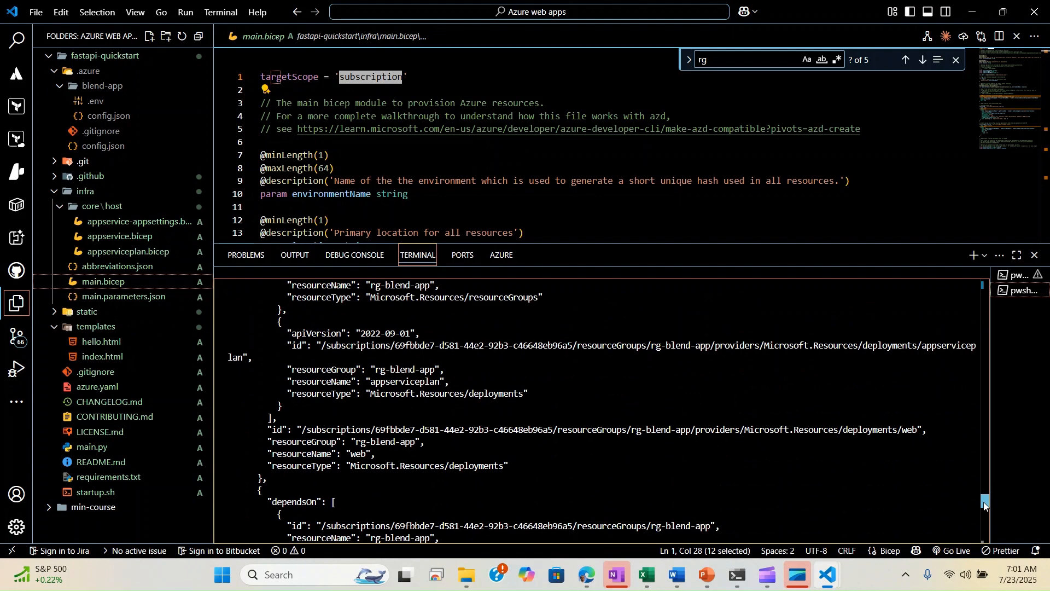
pyautogui.scroll(-2, 985, 505)
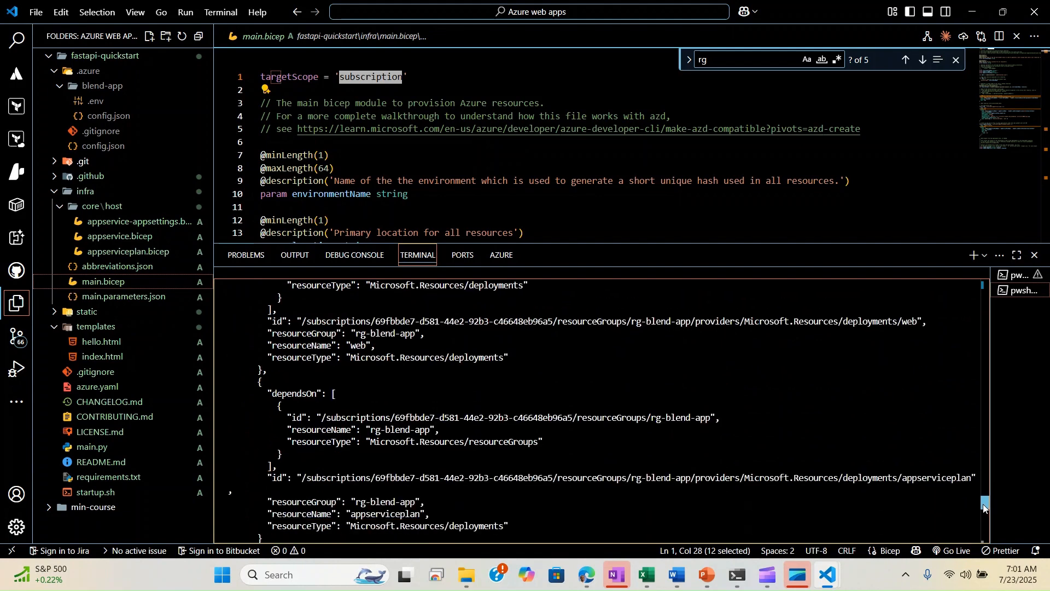
pyautogui.scroll(-1, 985, 508)
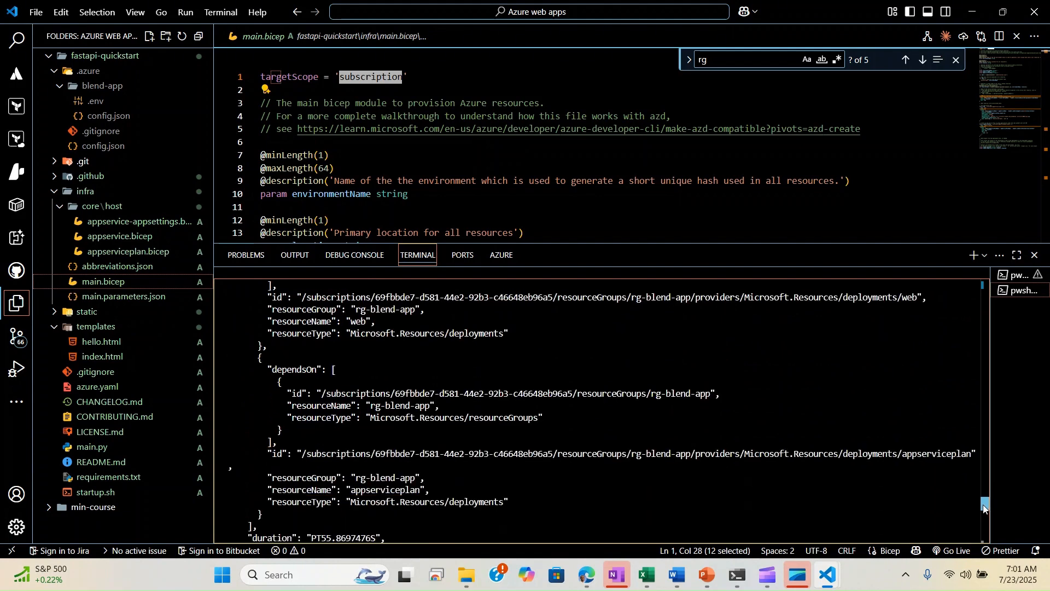
pyautogui.moveTo(985, 507); pyautogui.dragTo(985, 520)
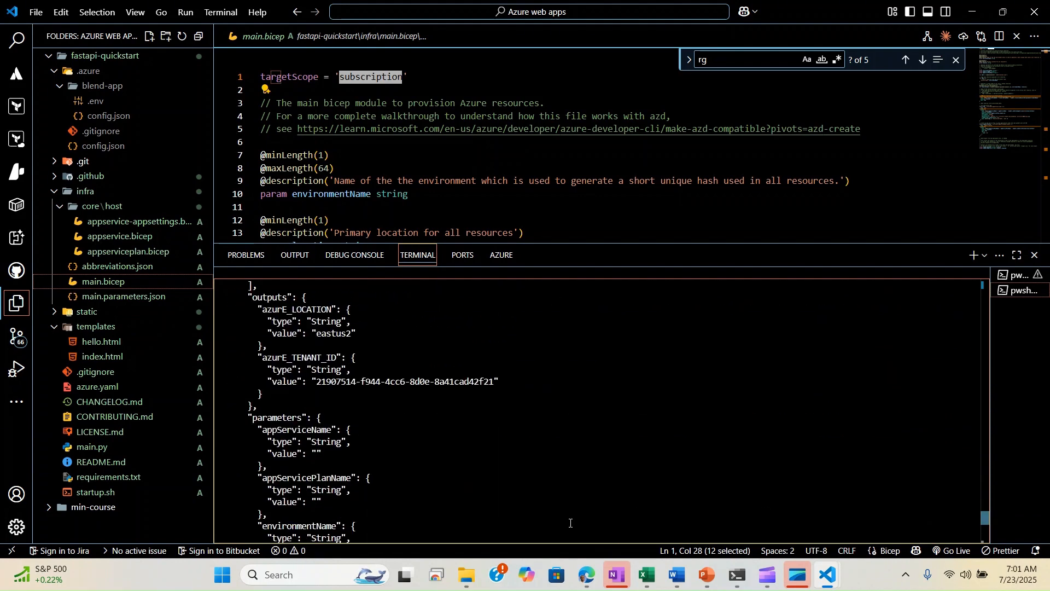
# Switch to the Azure portal in Microsoft Edge and list the resource groups from the portal home page.
pyautogui.moveTo(583, 579)
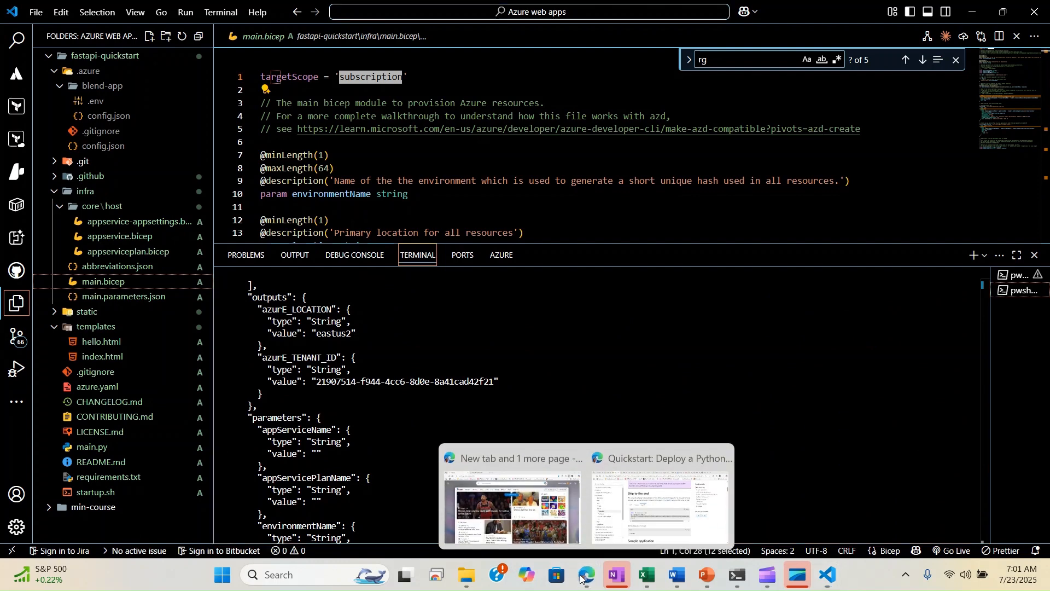
pyautogui.click(636, 527)
pyautogui.click(684, 11)
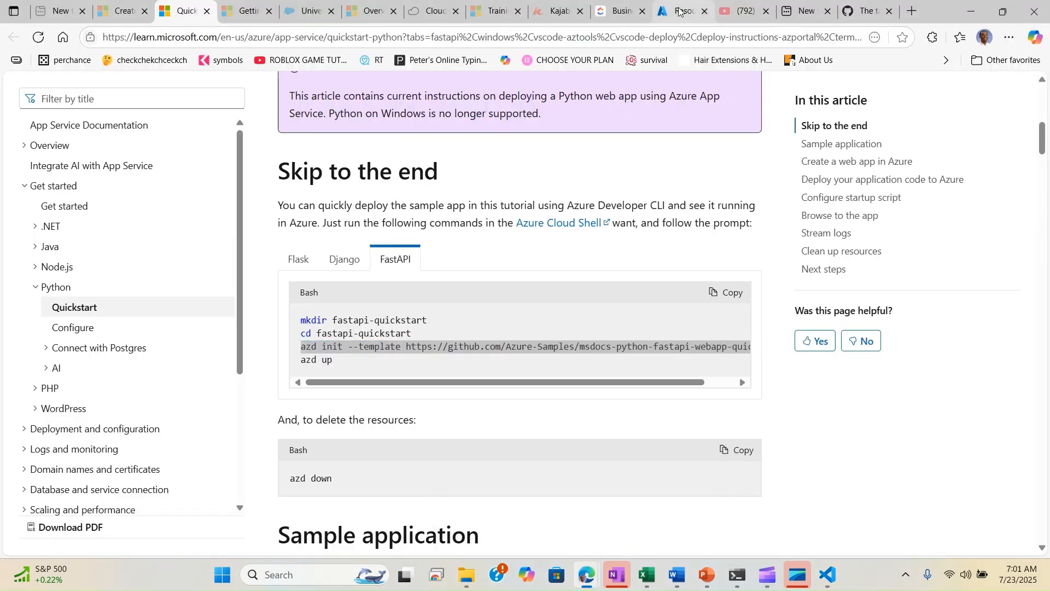
pyautogui.click(25, 115)
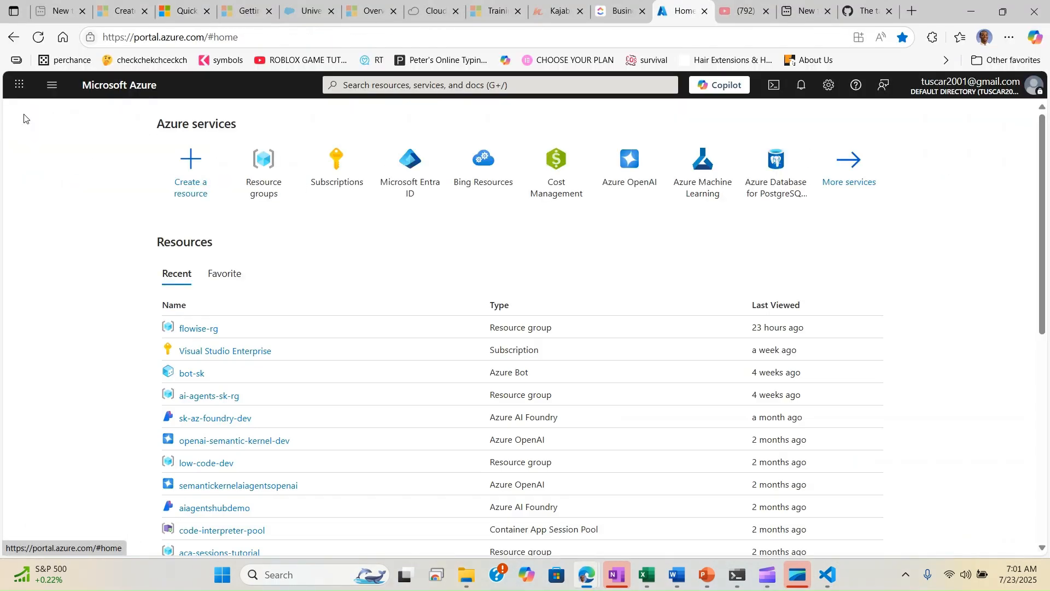
pyautogui.click(263, 177)
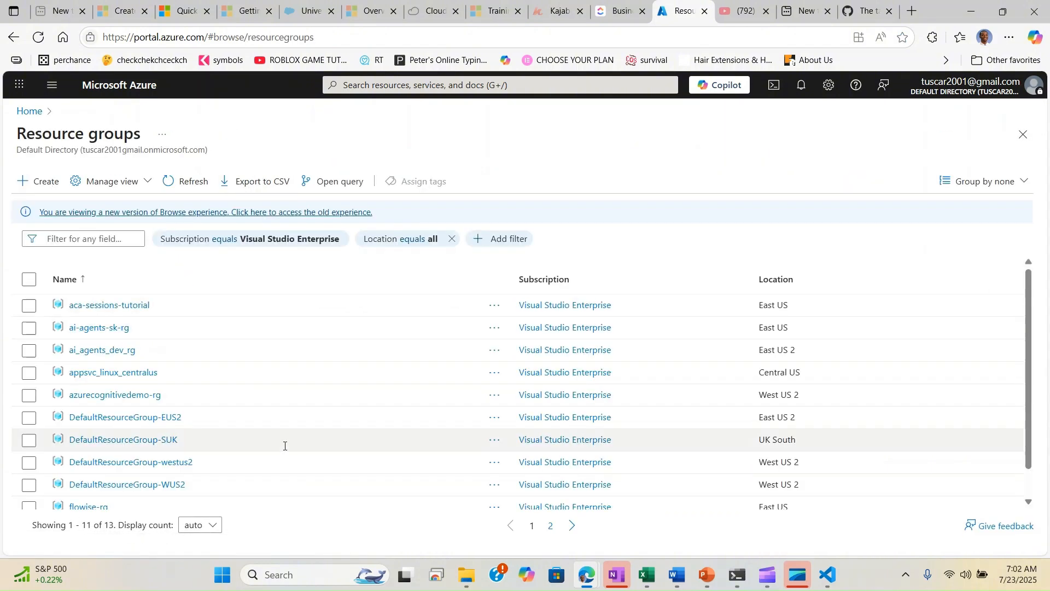
# Open the rg-blend-app resource group, open its App Service web app, and look through the app's deployment and settings entries.
pyautogui.click(551, 527)
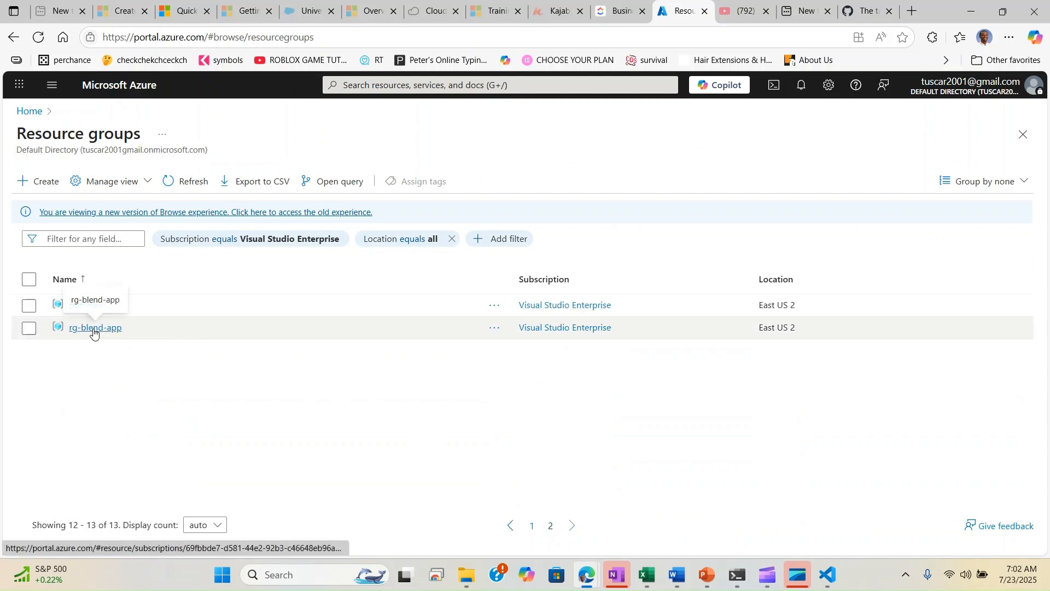
pyautogui.click(94, 329)
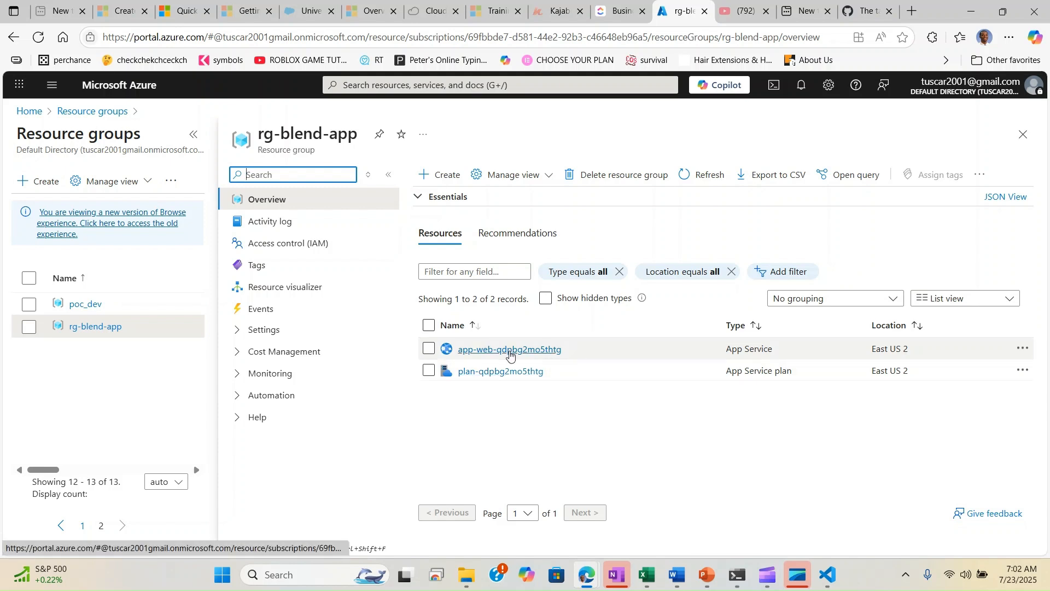
pyautogui.click(525, 355)
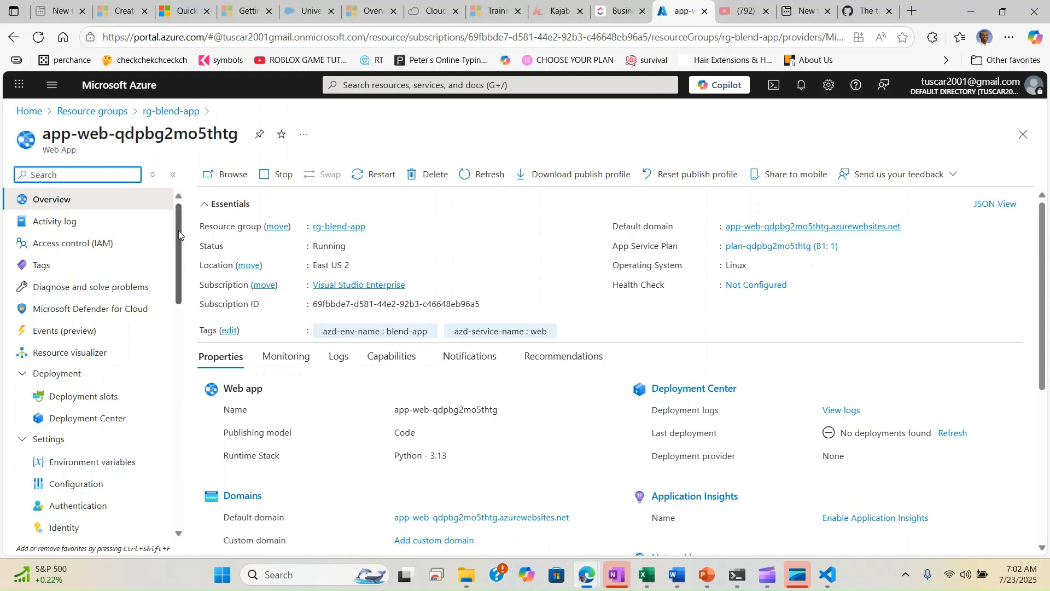
pyautogui.moveTo(183, 245); pyautogui.dragTo(183, 279)
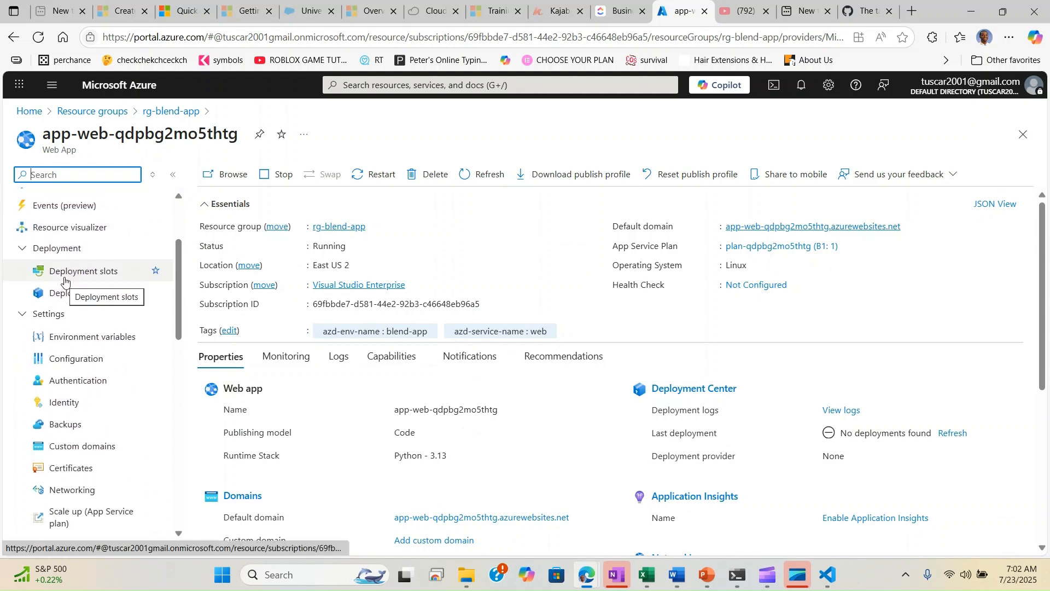
# Look through the web app's Deployment Center: the code source options, containers, FTPS credentials and deployment logs.
pyautogui.click(62, 296)
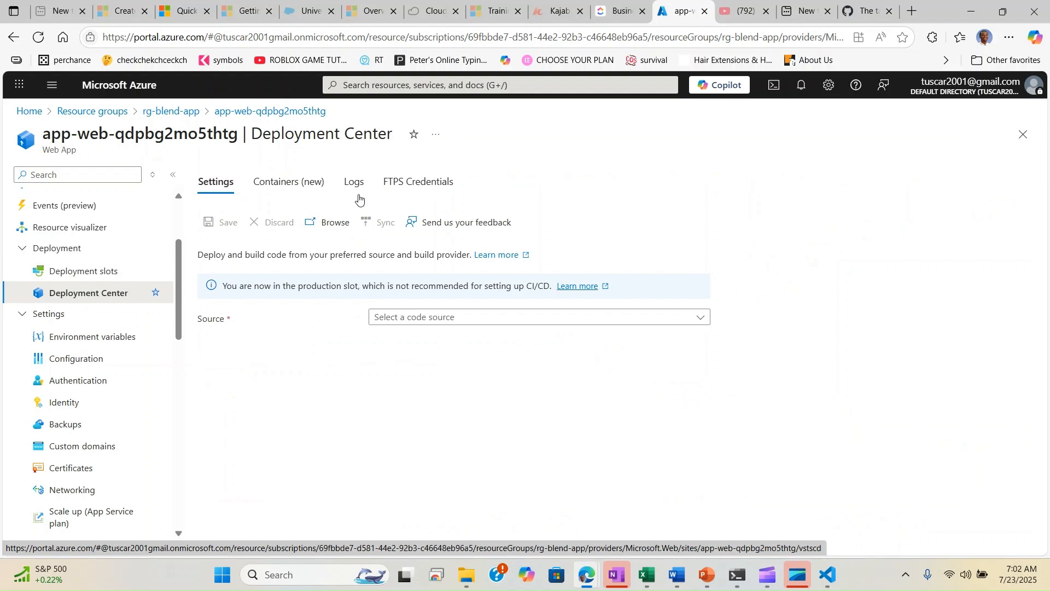
pyautogui.click(392, 321)
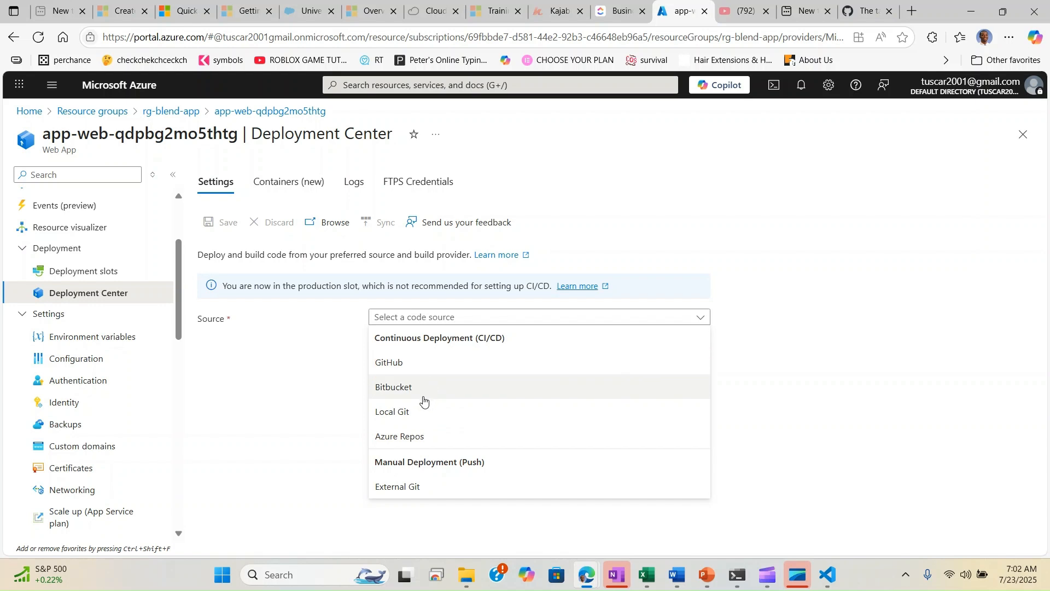
pyautogui.click(298, 409)
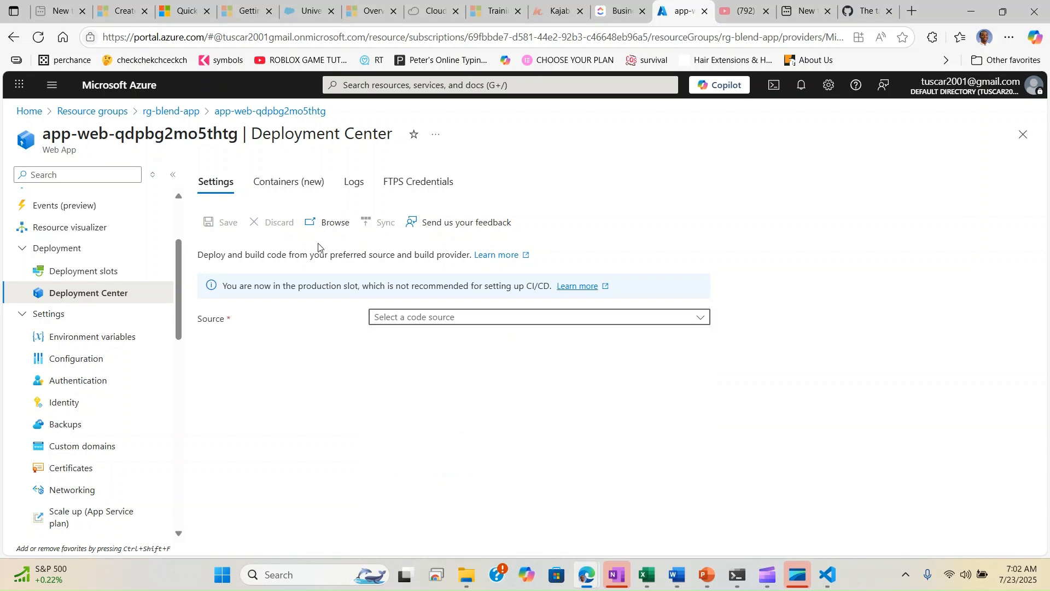
pyautogui.click(278, 183)
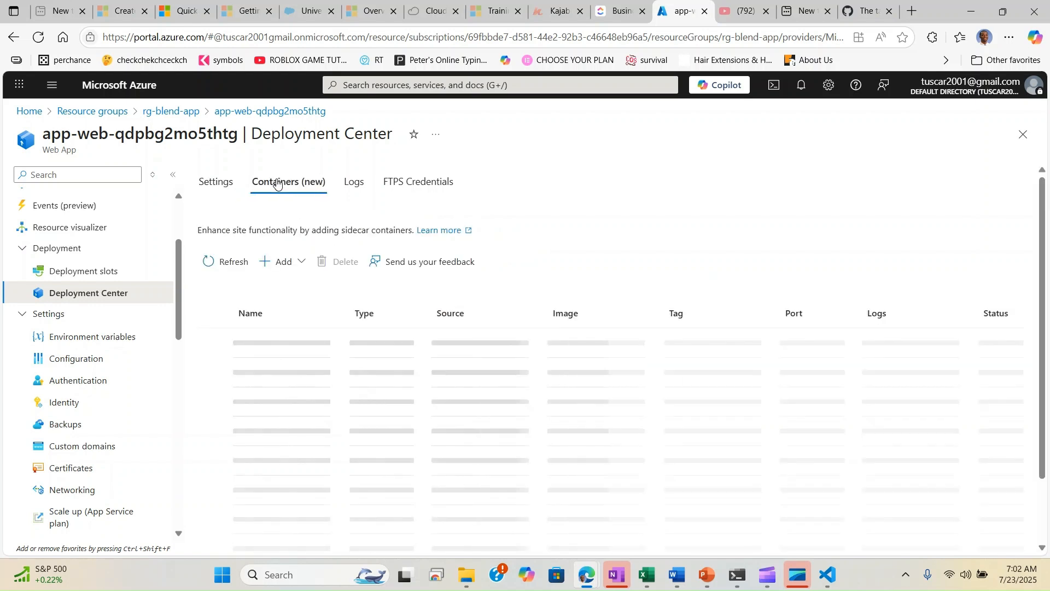
pyautogui.click(219, 183)
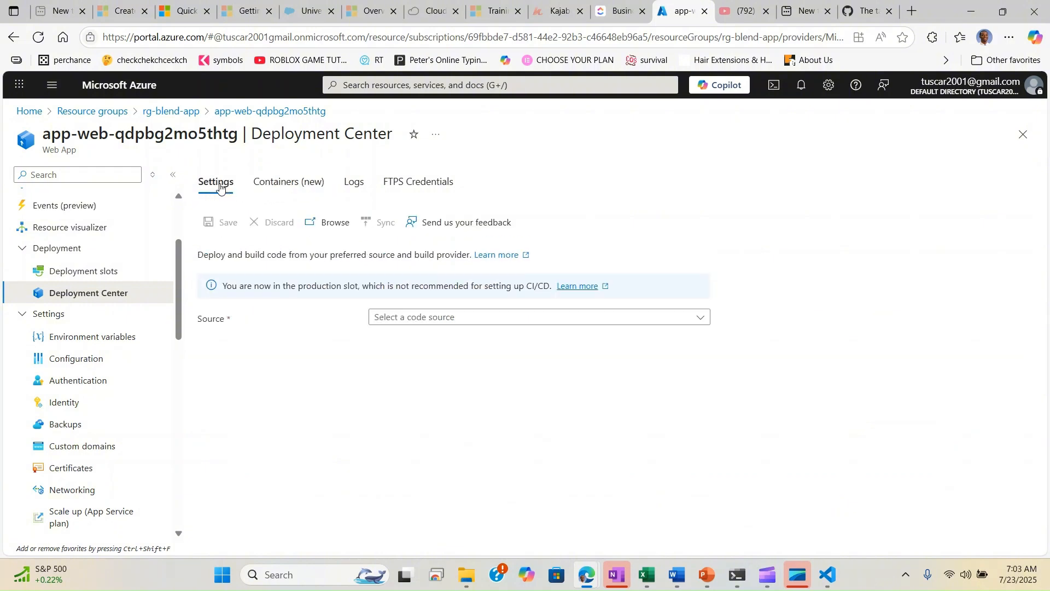
pyautogui.click(287, 181)
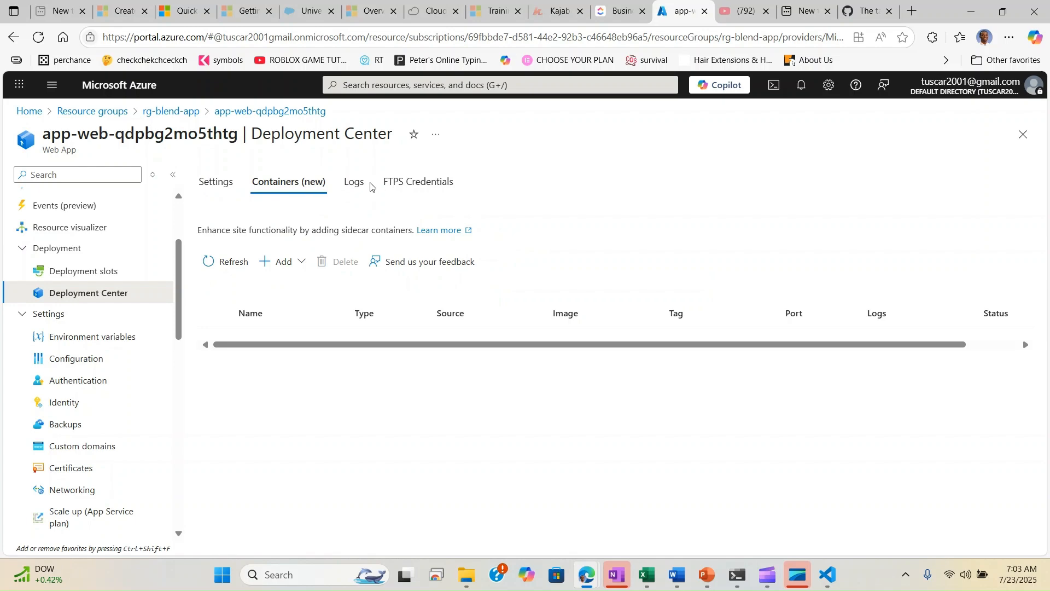
pyautogui.click(395, 186)
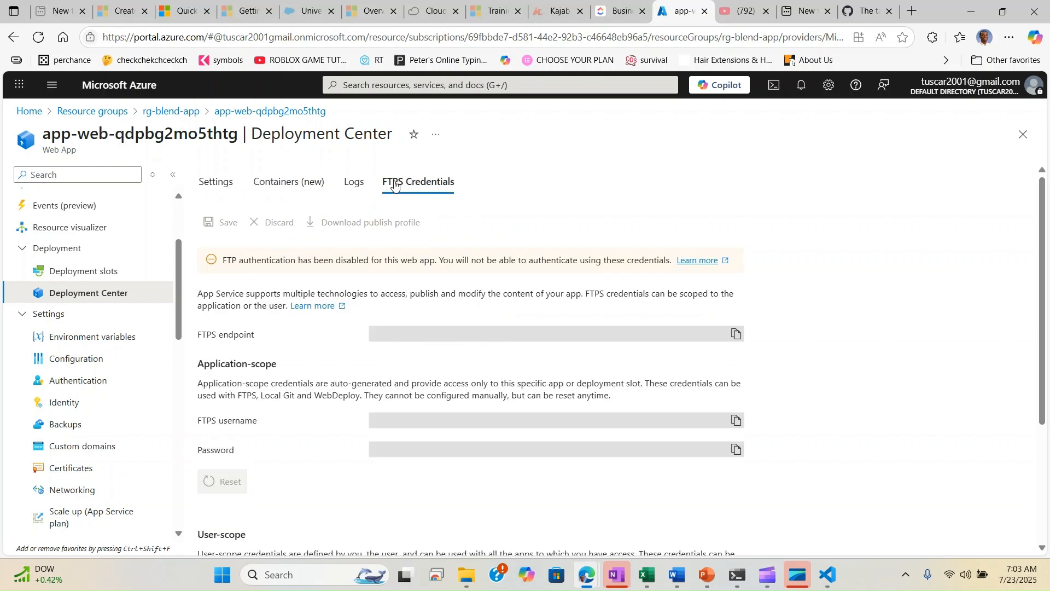
pyautogui.click(354, 183)
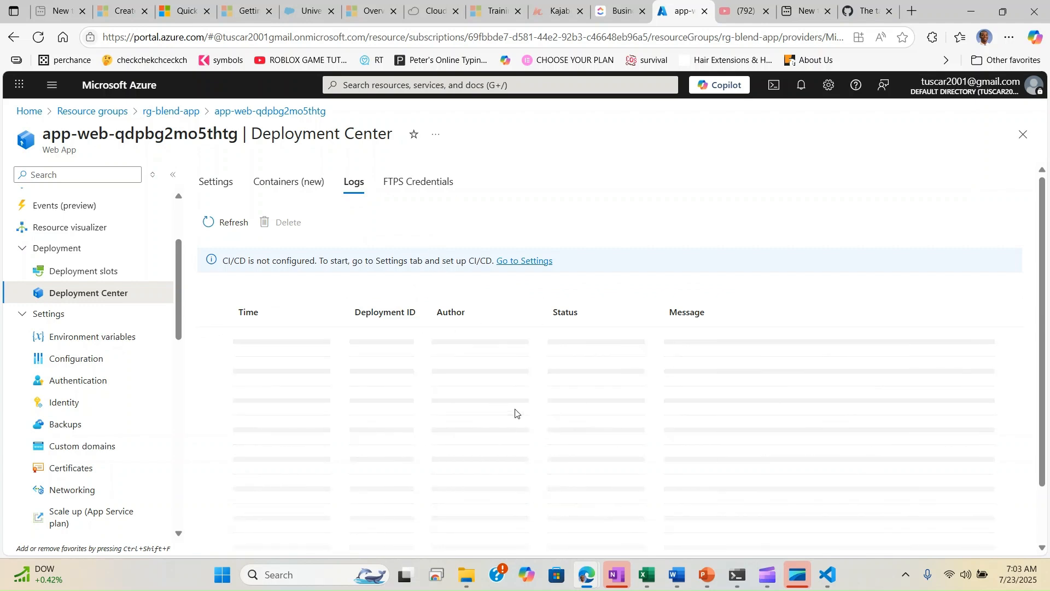
# View the web app's environment variables under its settings.
pyautogui.moveTo(827, 572)
pyautogui.moveTo(179, 275)
pyautogui.mouseDown()
pyautogui.moveTo(186, 335)
pyautogui.moveTo(181, 270)
pyautogui.mouseUp()
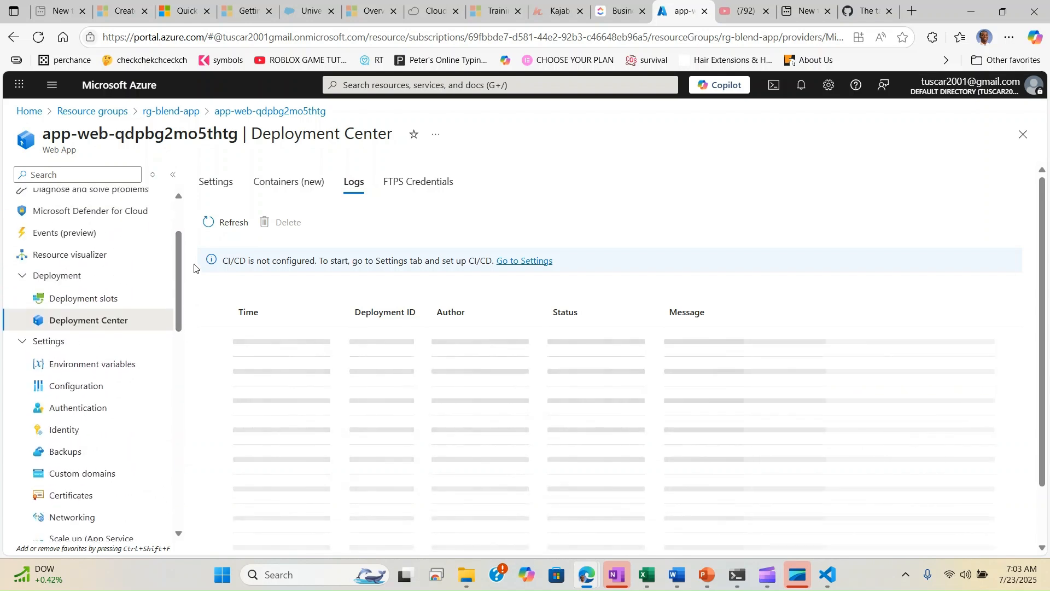
pyautogui.click(82, 364)
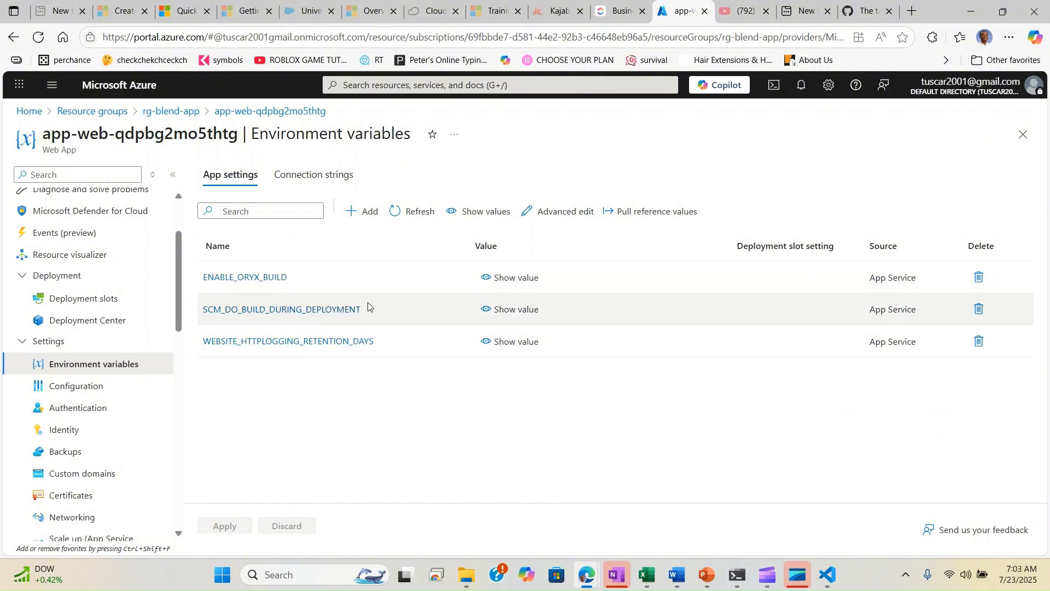
# View the web app's App Service plan details and its log stream.
pyautogui.scroll(-4, 188, 323)
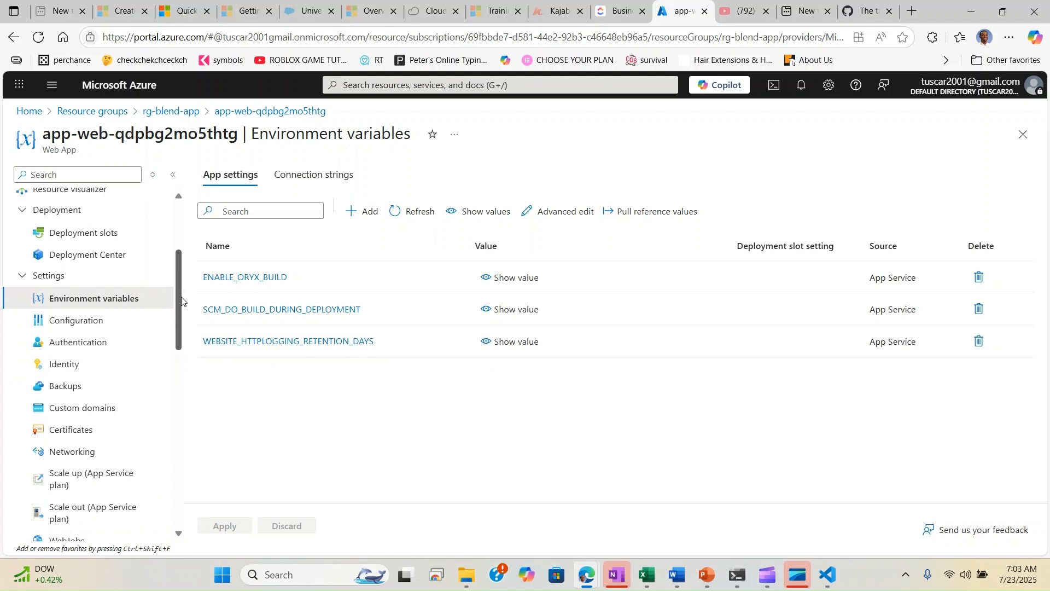
pyautogui.scroll(-4, 190, 340)
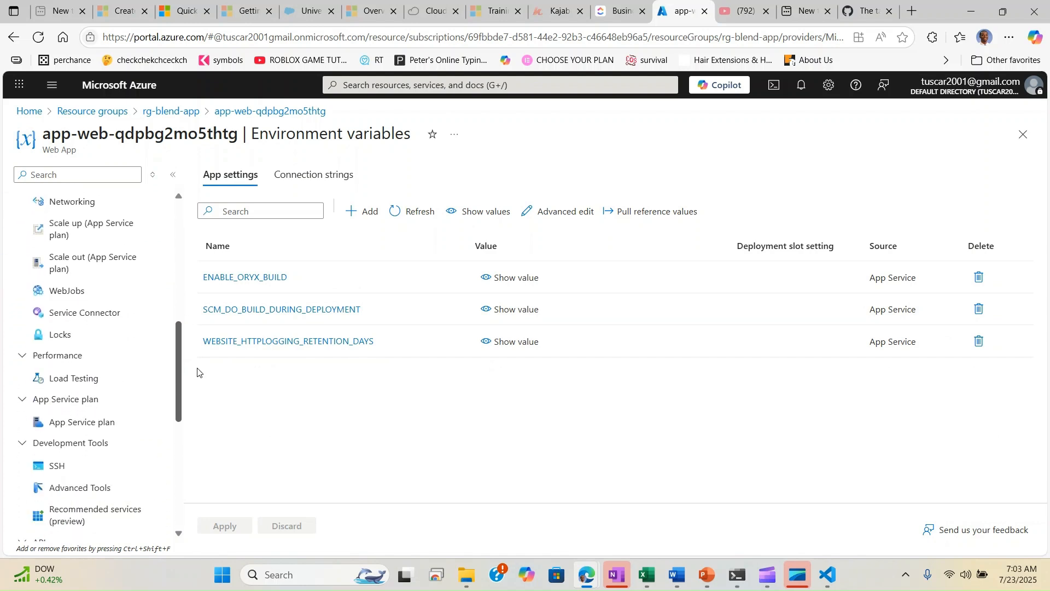
pyautogui.click(90, 352)
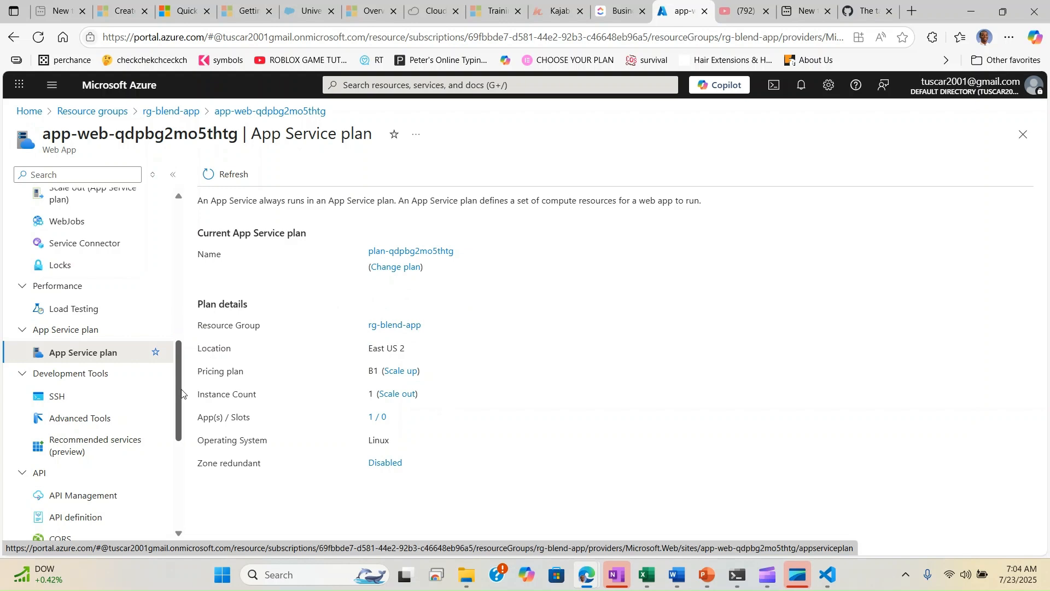
pyautogui.moveTo(182, 394); pyautogui.dragTo(184, 480)
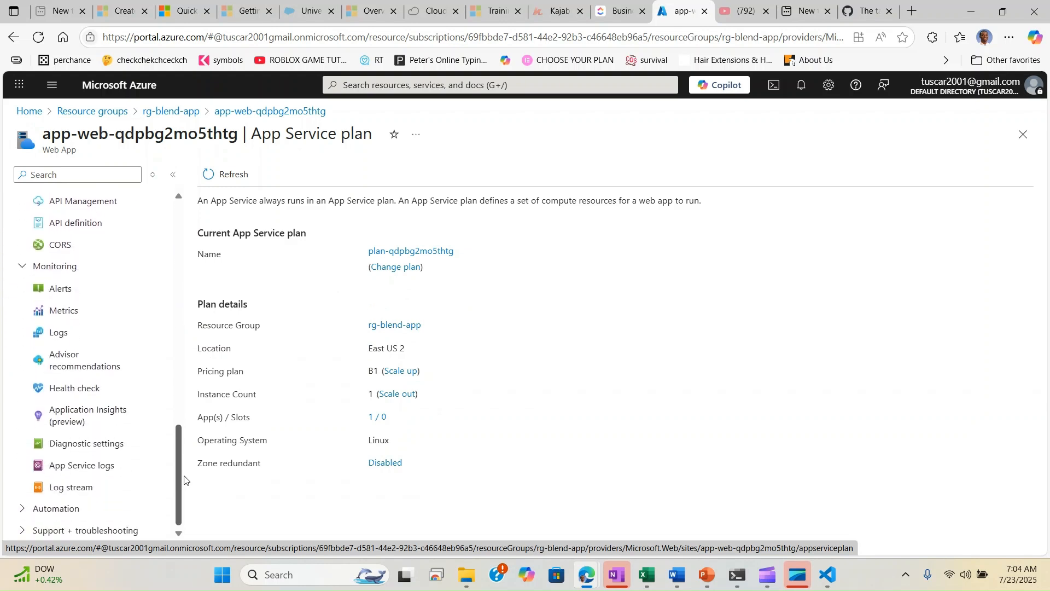
pyautogui.click(82, 487)
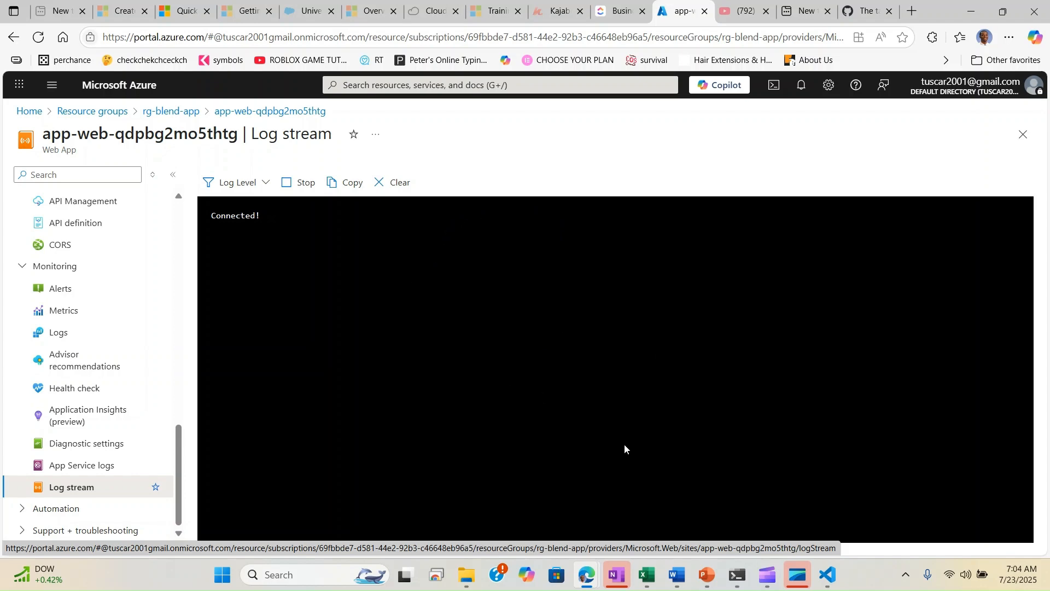
# Switch to the Visual Studio Code window showing main.bicep and show the Azure resources and workspace view.
pyautogui.click(825, 575)
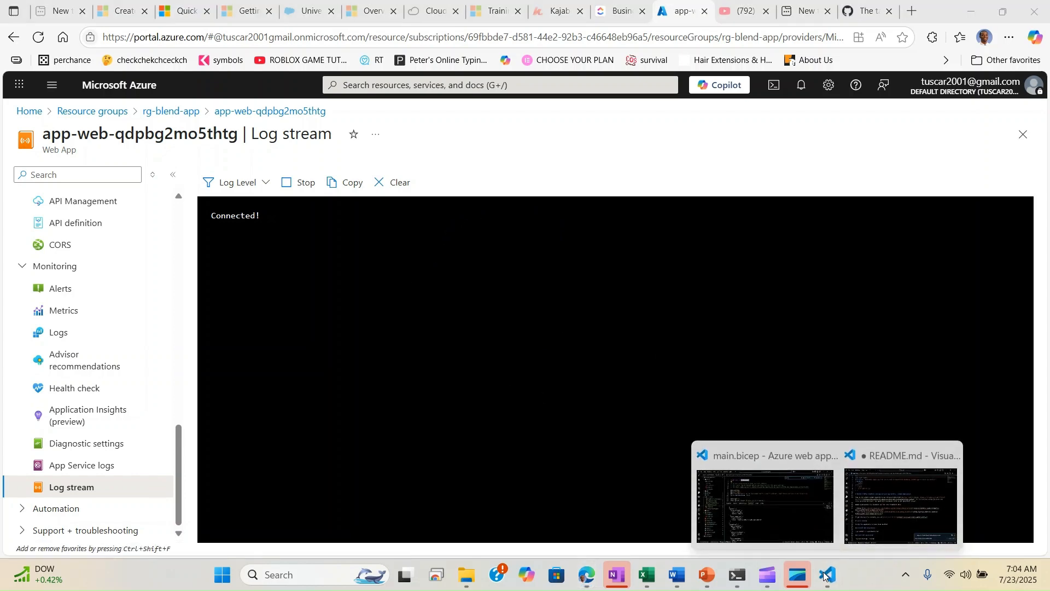
pyautogui.moveTo(900, 494)
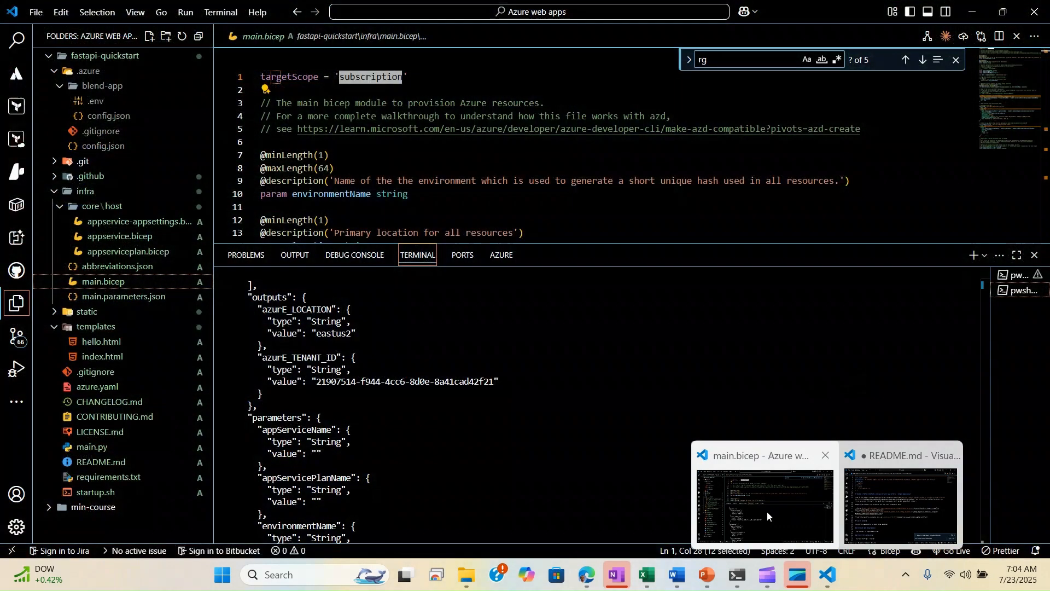
pyautogui.click(767, 511)
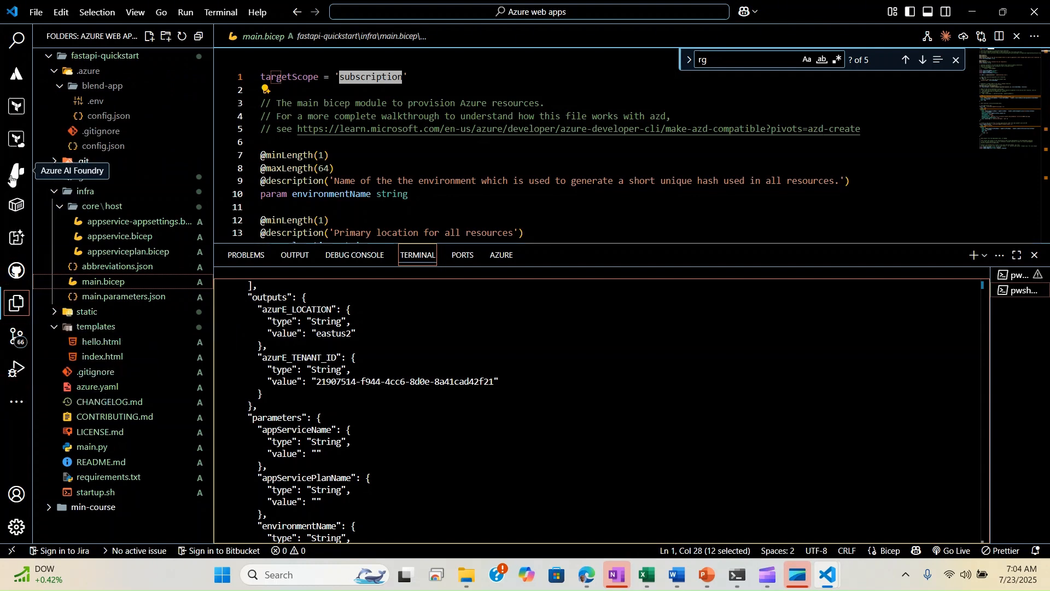
pyautogui.click(17, 403)
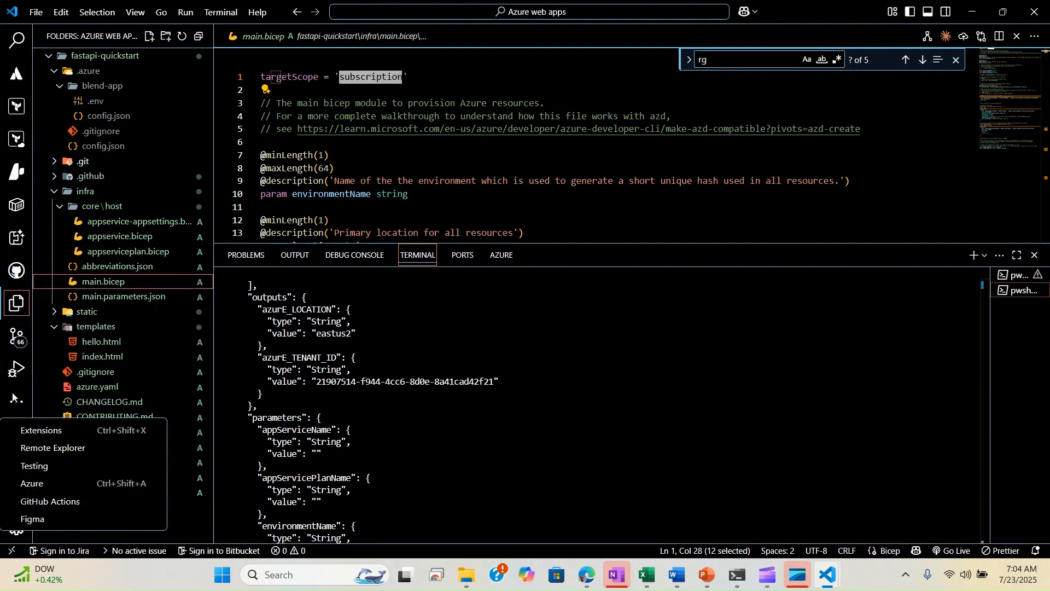
pyautogui.click(32, 484)
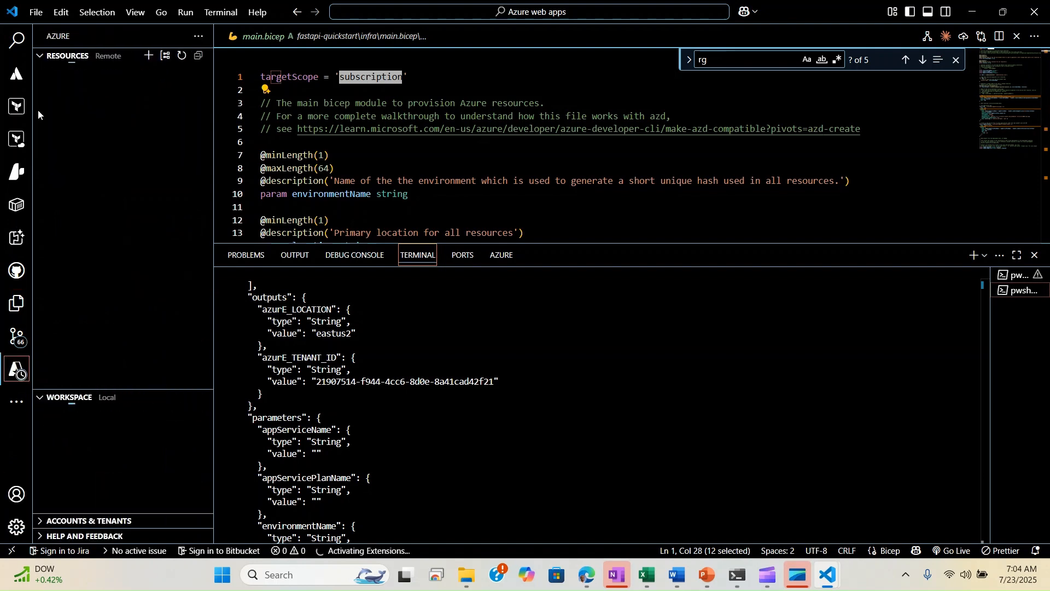
# Look up the Azure Tools extension among the listed Azure extensions in the marketplace.
pyautogui.click(21, 405)
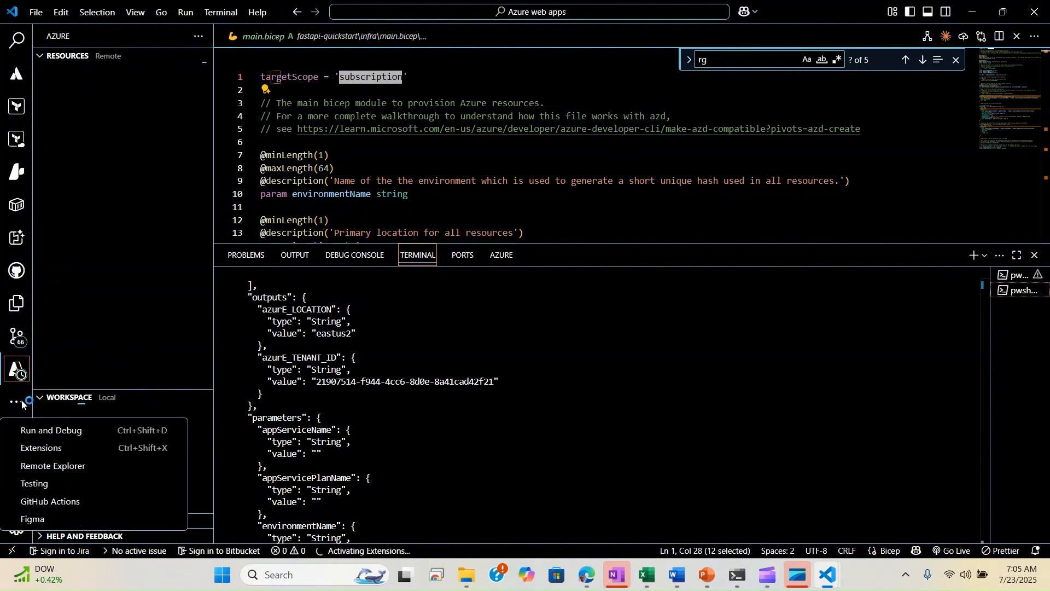
pyautogui.click(46, 453)
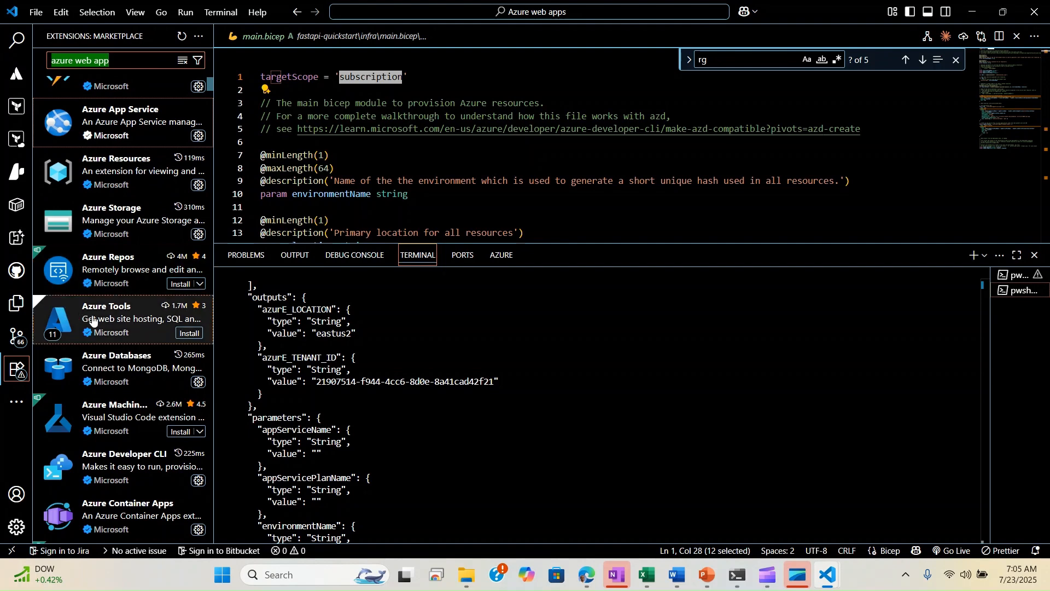
pyautogui.moveTo(86, 326)
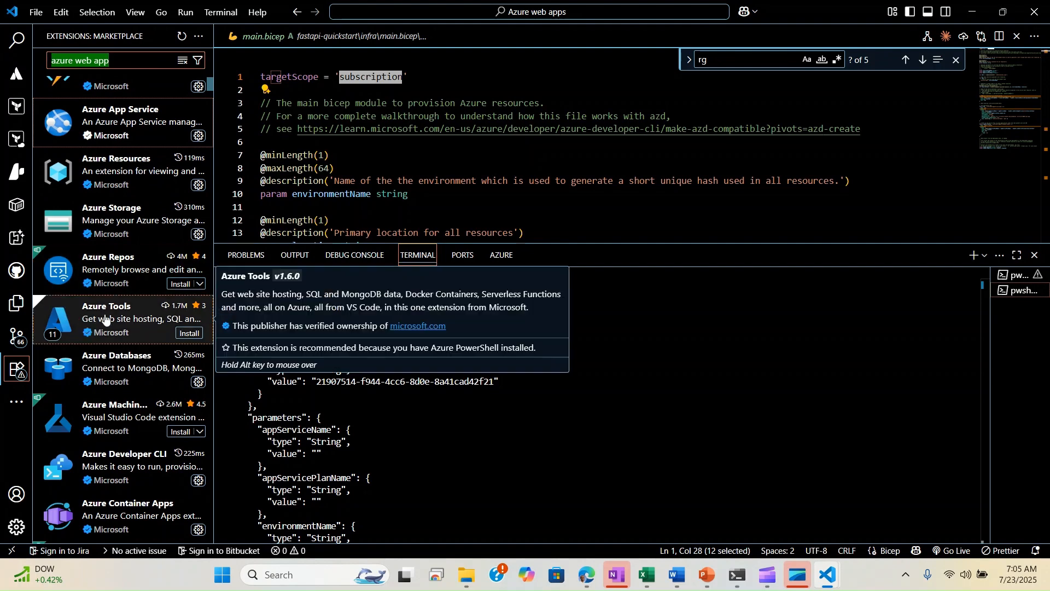
# Return to the Azure view and enlarge its Workspace section to show all of its entries.
pyautogui.click(23, 412)
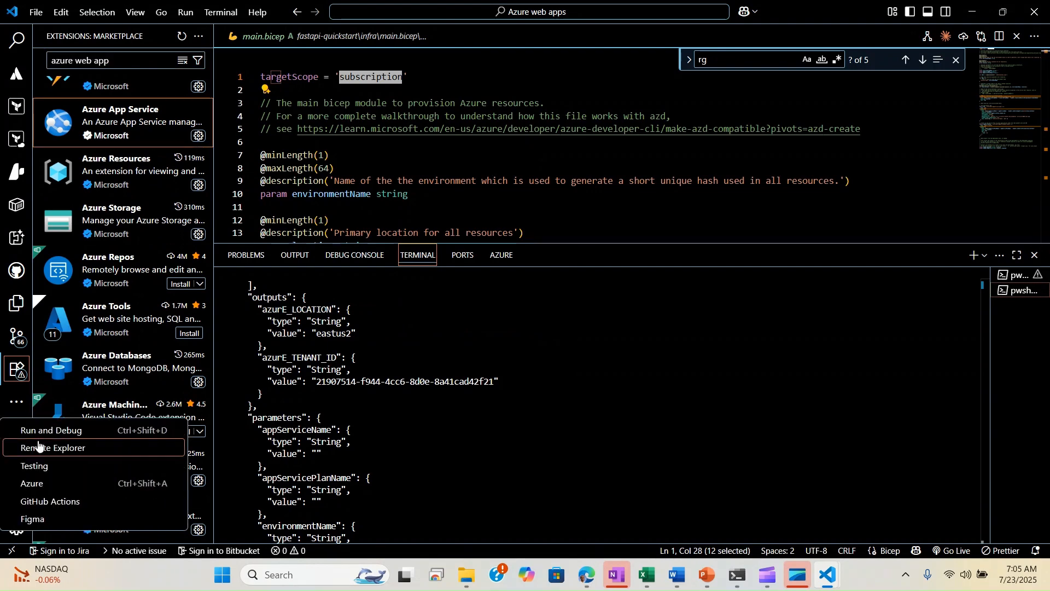
pyautogui.click(40, 488)
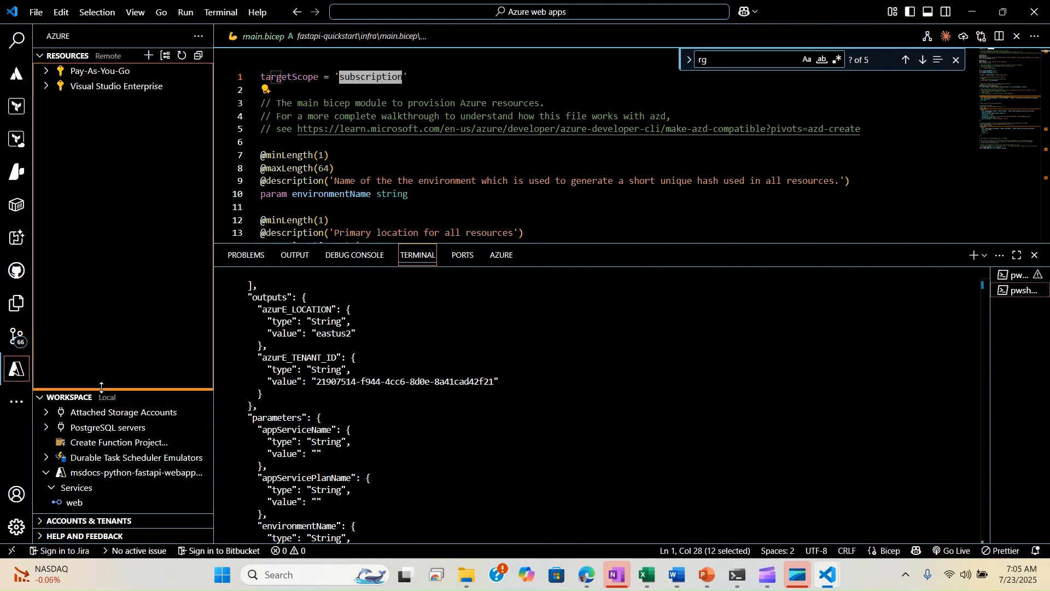
pyautogui.moveTo(101, 386); pyautogui.dragTo(116, 154)
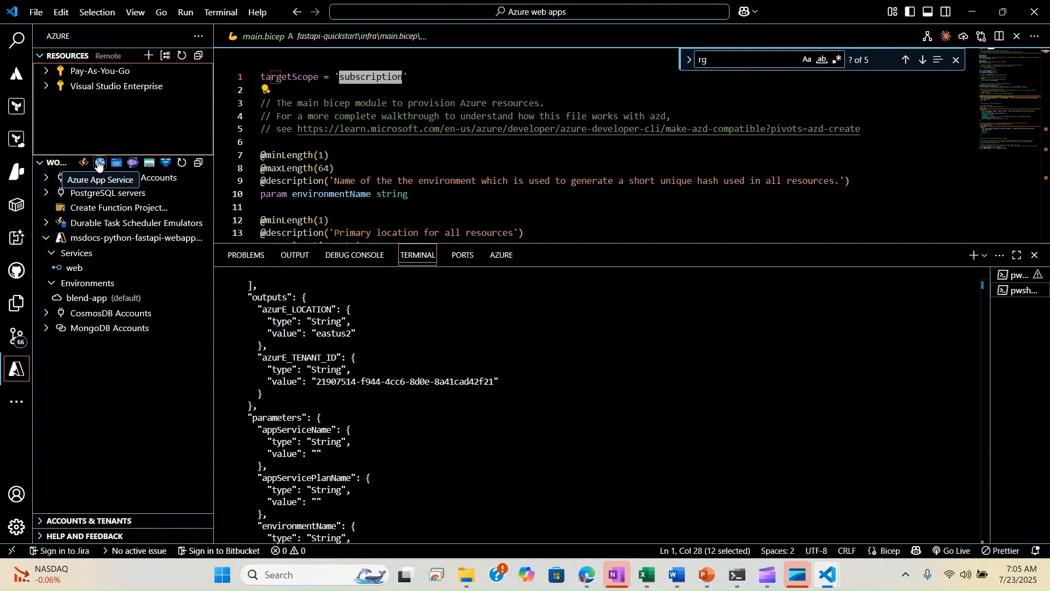
pyautogui.click(16, 400)
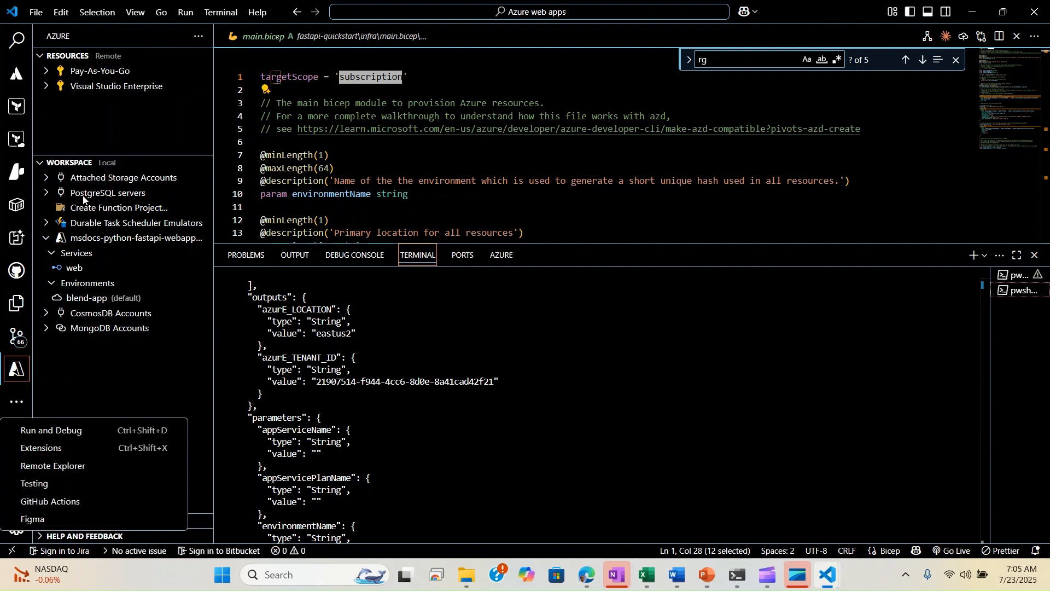
pyautogui.click(167, 355)
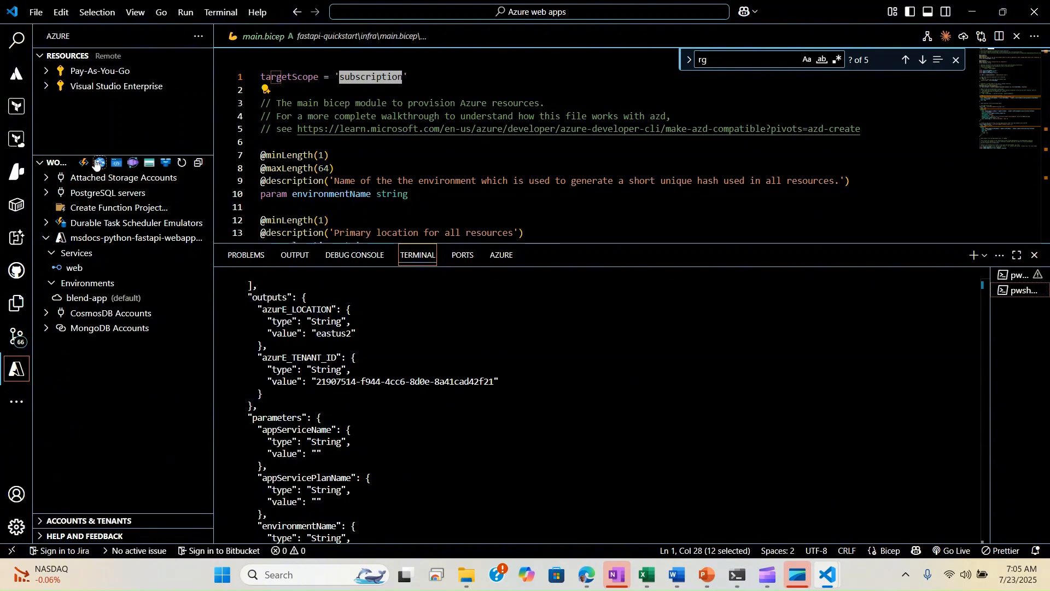
# Start a Deploy to Web App operation with the fastapi-quickstart folder and the Visual Studio Enterprise subscription.
pyautogui.click(98, 163)
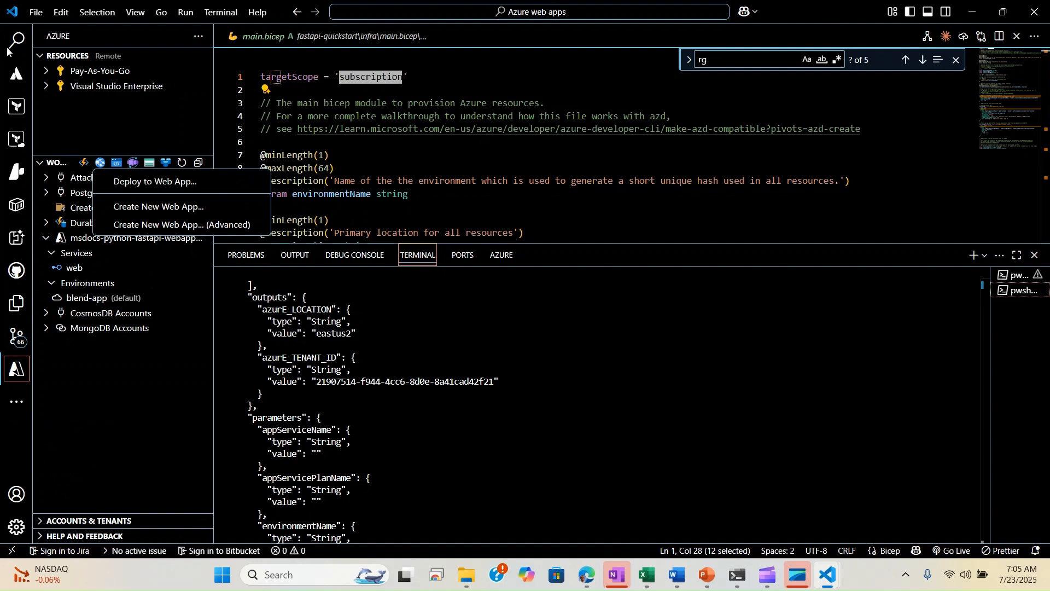
pyautogui.click(162, 181)
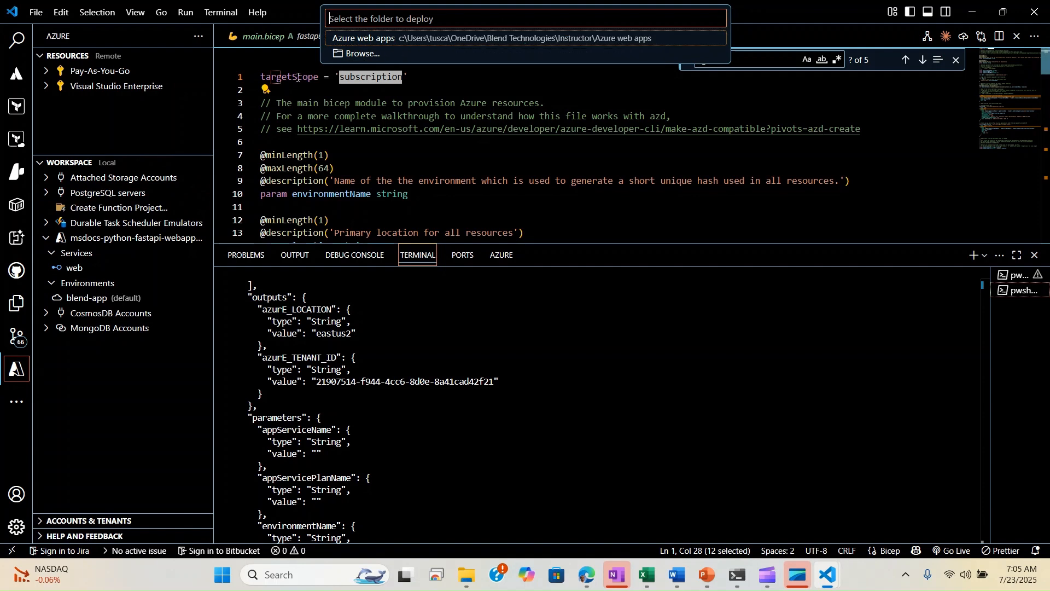
pyautogui.click(364, 53)
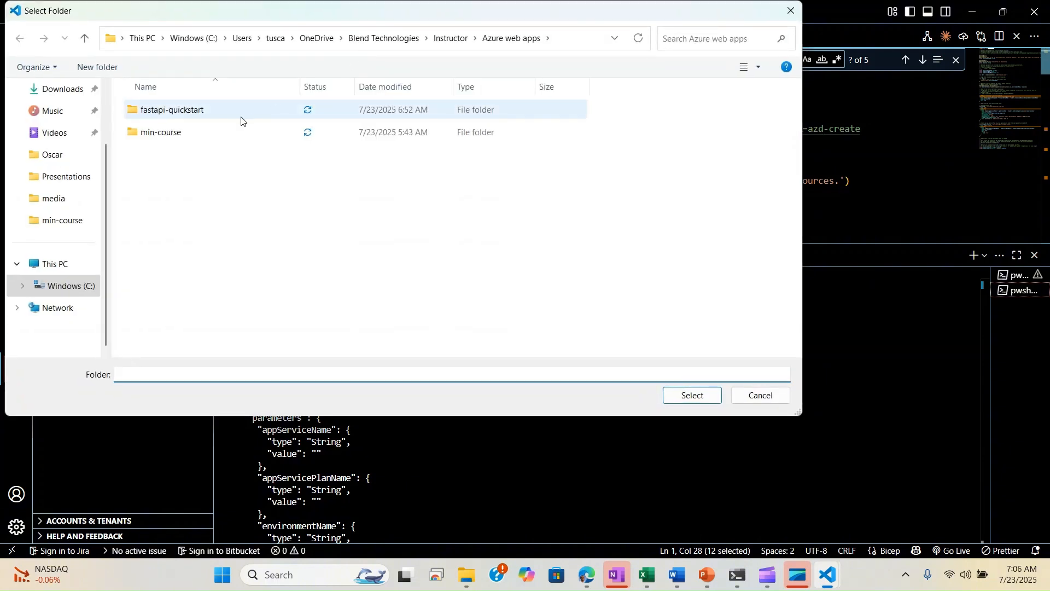
pyautogui.click(206, 113)
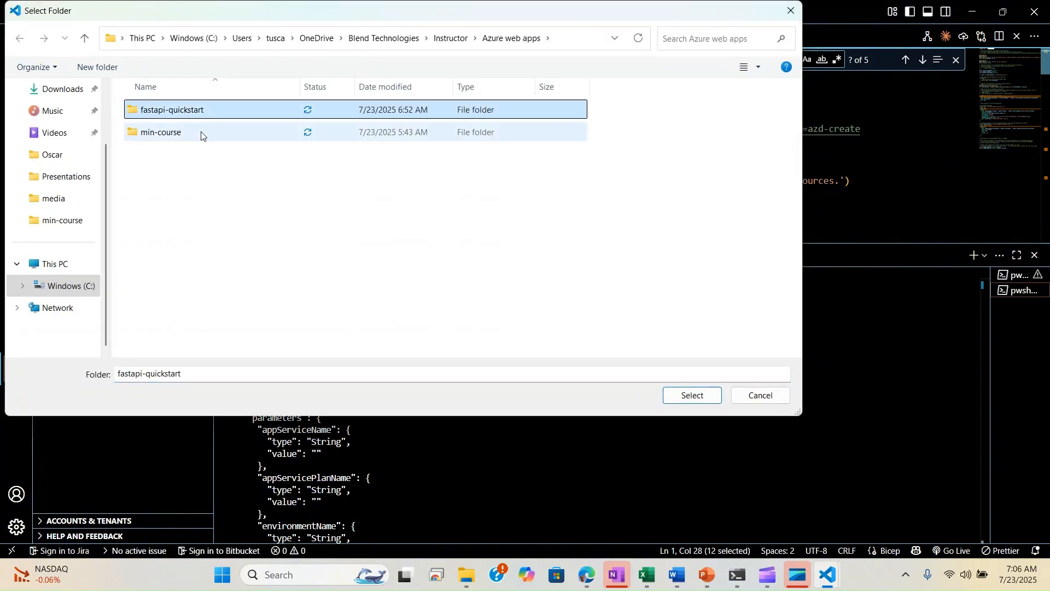
pyautogui.click(693, 396)
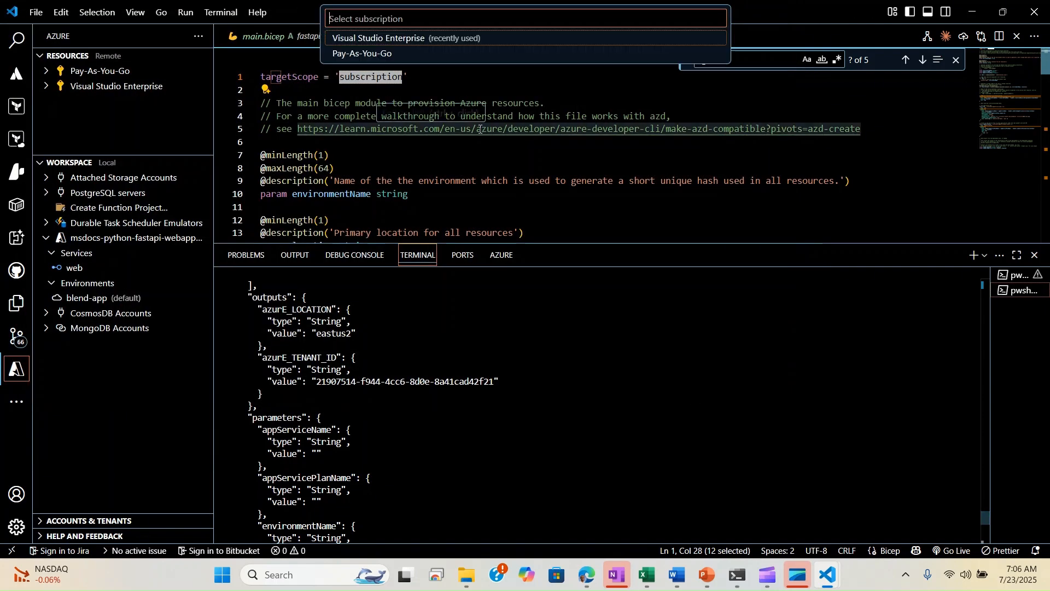
pyautogui.click(370, 38)
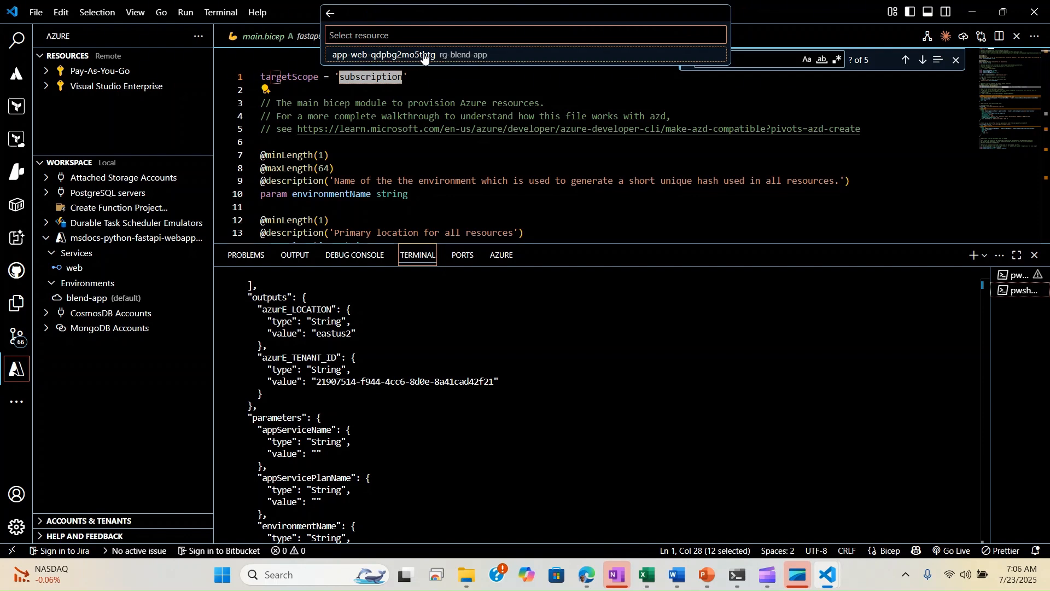
# Check the web app's name in the portal's rg-blend-app resource group and deploy the code to app-web-qdpbg2mo5thtg, dismissing the always-deploy prompt.
pyautogui.hotkey('alt', 'Tab')
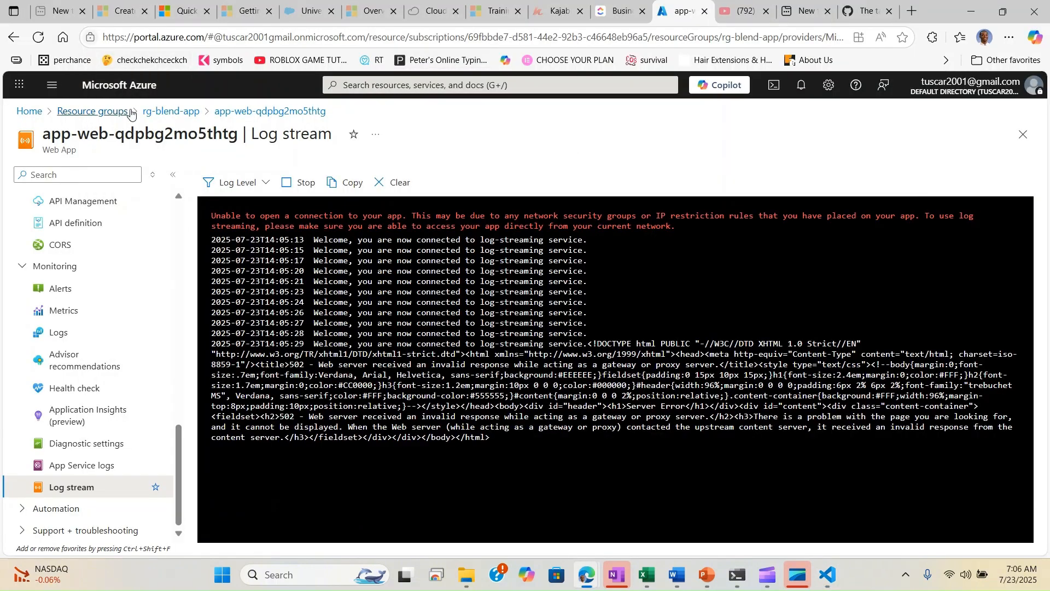
pyautogui.click(190, 111)
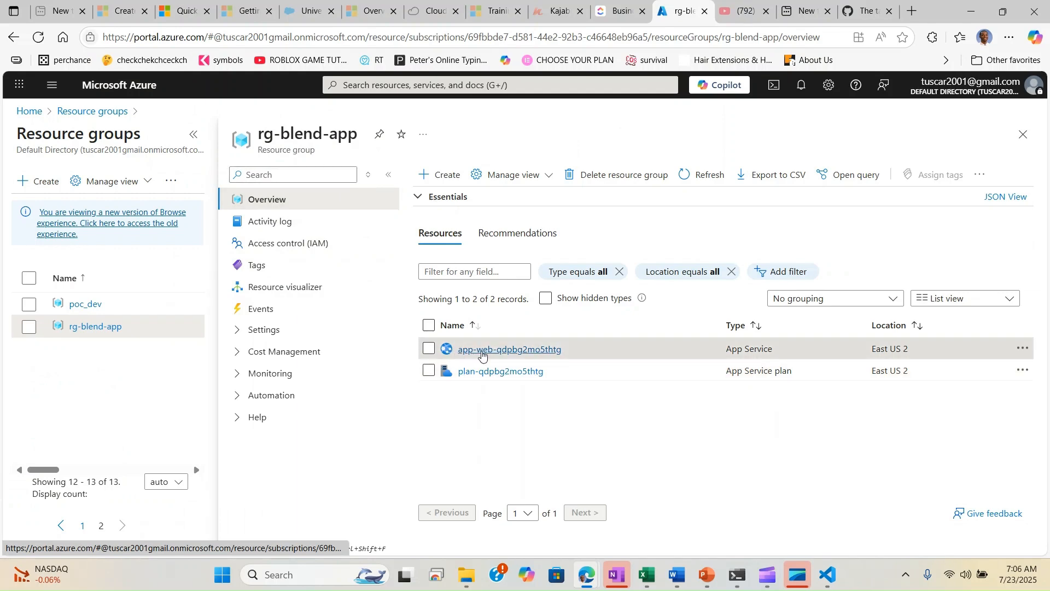
pyautogui.hotkey('alt', 'Tab')
pyautogui.click(426, 54)
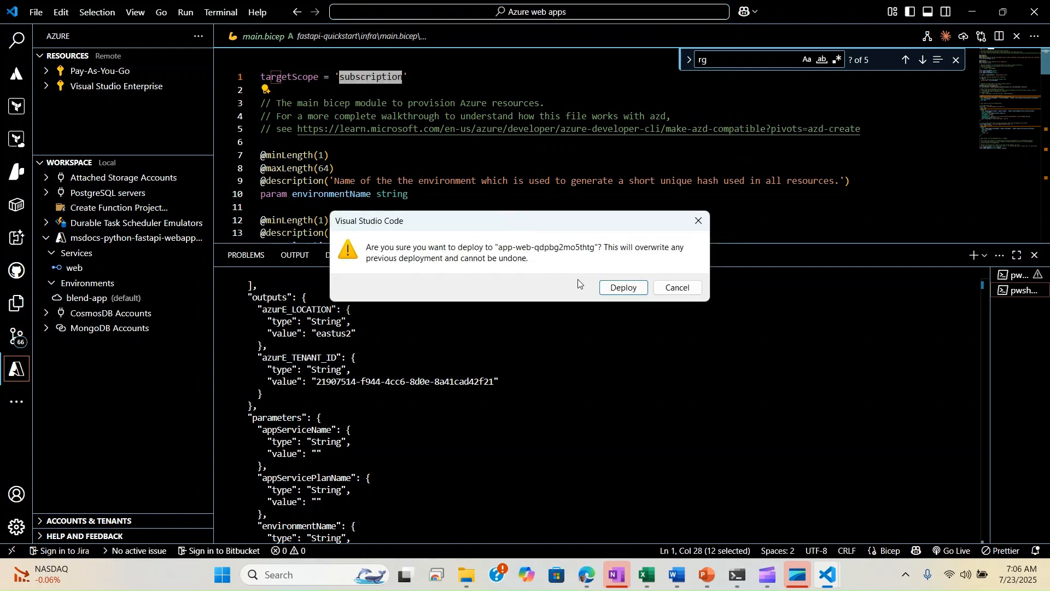
pyautogui.click(623, 288)
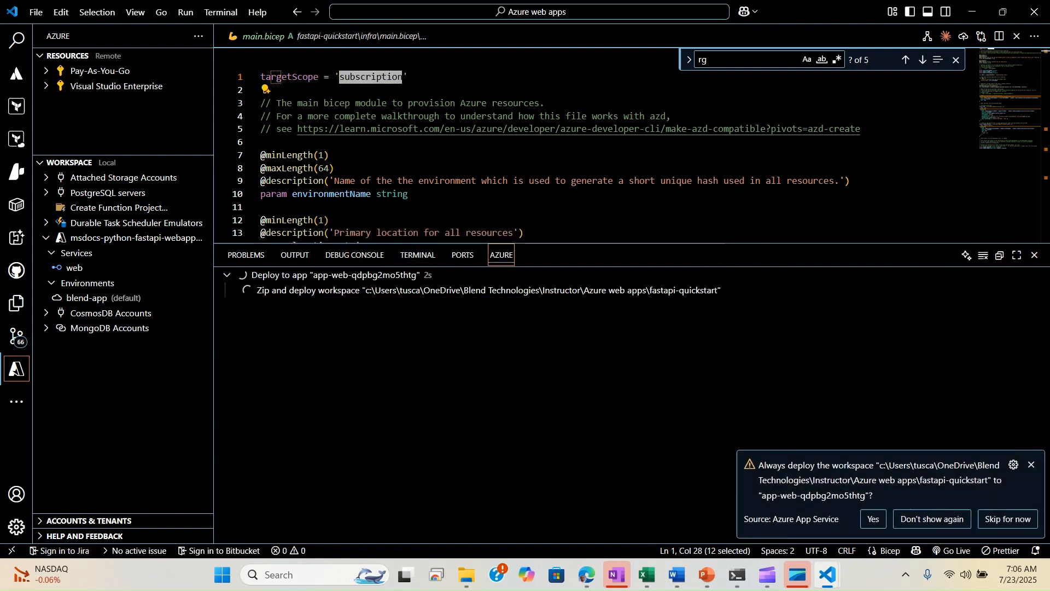
pyautogui.click(1031, 464)
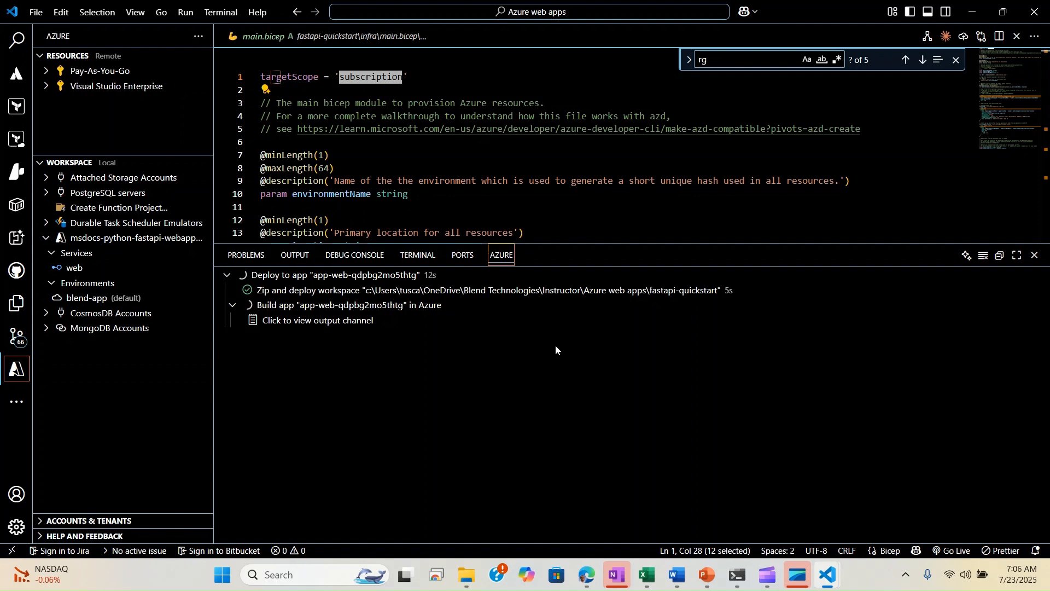
# Switch to the Azure portal and show the Deployment Center logs of the app-web-qdpbg2mo5thtg web app.
pyautogui.hotkey('alt', 'Tab')
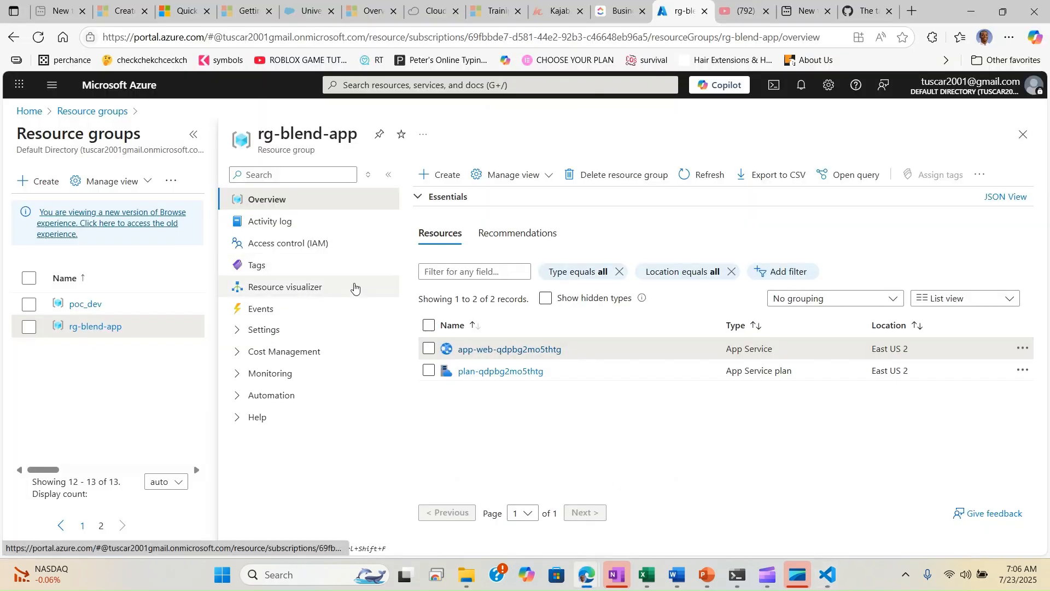
pyautogui.click(471, 351)
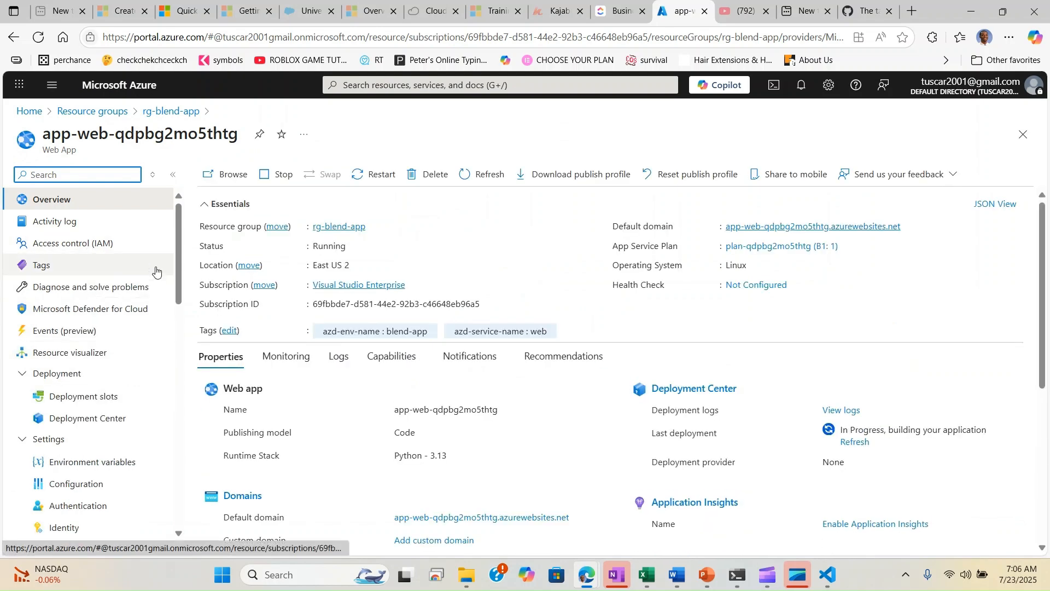
pyautogui.moveTo(179, 241); pyautogui.dragTo(182, 293)
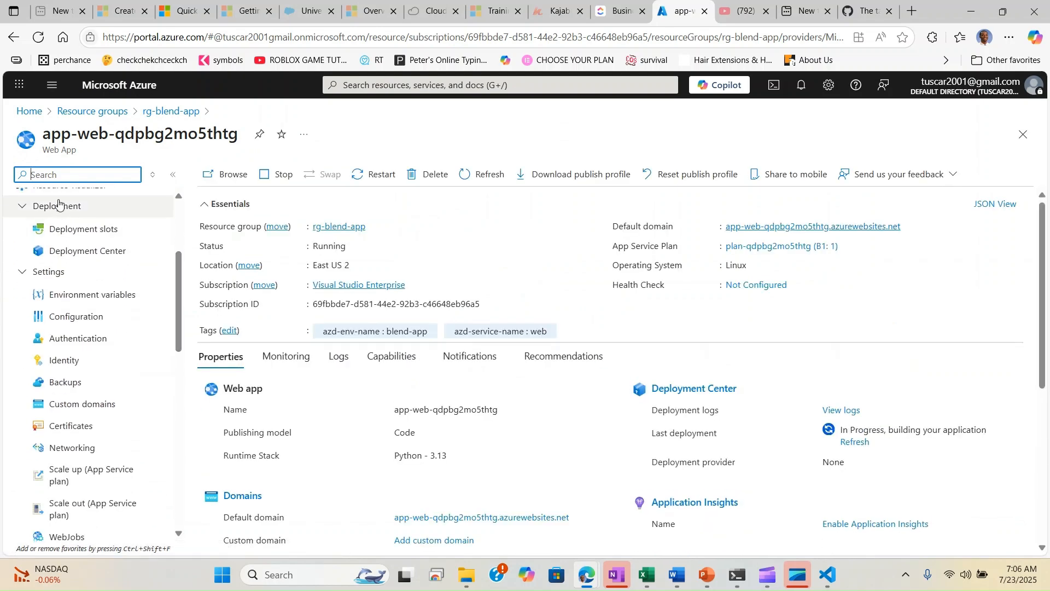
pyautogui.click(82, 251)
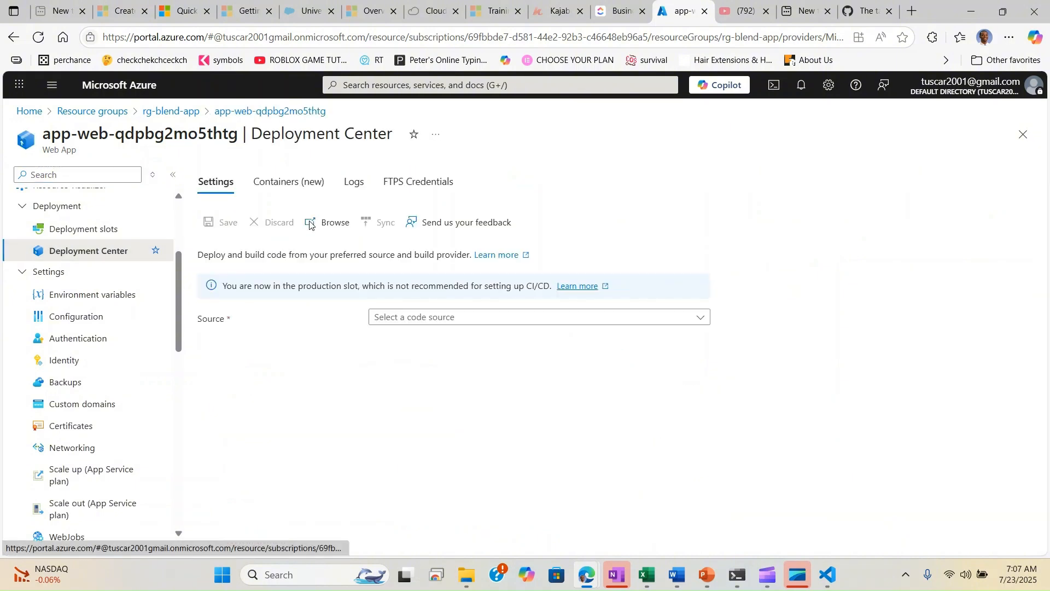
pyautogui.click(356, 183)
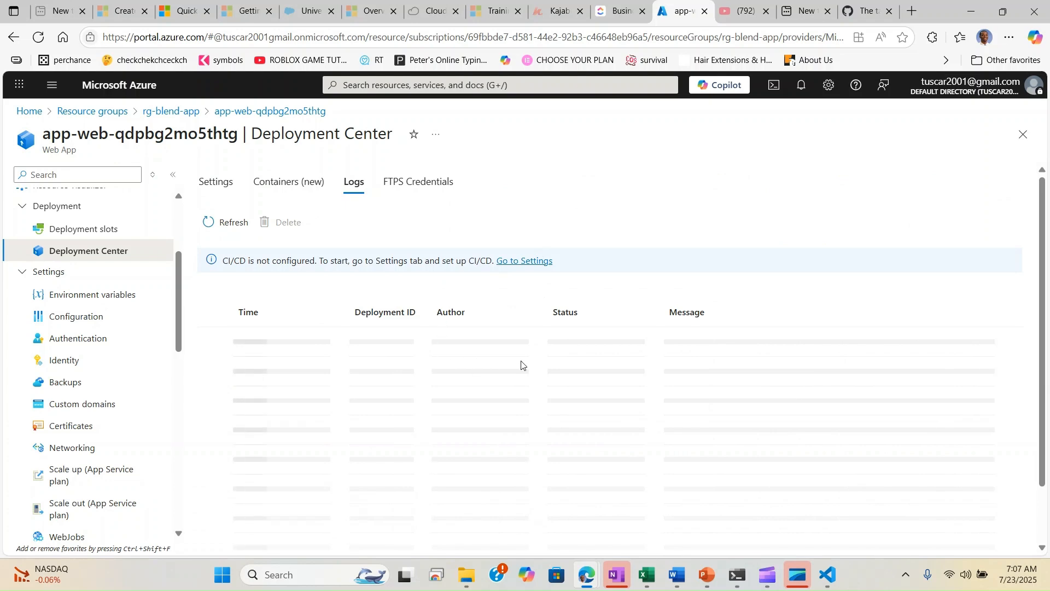
# Return to Visual Studio Code, dismiss the deployment notification, and check the Azure activity log and the Tasks output.
pyautogui.hotkey('alt', 'Tab')
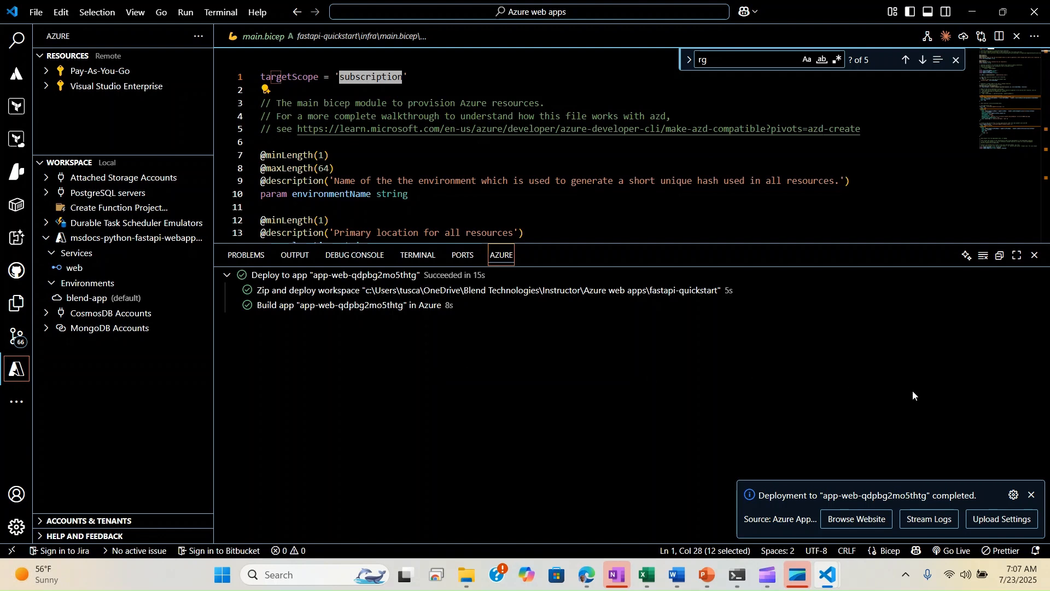
pyautogui.click(1033, 496)
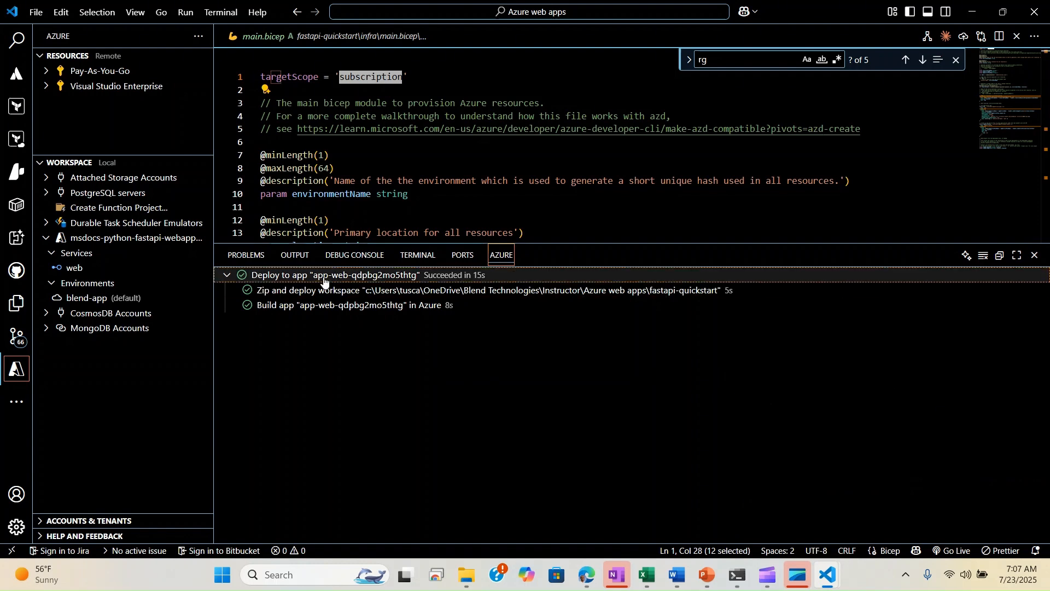
pyautogui.click(294, 258)
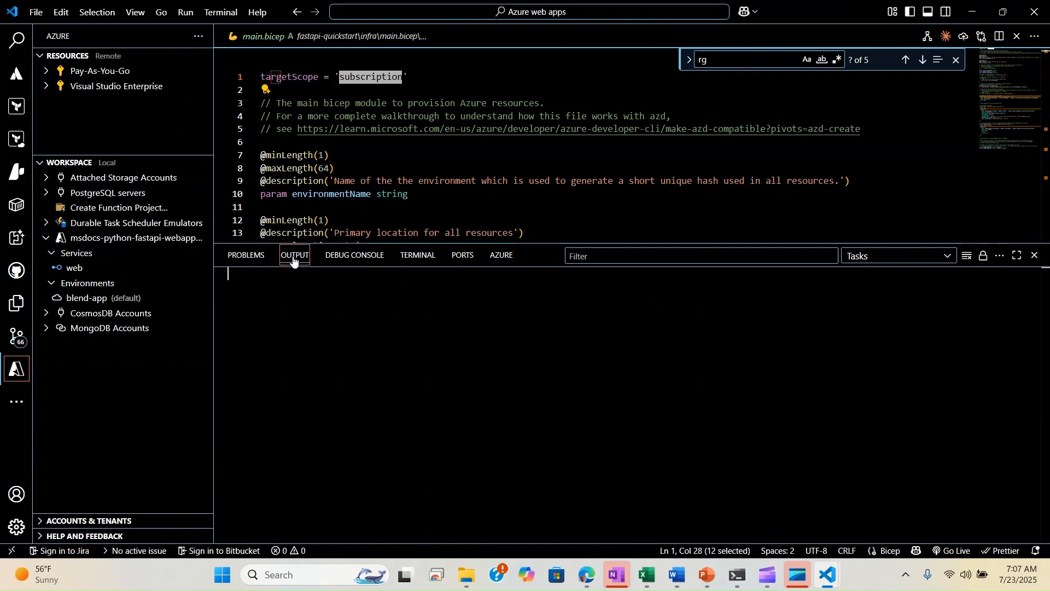
pyautogui.click(502, 258)
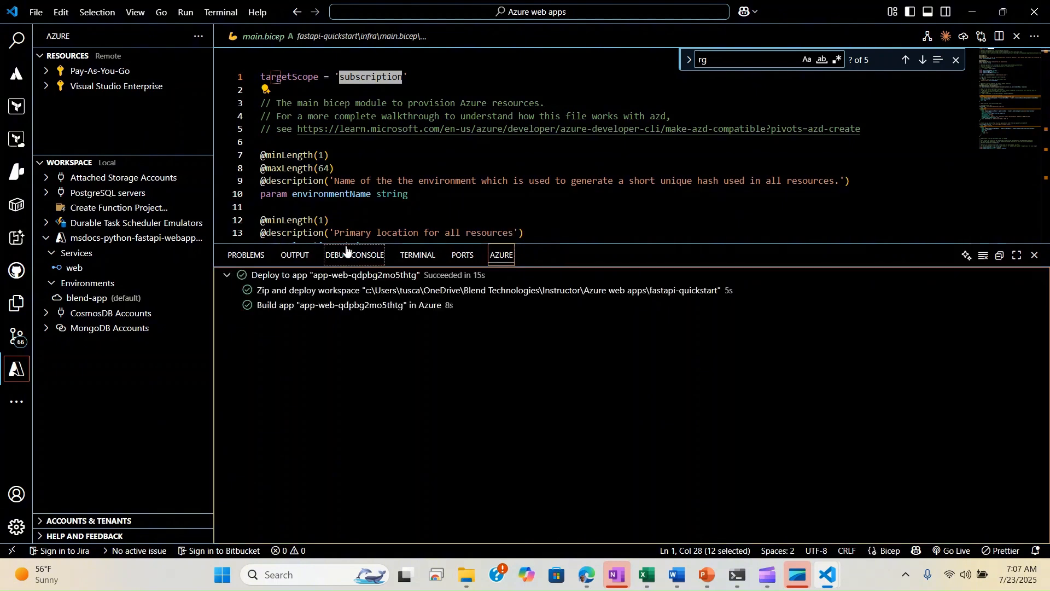
pyautogui.click(298, 258)
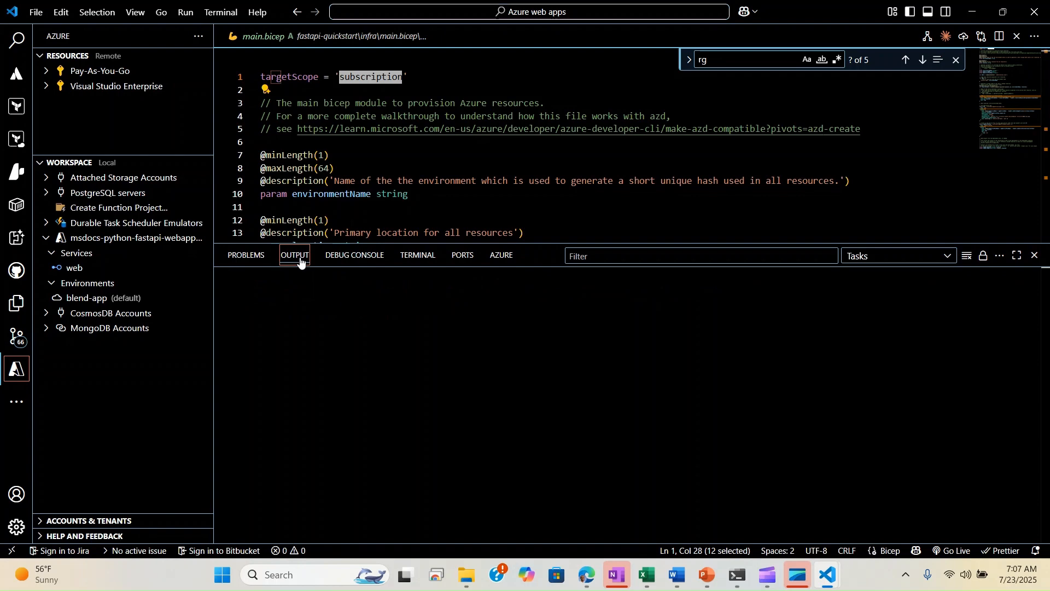
# Refresh the deployment logs in the portal and review the deployment activity and terminal output in Visual Studio Code.
pyautogui.hotkey('alt', 'Tab')
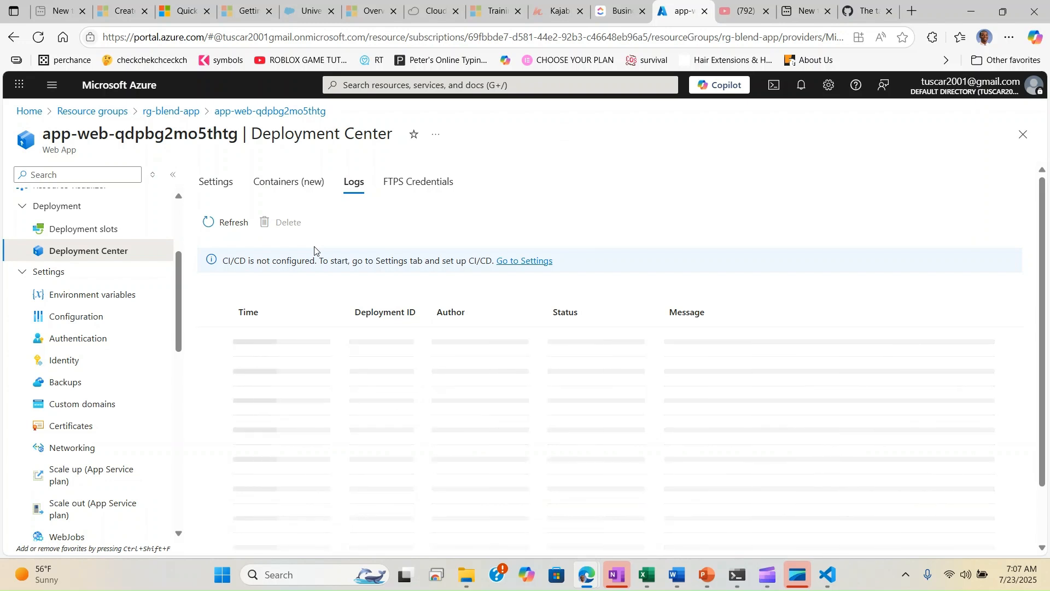
pyautogui.click(206, 225)
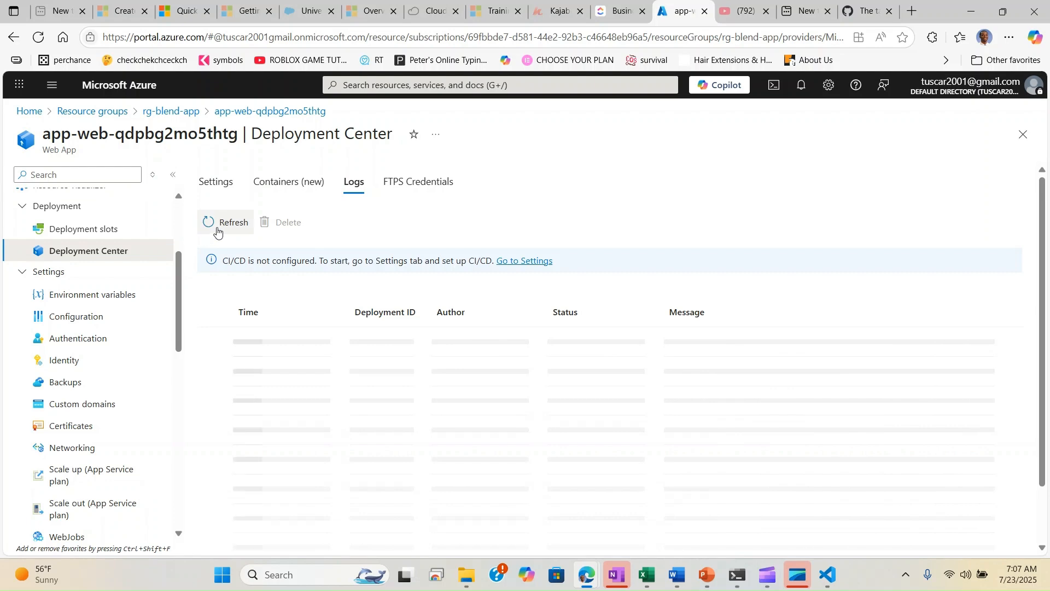
pyautogui.hotkey('alt', 'Tab')
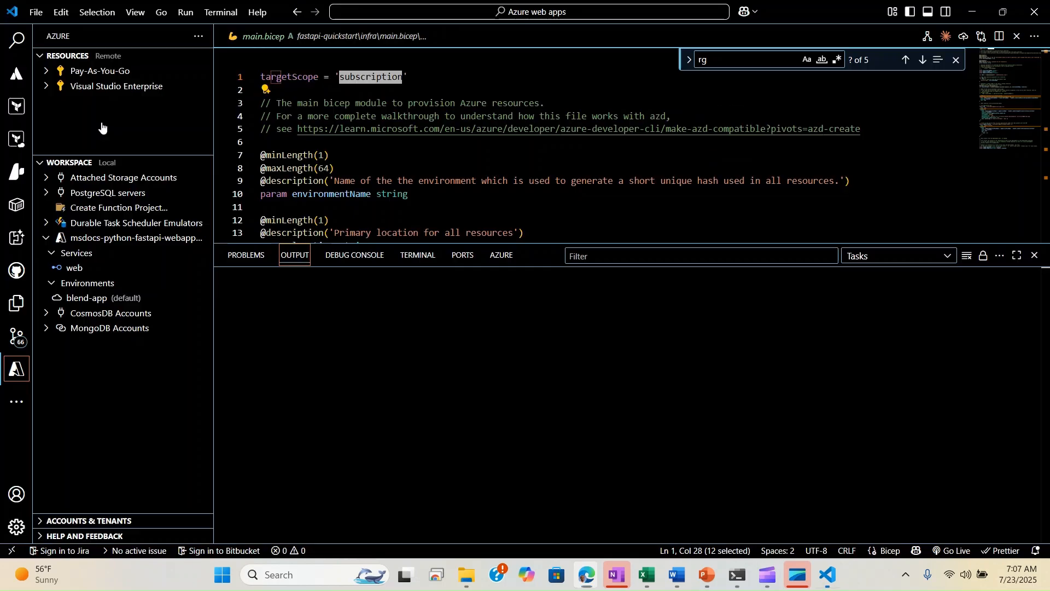
pyautogui.click(502, 257)
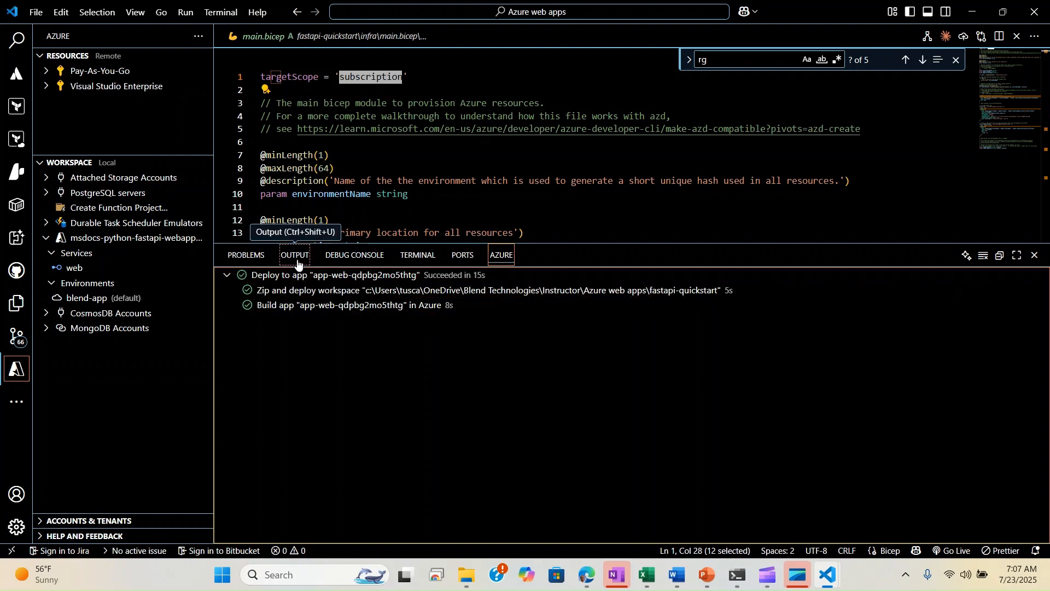
pyautogui.click(419, 256)
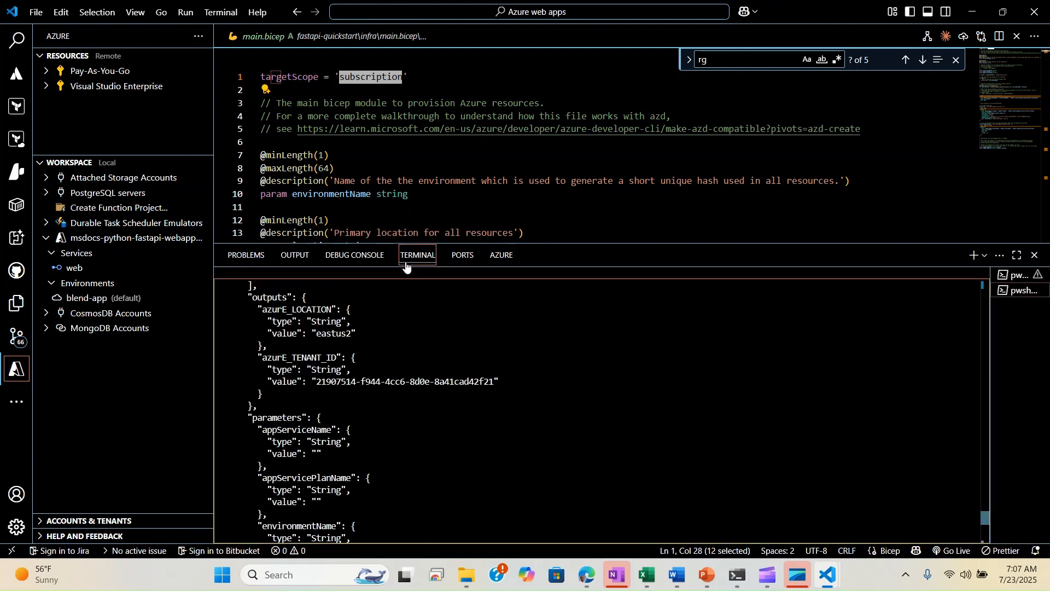
pyautogui.click(500, 259)
# Switch to the portal and show the Fetching changes log of the temp-fd deployment.
pyautogui.hotkey('alt', 'Tab')
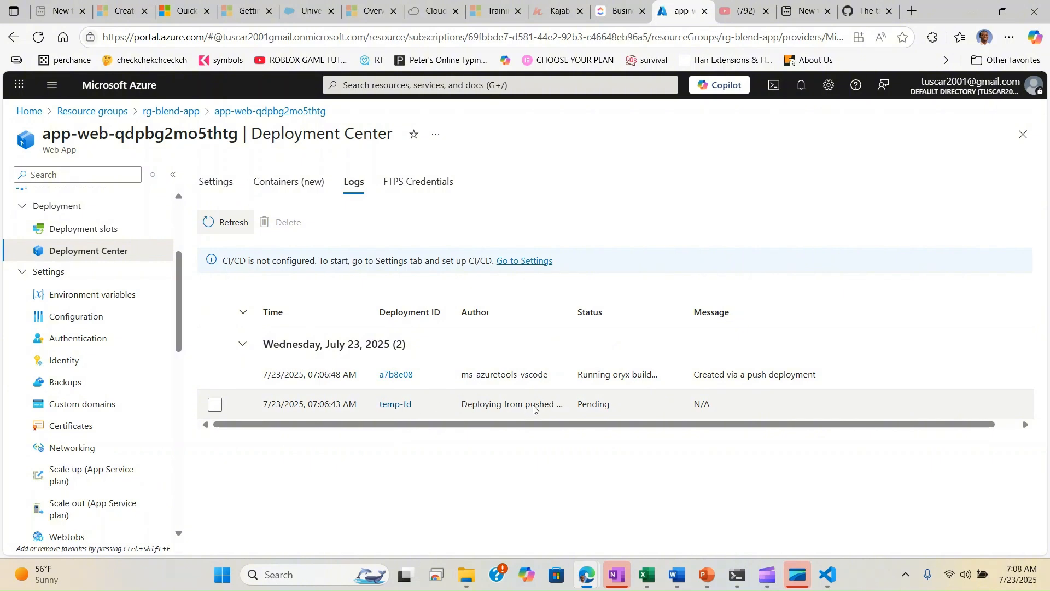
pyautogui.click(389, 405)
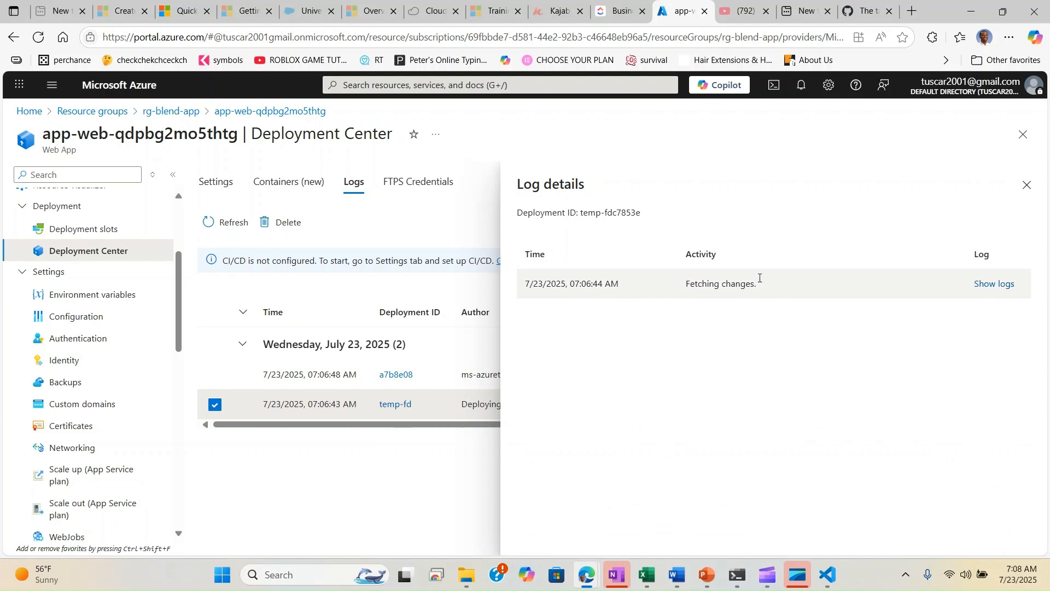
pyautogui.click(1002, 284)
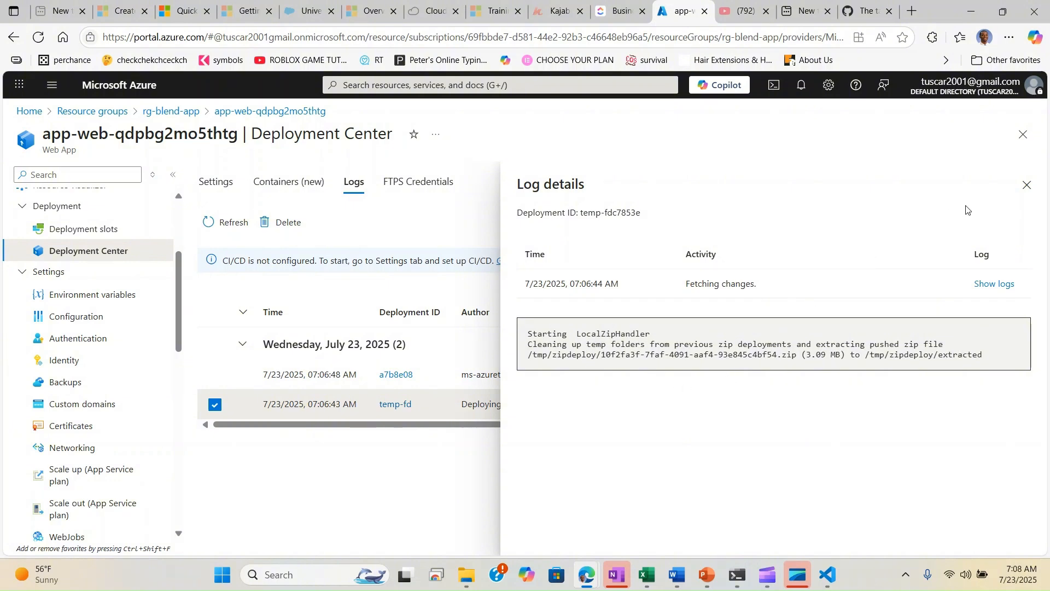
# Close the Deployment Center, reopen it from the app-web-qdpbg2mo5thtg web app, and show its deployment logs again.
pyautogui.click(1022, 135)
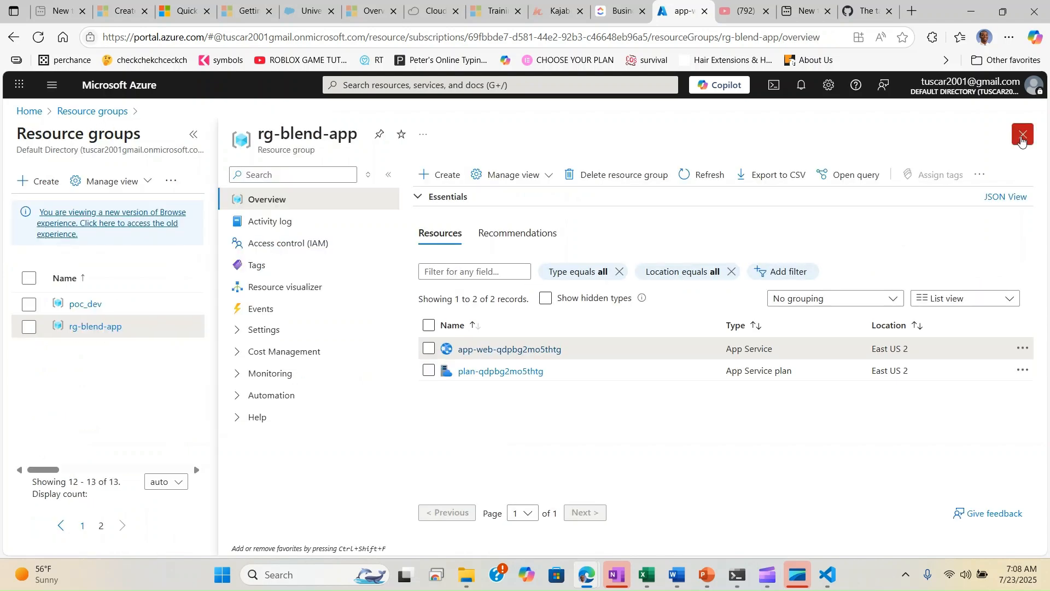
pyautogui.click(509, 350)
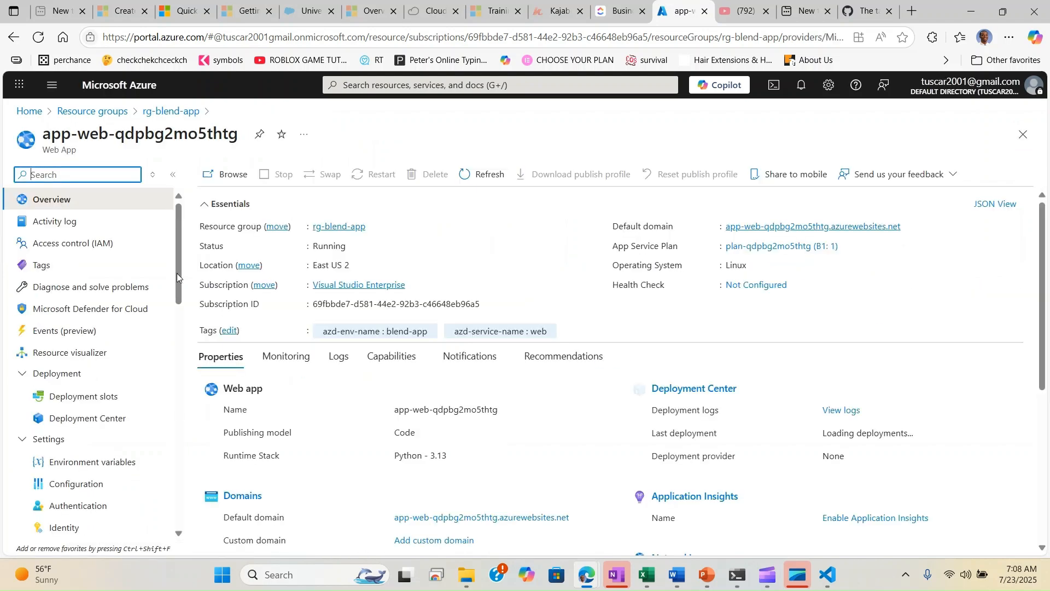
pyautogui.click(87, 418)
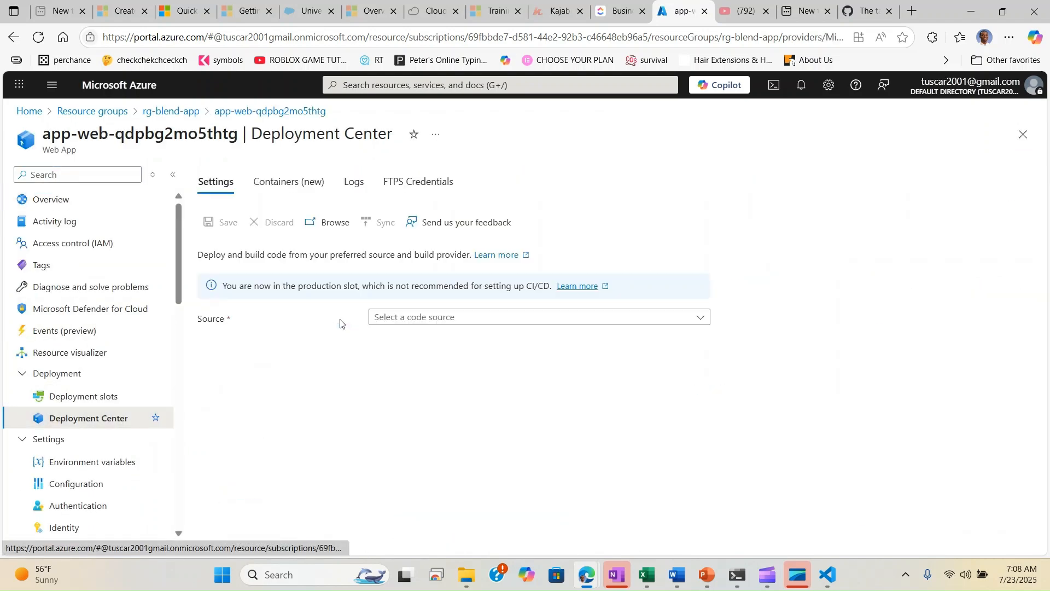
pyautogui.click(354, 183)
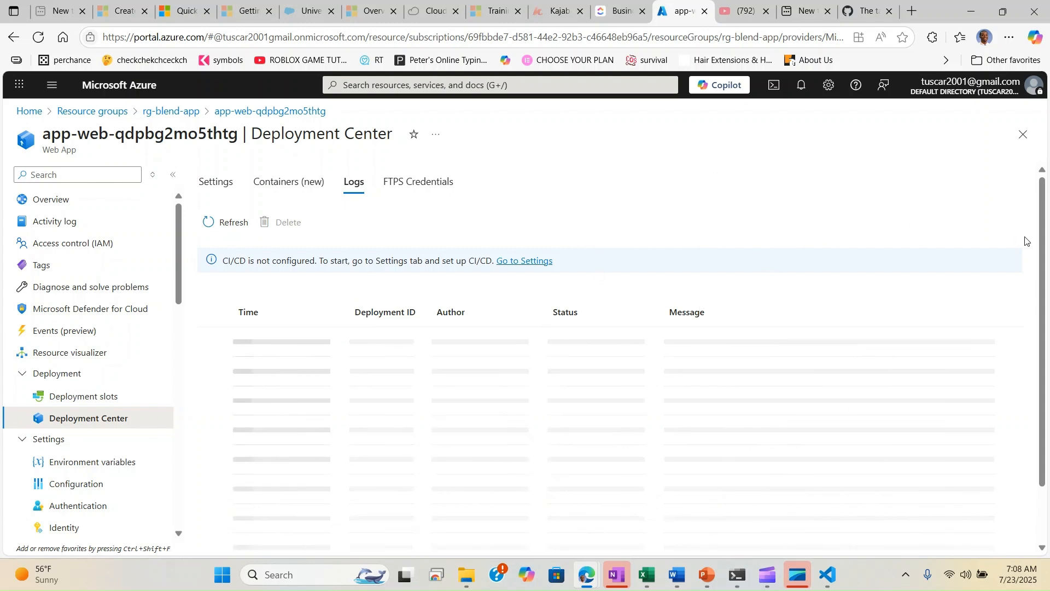
pyautogui.moveTo(1044, 244); pyautogui.dragTo(1047, 273)
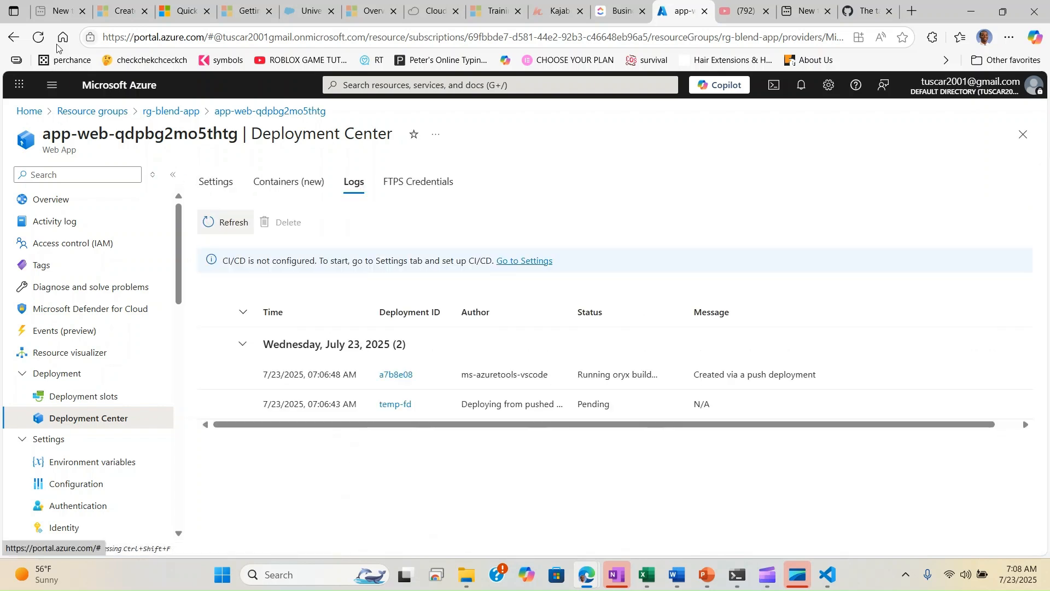
# Show the log details of deployment a7b8e08, highlight the output path /home/site/wwwroot, and display the oryx build log.
pyautogui.click(392, 378)
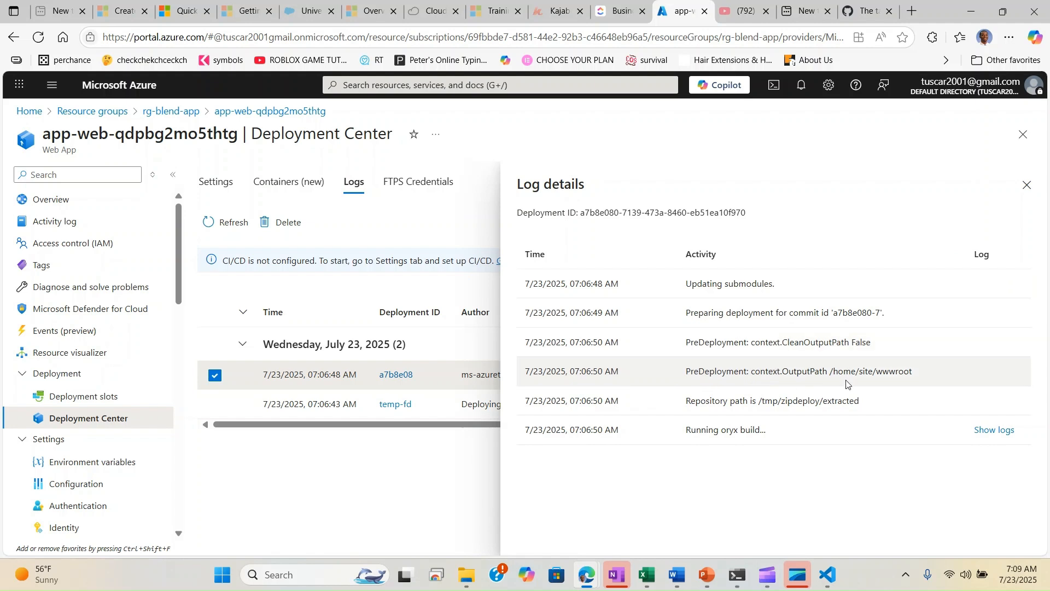
pyautogui.moveTo(831, 373); pyautogui.dragTo(906, 371)
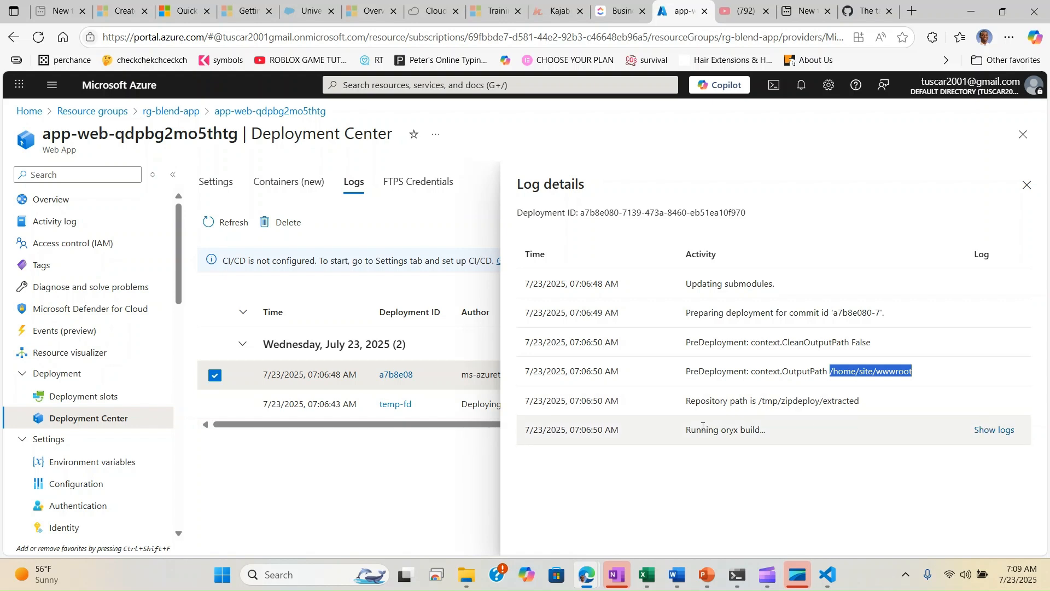
pyautogui.click(995, 430)
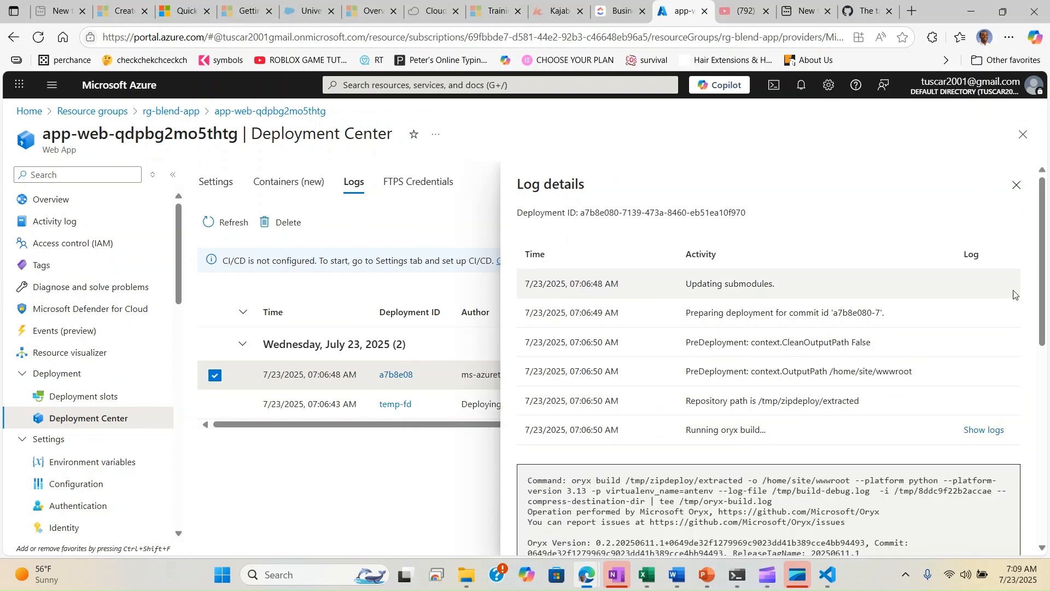
# Read through the oryx build log, highlighting the destination directory /home/site/wwwroot and the pip install entry.
pyautogui.moveTo(1044, 279); pyautogui.dragTo(1045, 424)
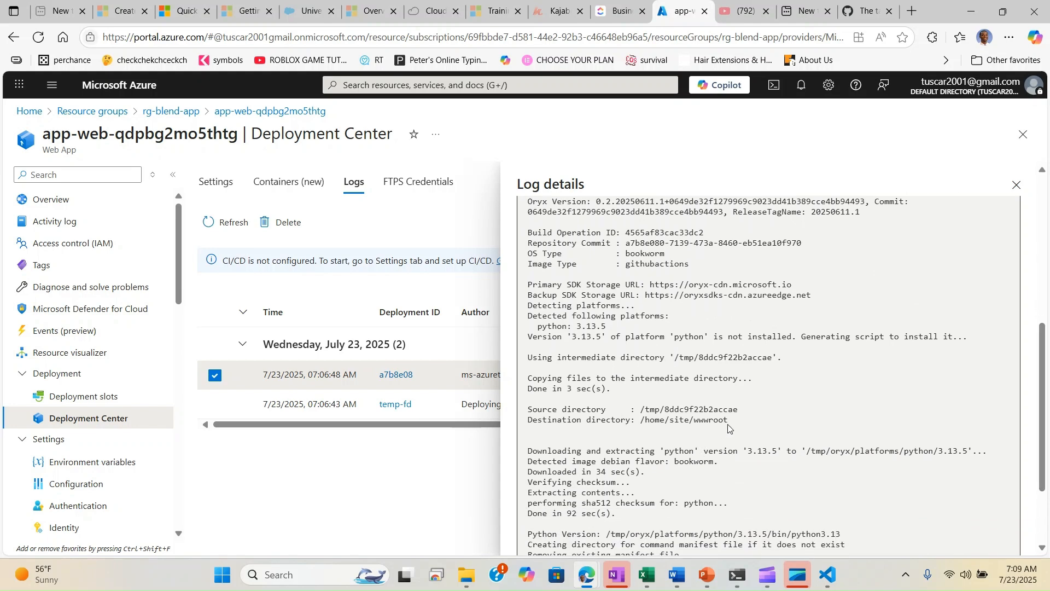
pyautogui.moveTo(733, 421); pyautogui.dragTo(640, 421)
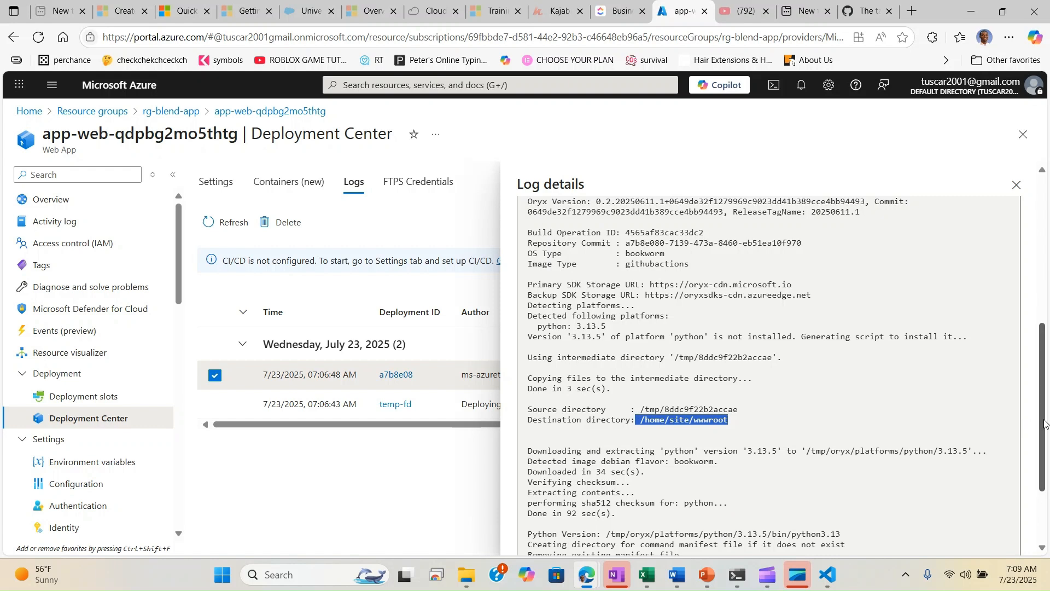
pyautogui.moveTo(1045, 424); pyautogui.dragTo(1047, 452)
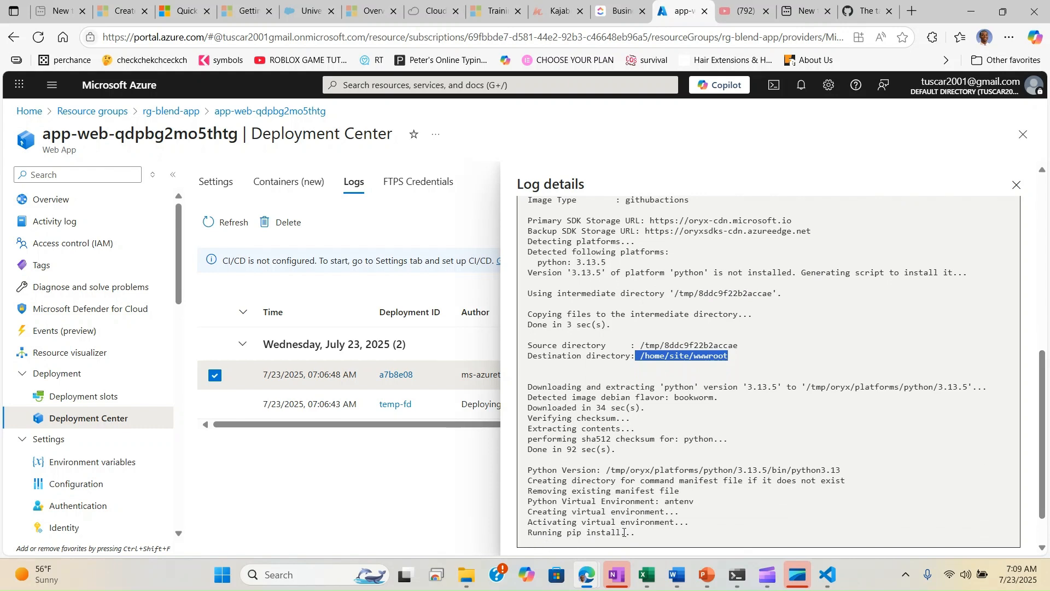
pyautogui.moveTo(625, 533); pyautogui.dragTo(563, 533)
pyautogui.moveTo(828, 575)
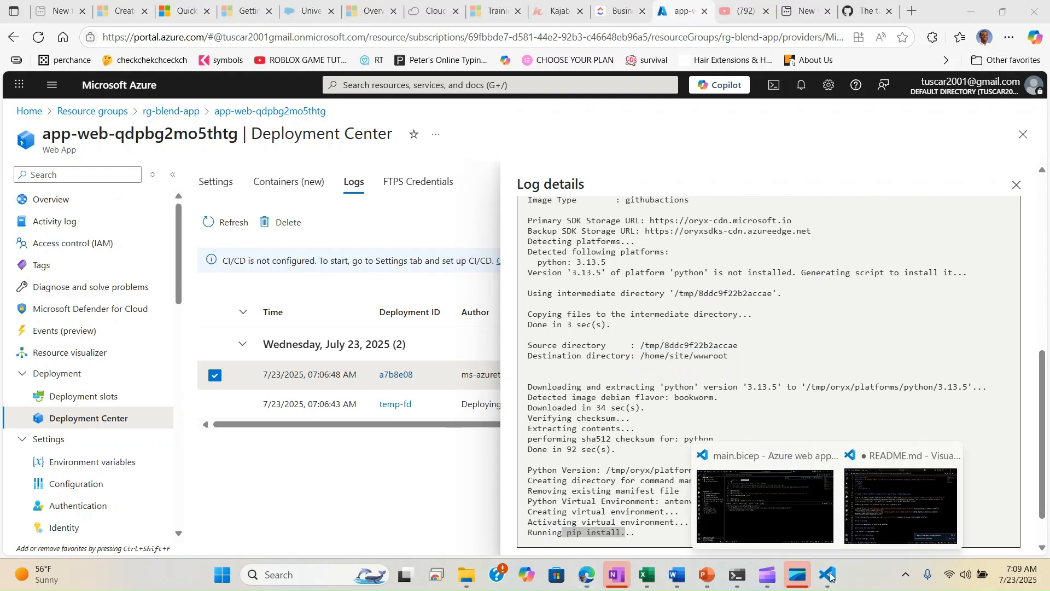
# Switch to the main.bicep window in VS Code, widen the file explorer, and open fastapi-quickstart's requirements.txt.
pyautogui.moveTo(879, 514)
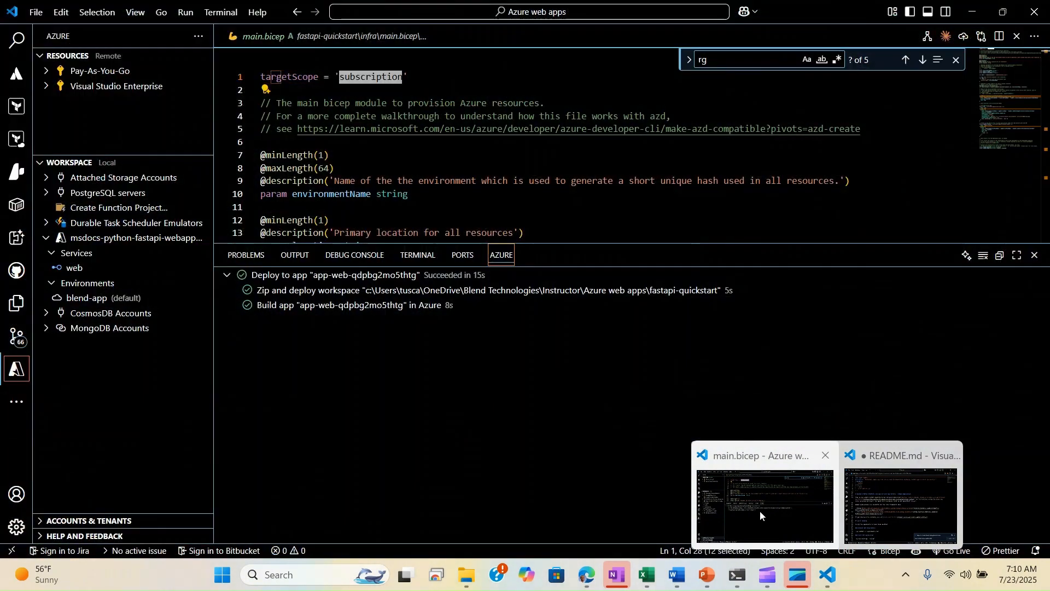
pyautogui.click(759, 510)
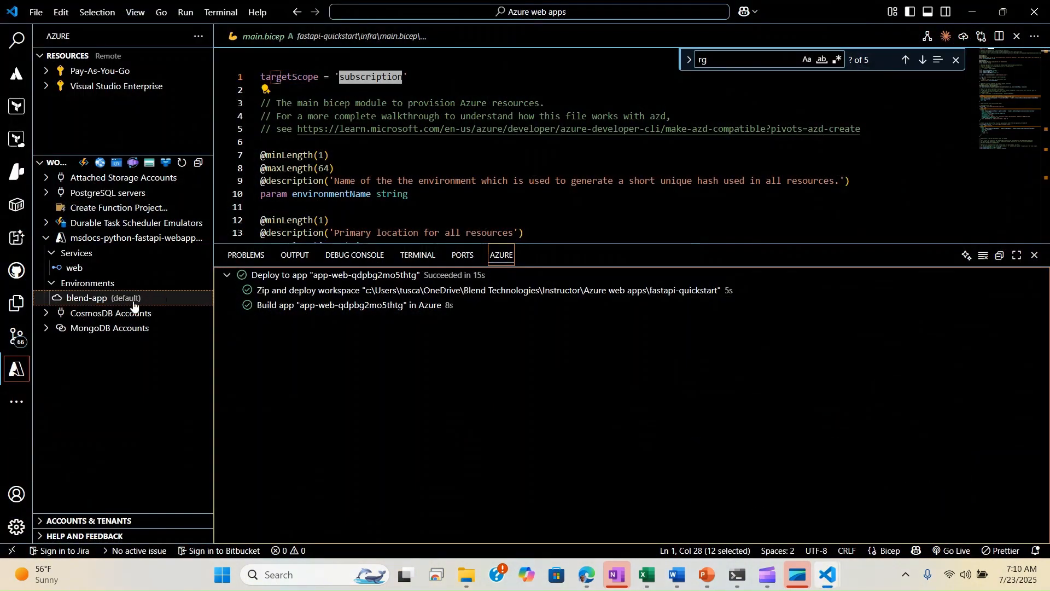
pyautogui.click(17, 303)
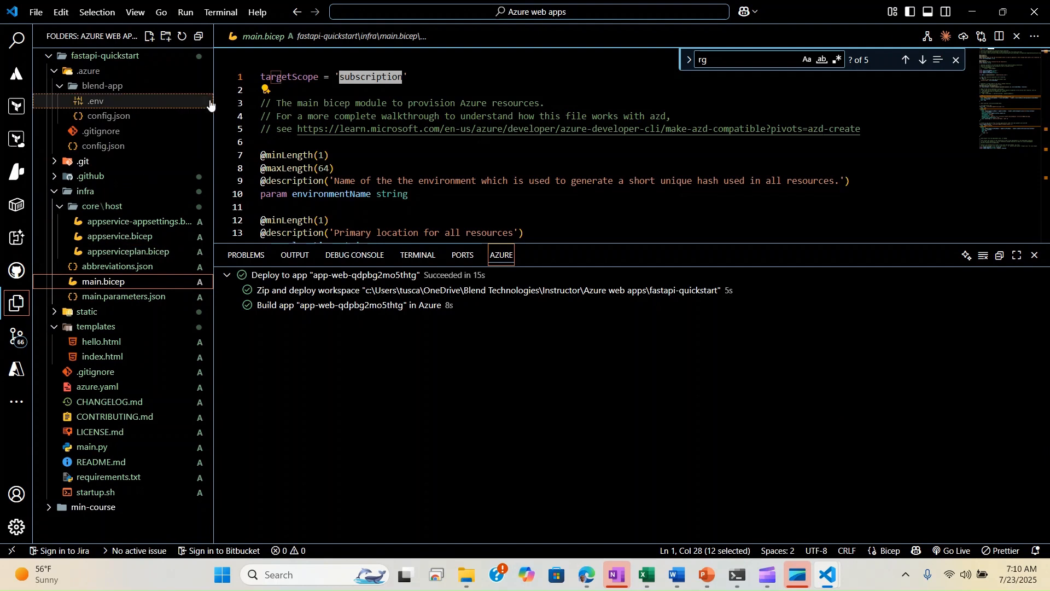
pyautogui.moveTo(214, 97); pyautogui.dragTo(306, 97)
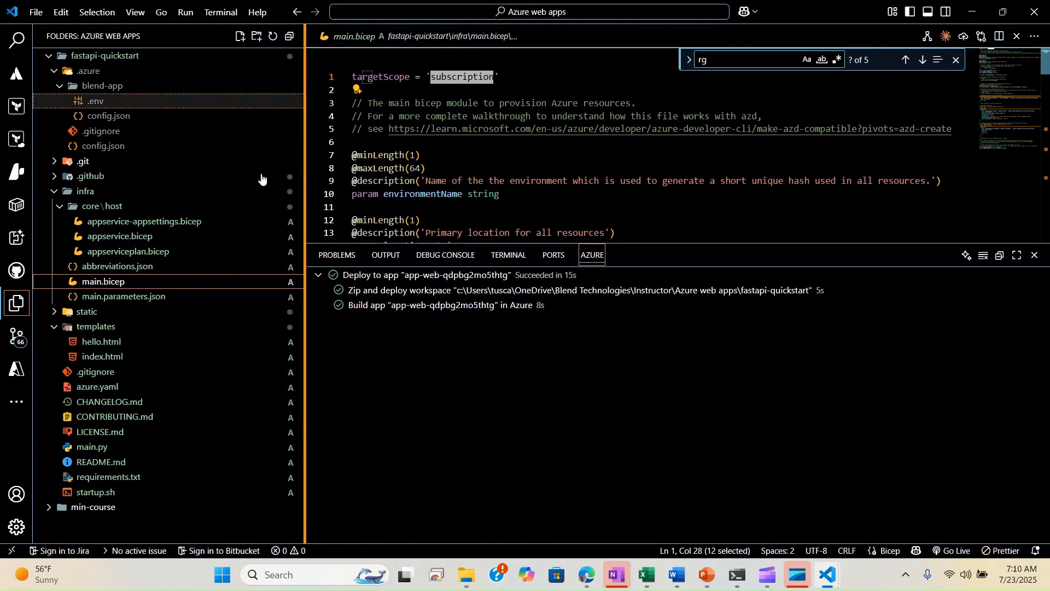
pyautogui.click(102, 479)
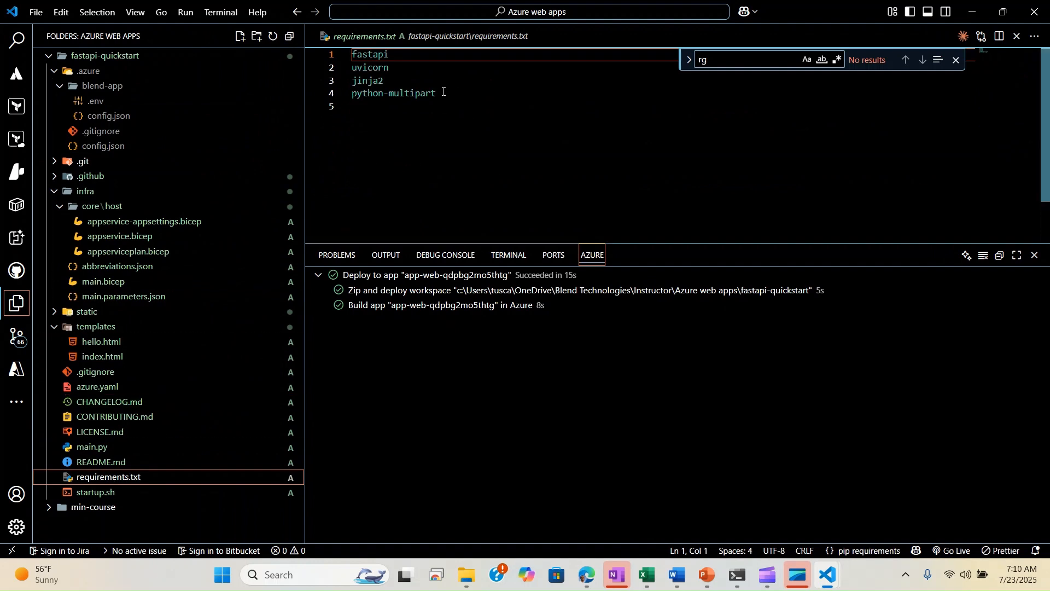
# Highlight the packages fastapi, uvicorn, jinja2 and python-multipart in requirements.txt.
pyautogui.moveTo(444, 92); pyautogui.dragTo(347, 58)
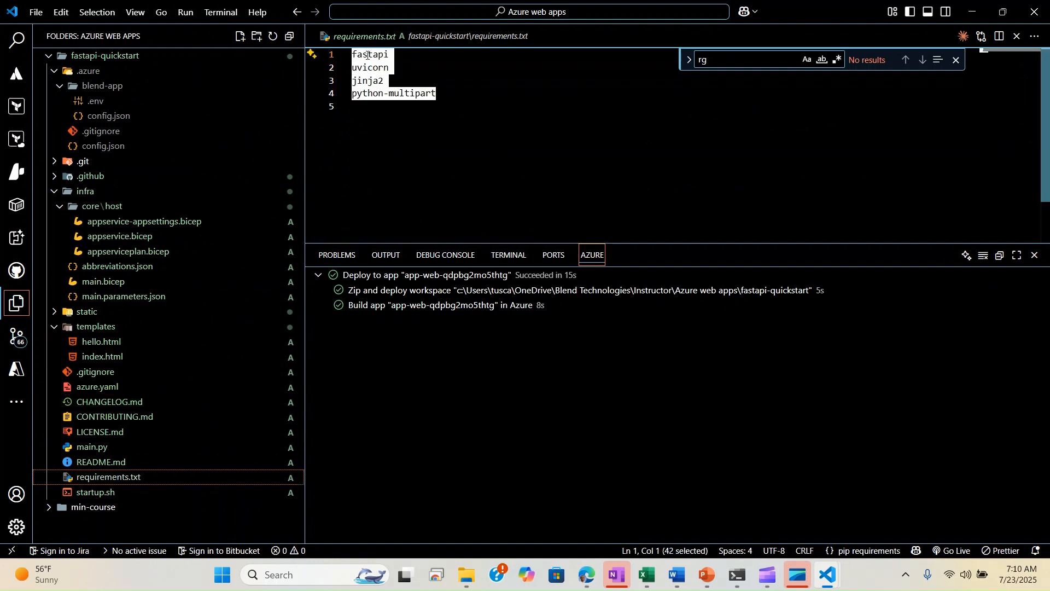
pyautogui.doubleClick(368, 55)
pyautogui.doubleClick(374, 68)
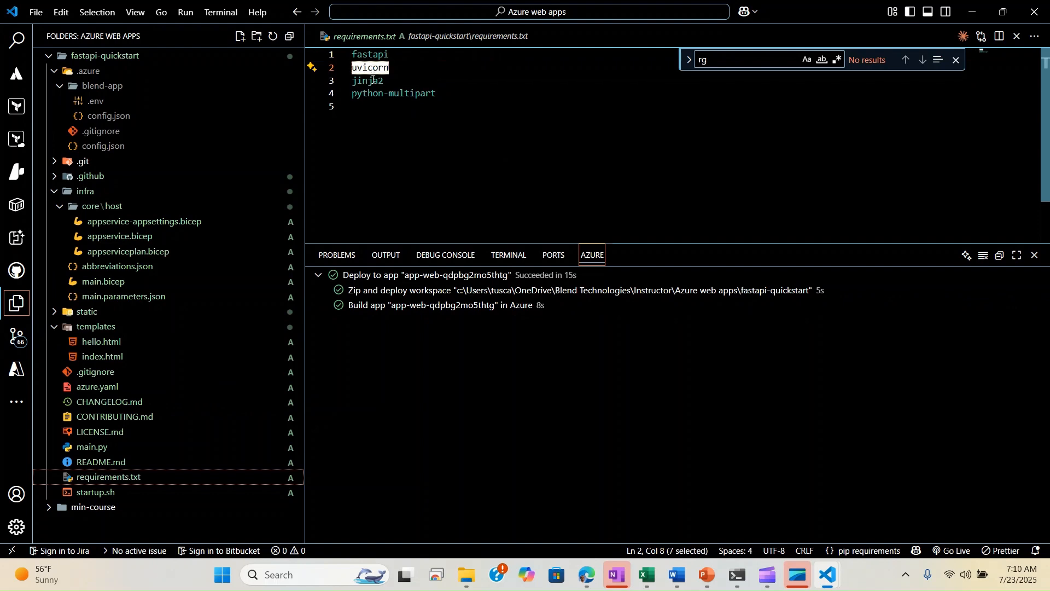
pyautogui.doubleClick(374, 81)
pyautogui.doubleClick(387, 93)
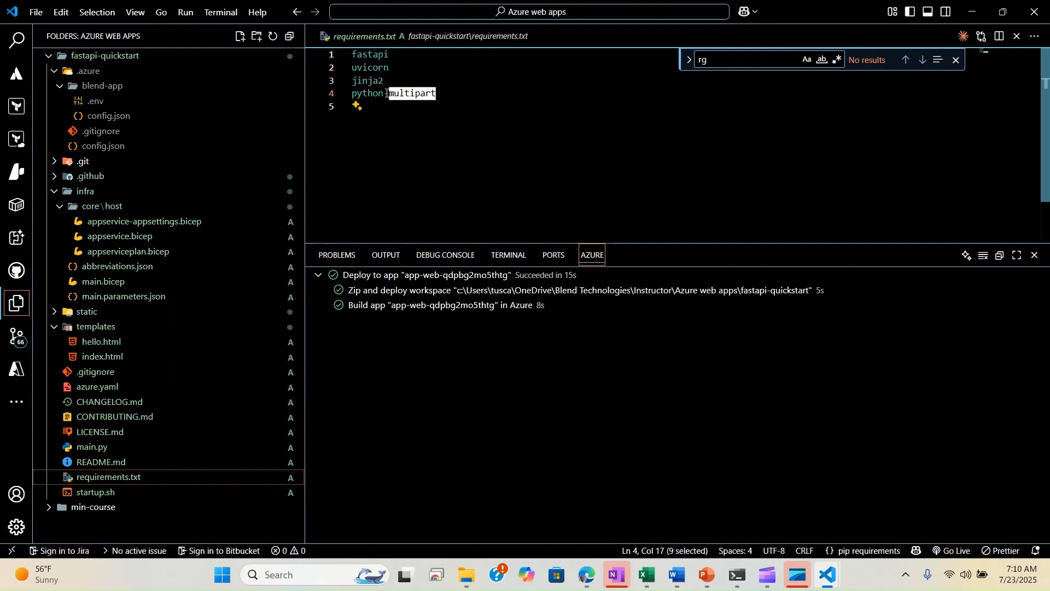
pyautogui.doubleClick(370, 55)
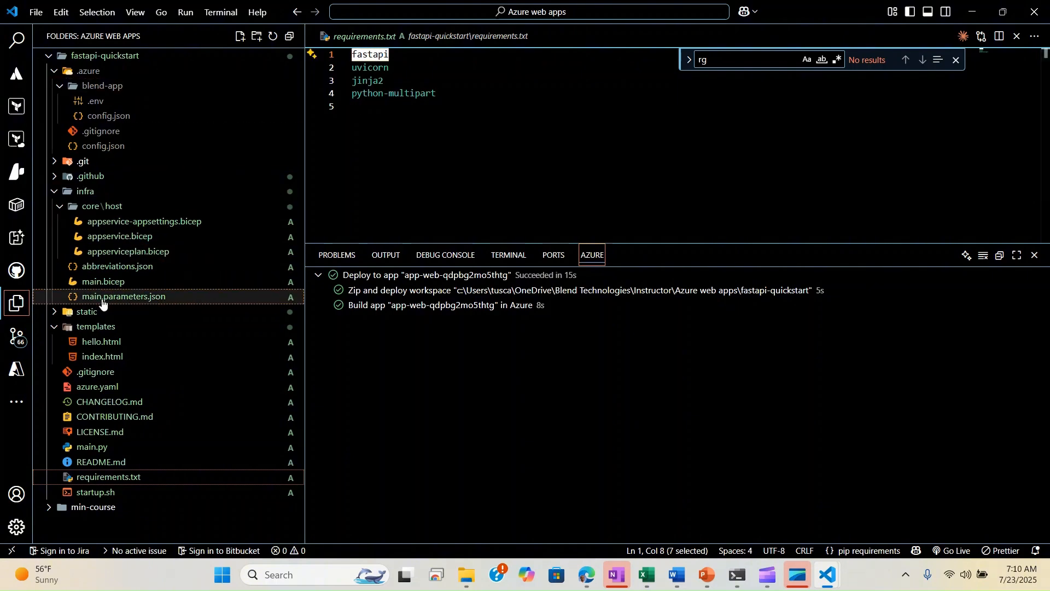
# Open main.py and show its import lines, inspecting the fastapi module description.
pyautogui.click(91, 448)
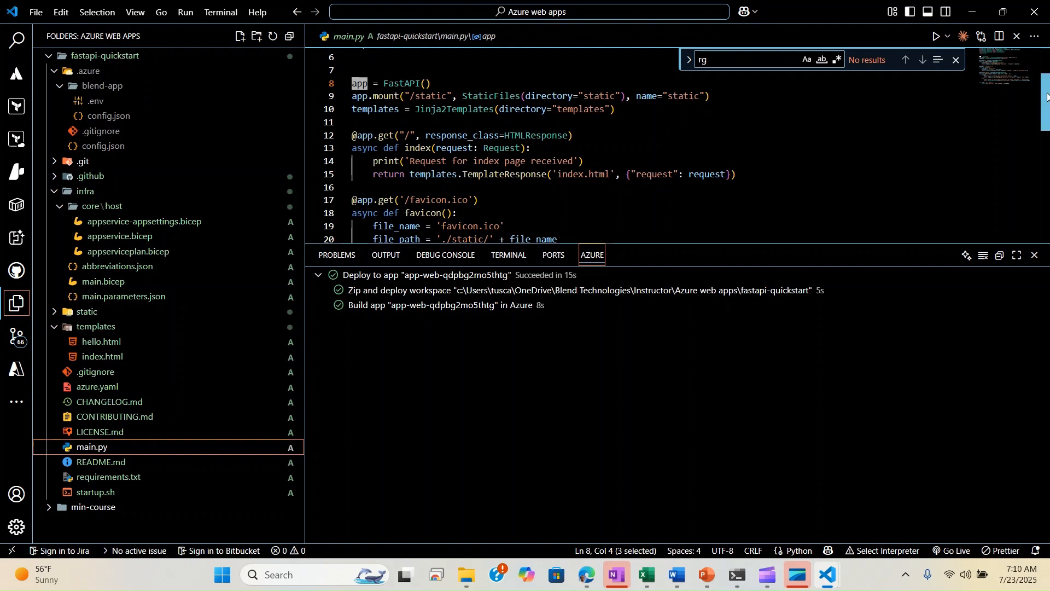
pyautogui.scroll(2, 584, 108)
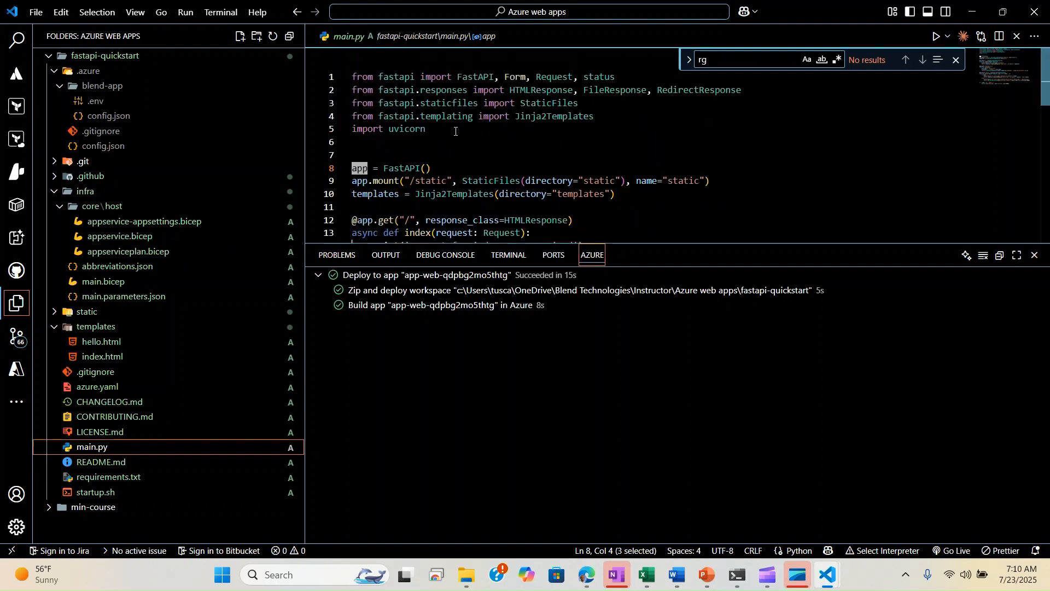
pyautogui.moveTo(401, 82)
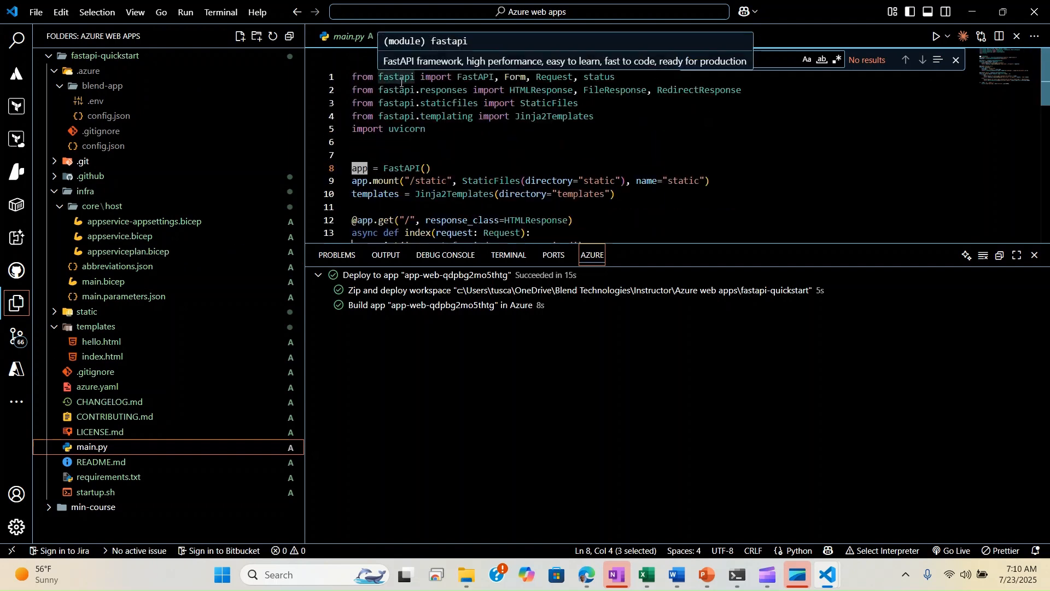
# Switch to the portal and read the oryx build log through to its end, highlighting the uvicorn entries and the output path /home/site/wwwroot.
pyautogui.hotkey('alt', 'Tab')
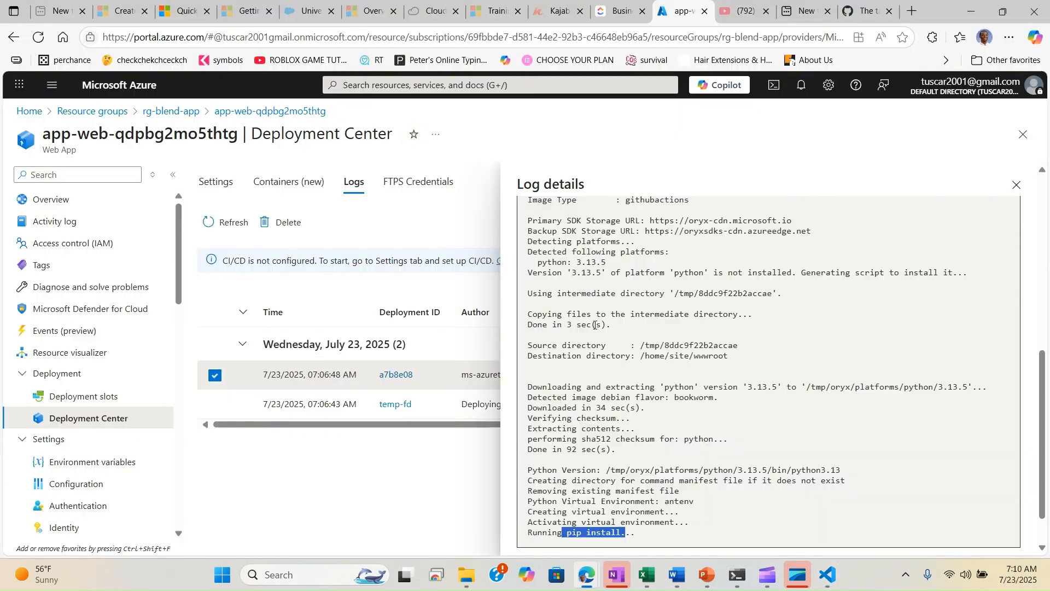
pyautogui.click(769, 447)
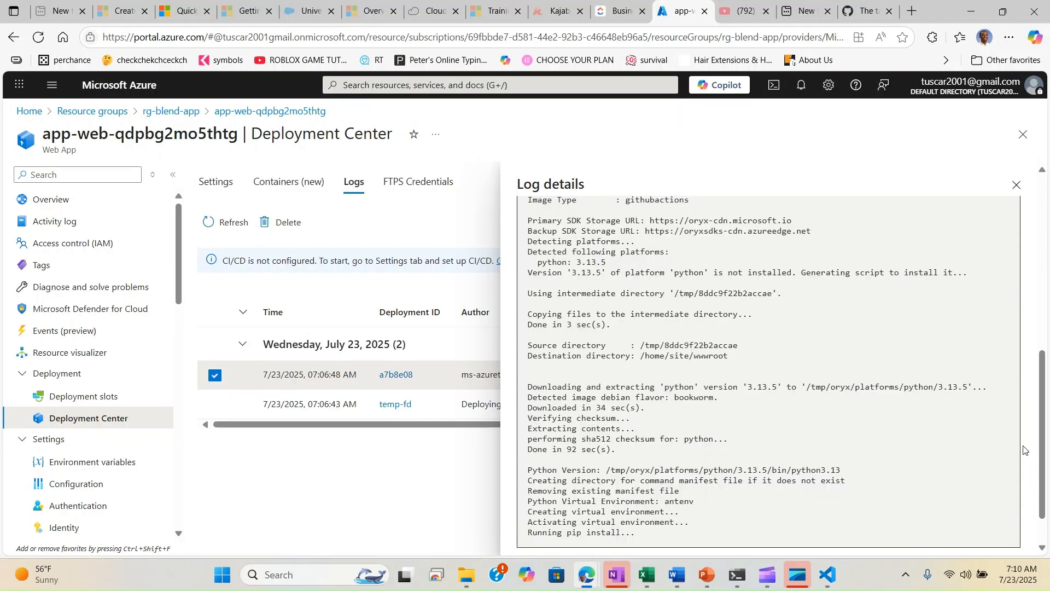
pyautogui.moveTo(1045, 442); pyautogui.dragTo(1025, 334)
pyautogui.click(983, 277)
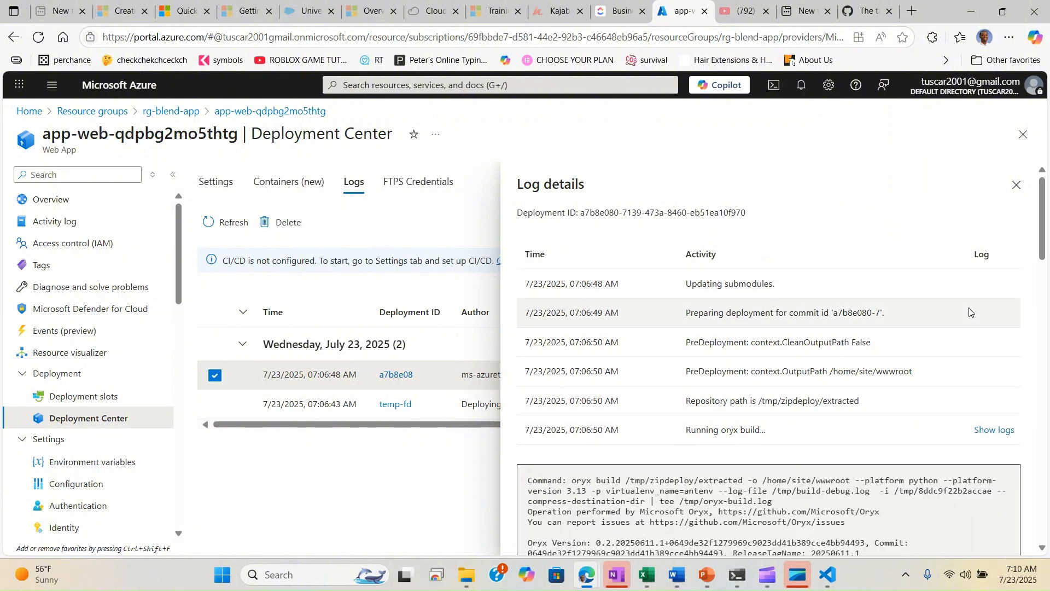
pyautogui.moveTo(1049, 184); pyautogui.dragTo(1046, 335)
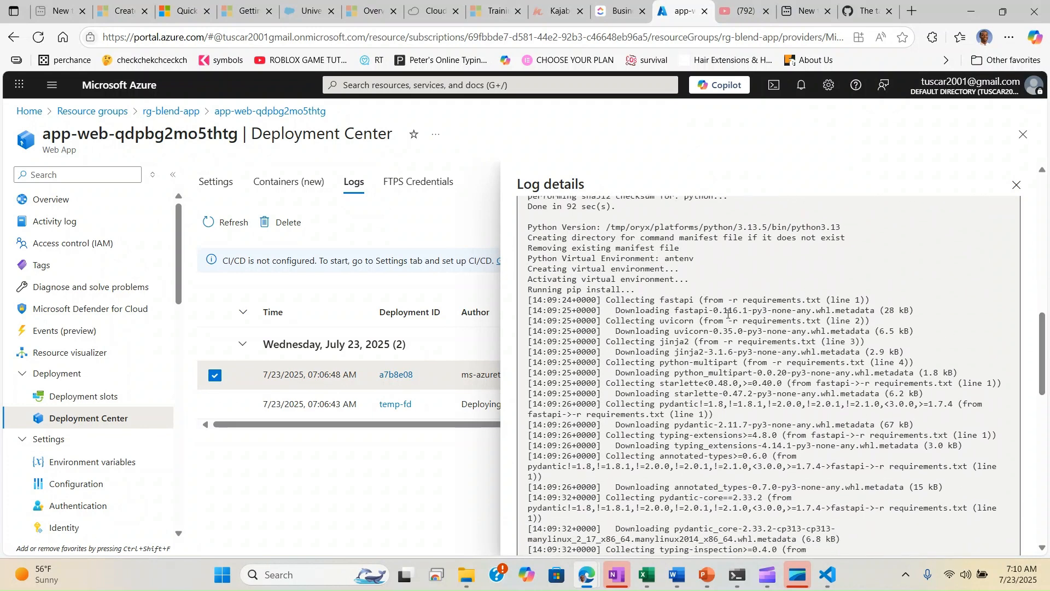
pyautogui.moveTo(661, 300); pyautogui.dragTo(695, 332)
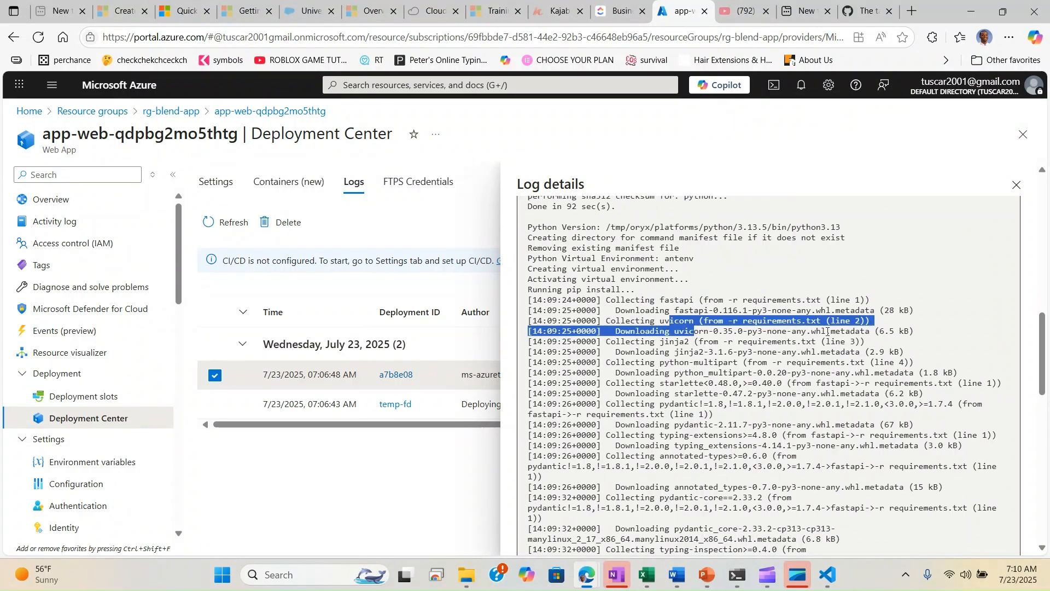
pyautogui.moveTo(1046, 364); pyautogui.dragTo(1048, 509)
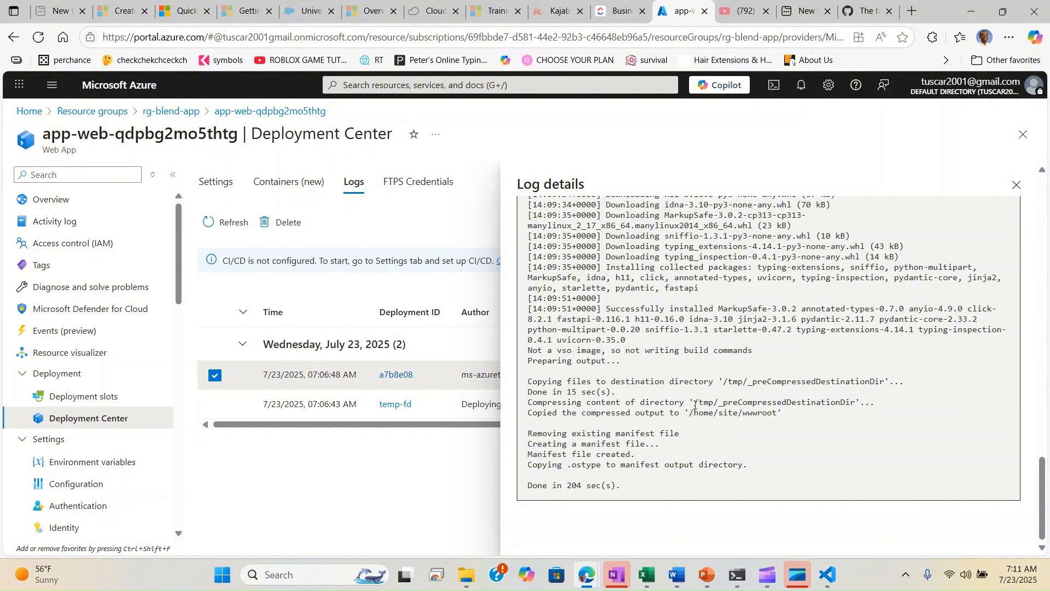
pyautogui.moveTo(690, 414); pyautogui.dragTo(776, 416)
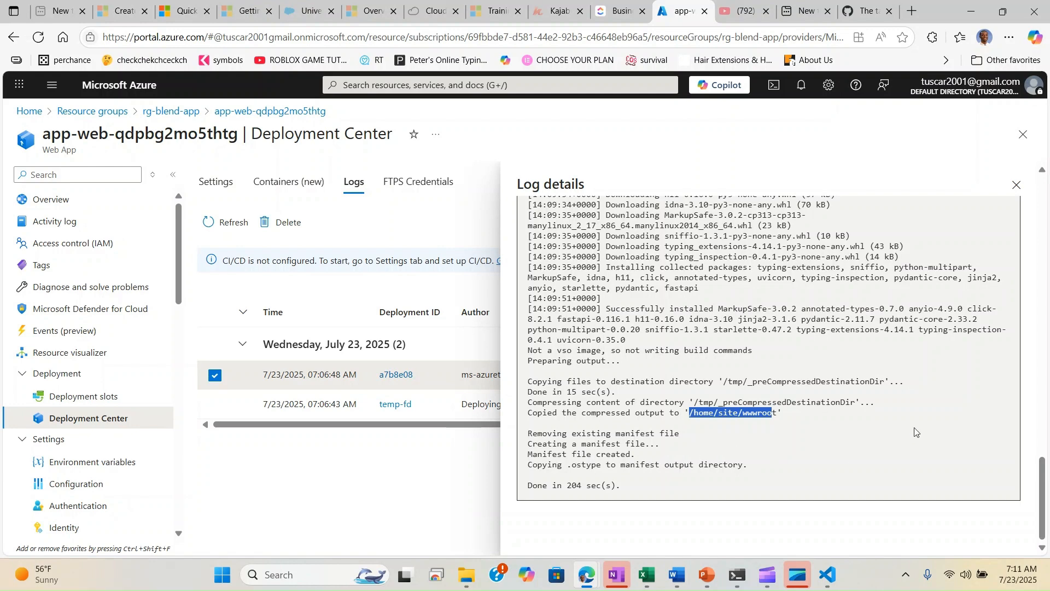
pyautogui.moveTo(1042, 480); pyautogui.dragTo(1046, 558)
# Open the web app's log stream and highlight the "Application startup complete." and "Now listening on" entries.
pyautogui.moveTo(177, 236); pyautogui.dragTo(189, 464)
pyautogui.click(69, 493)
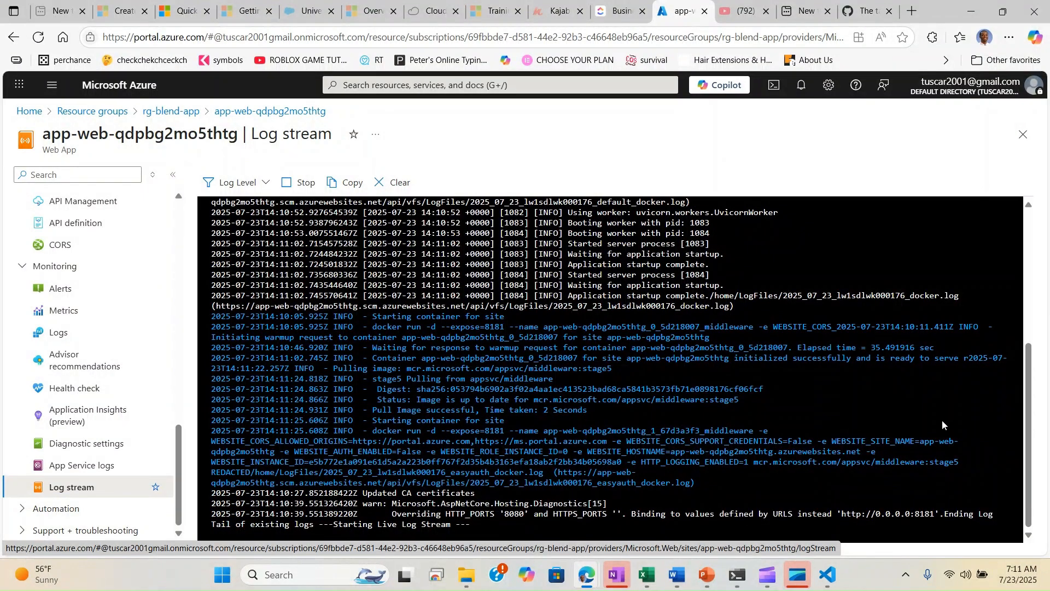
pyautogui.moveTo(1030, 422); pyautogui.dragTo(1023, 387)
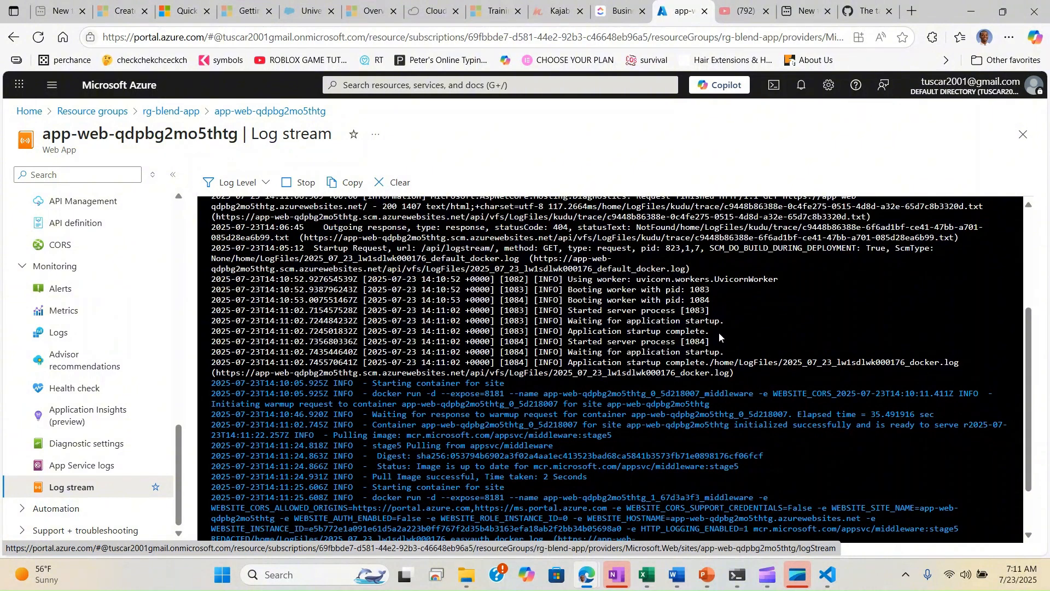
pyautogui.moveTo(711, 332); pyautogui.dragTo(570, 332)
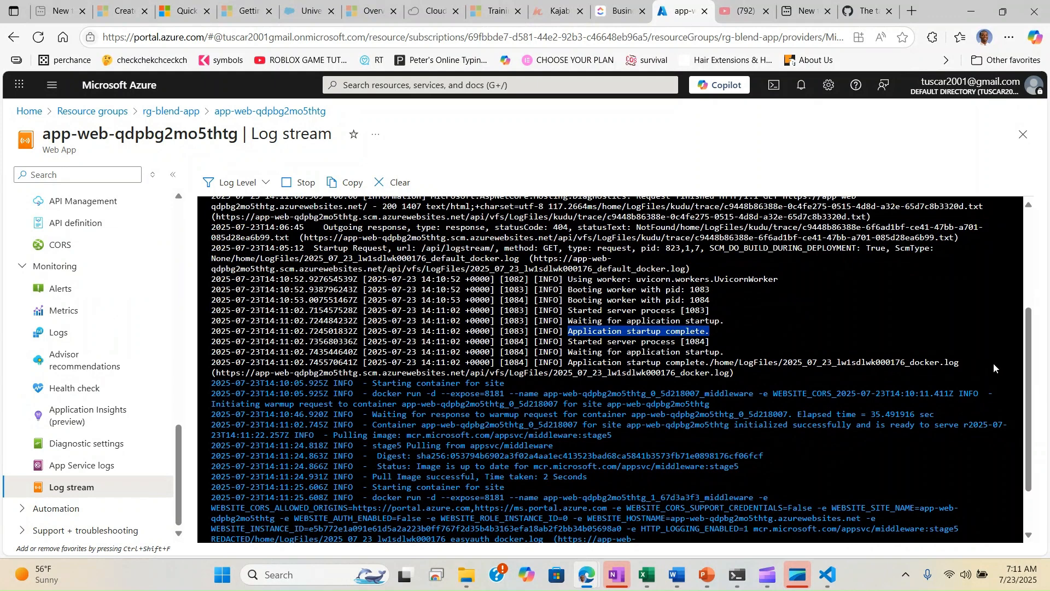
pyautogui.moveTo(1027, 366); pyautogui.dragTo(1033, 412)
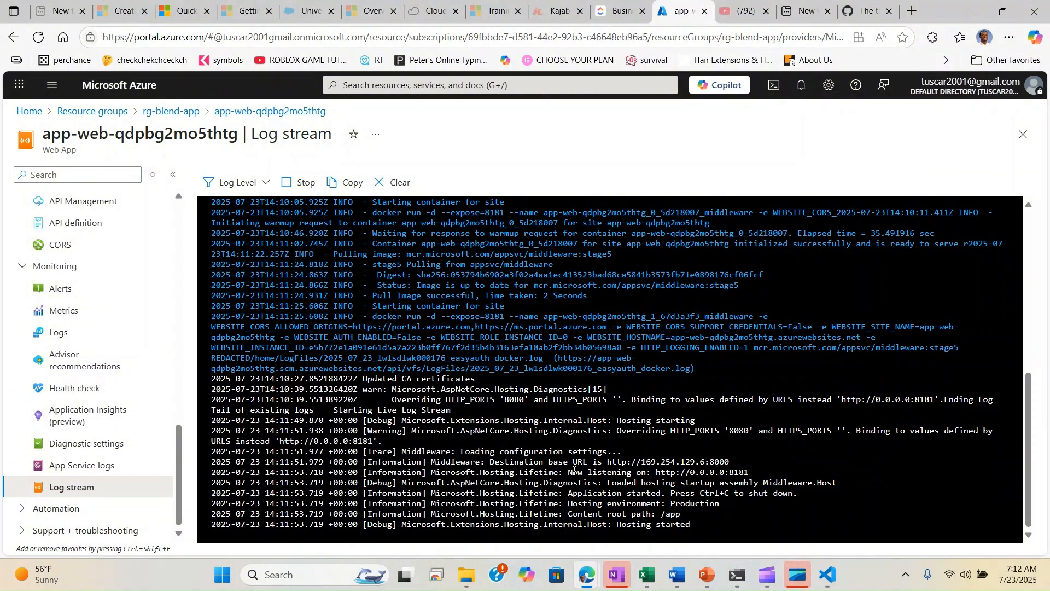
pyautogui.moveTo(575, 470); pyautogui.dragTo(717, 473)
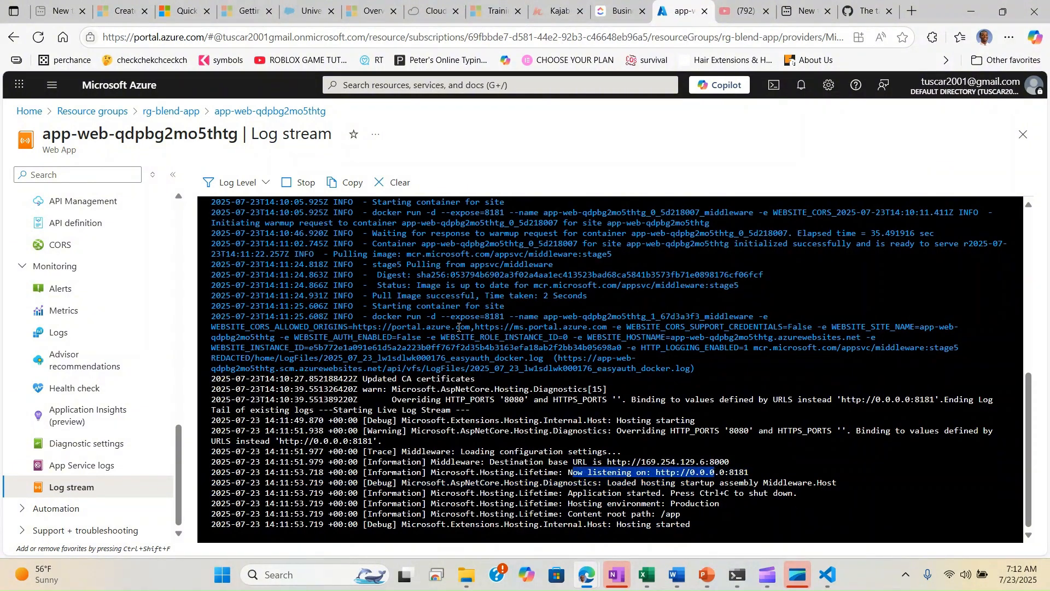
# Return to the web app's overview and browse to its default domain app-web-qdpbg2mo5thtg.azurewebsites.net.
pyautogui.moveTo(179, 462); pyautogui.dragTo(184, 241)
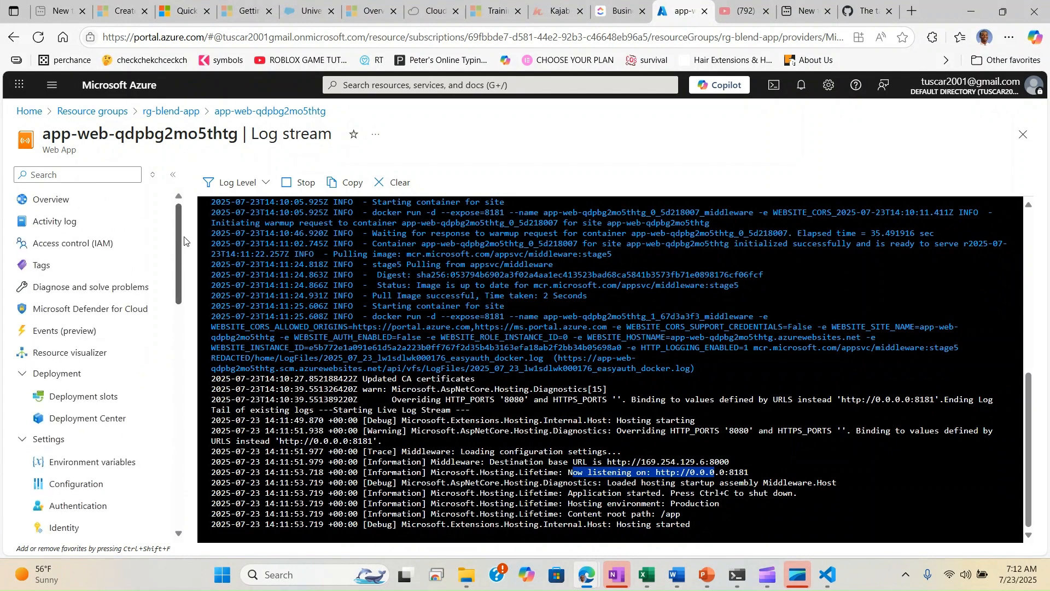
pyautogui.click(49, 201)
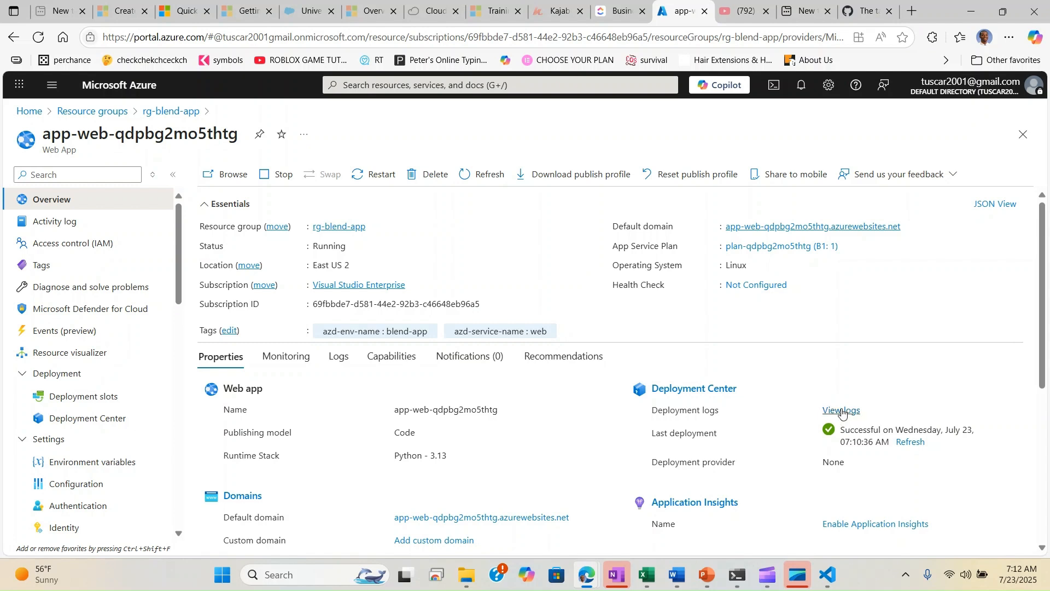
pyautogui.click(750, 228)
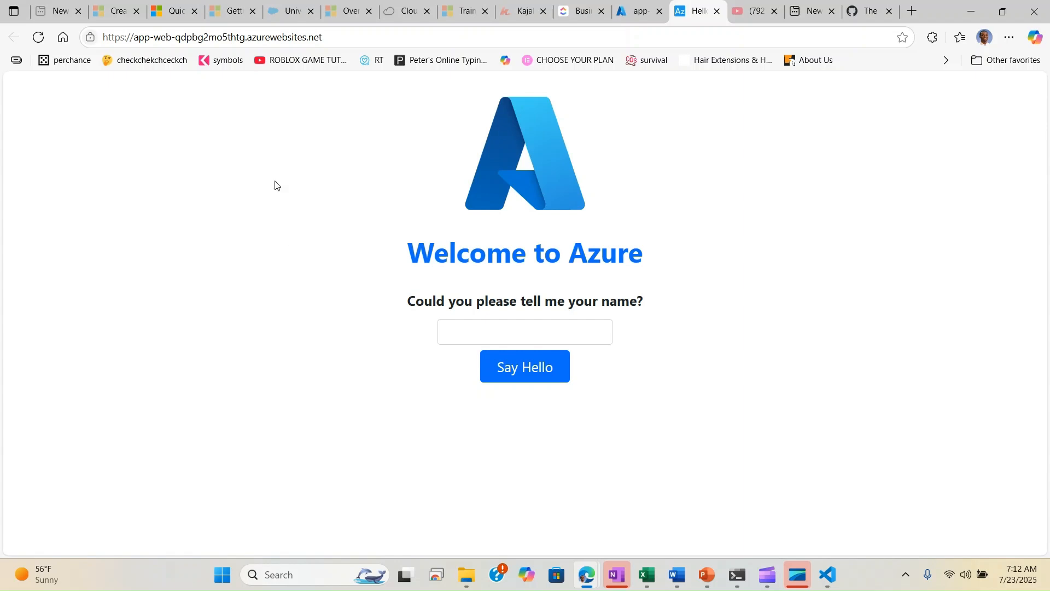
# Show the sample application screenshot in the Python Quickstart article for comparison, and return to the web app's portal overview.
pyautogui.click(177, 11)
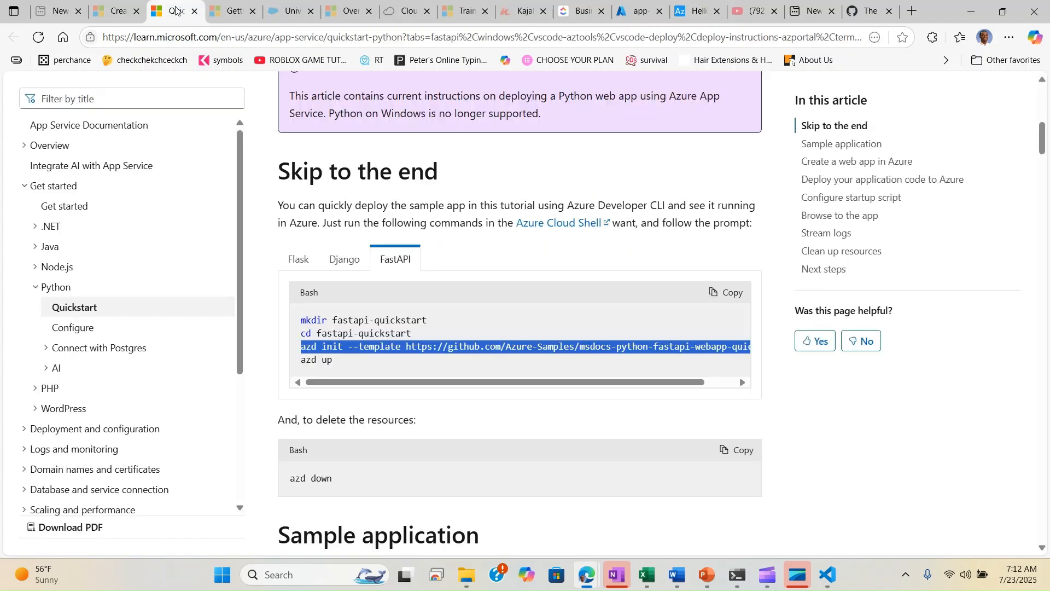
pyautogui.moveTo(1043, 135); pyautogui.dragTo(1046, 215)
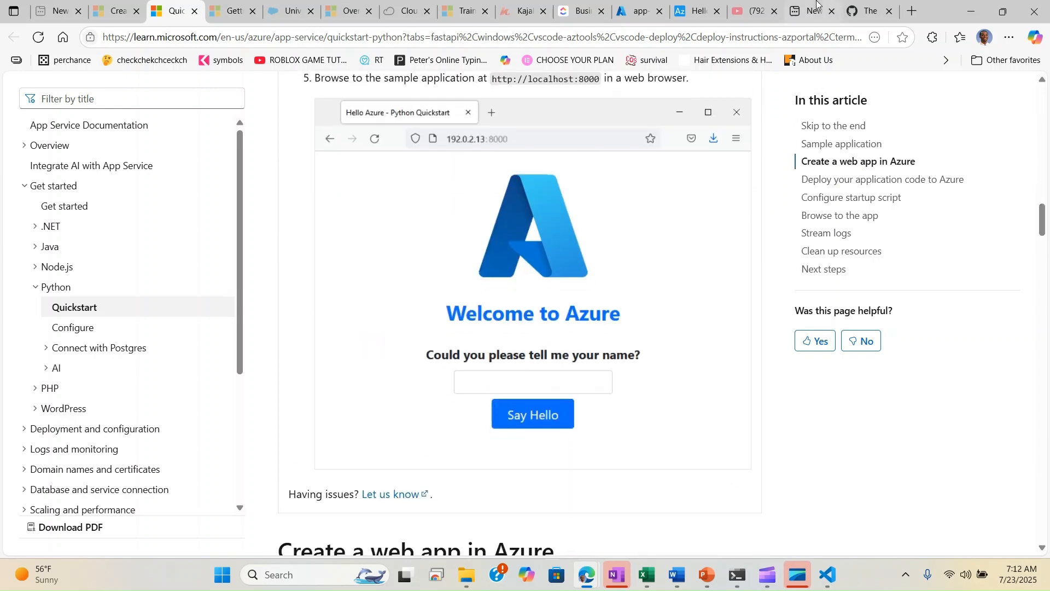
pyautogui.click(642, 8)
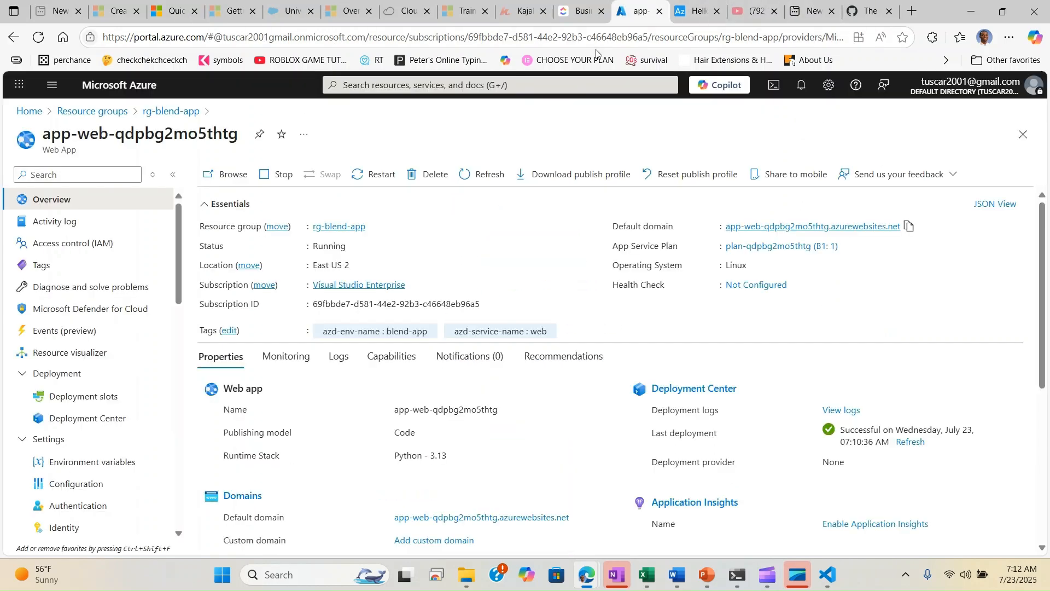
# Test the deployed Welcome to Azure page by submitting a first name with Say Hello, and return to its home page.
pyautogui.click(695, 10)
pyautogui.click(479, 337)
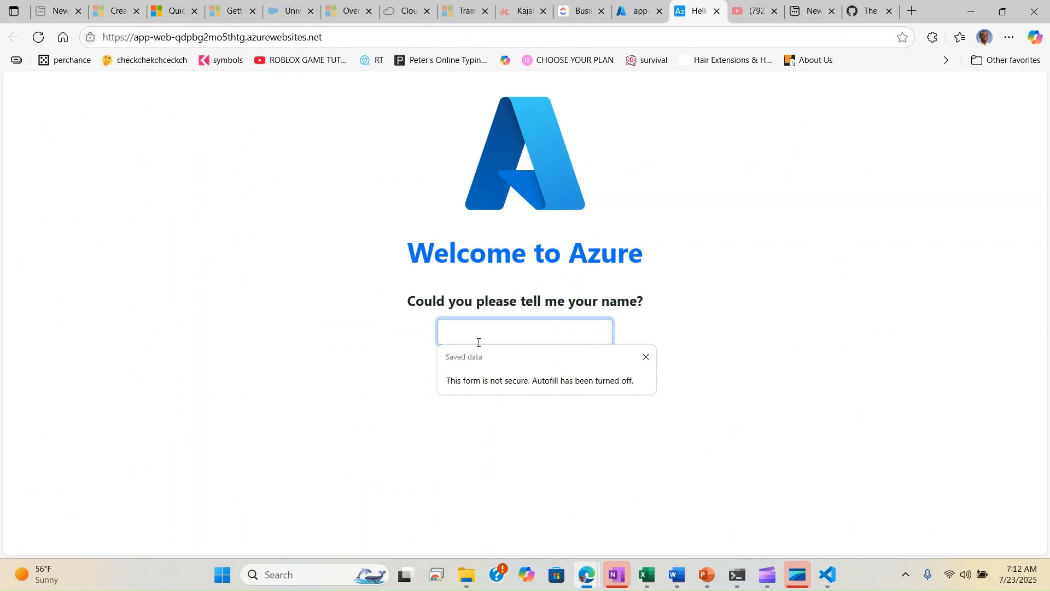
pyautogui.write('Oscar')
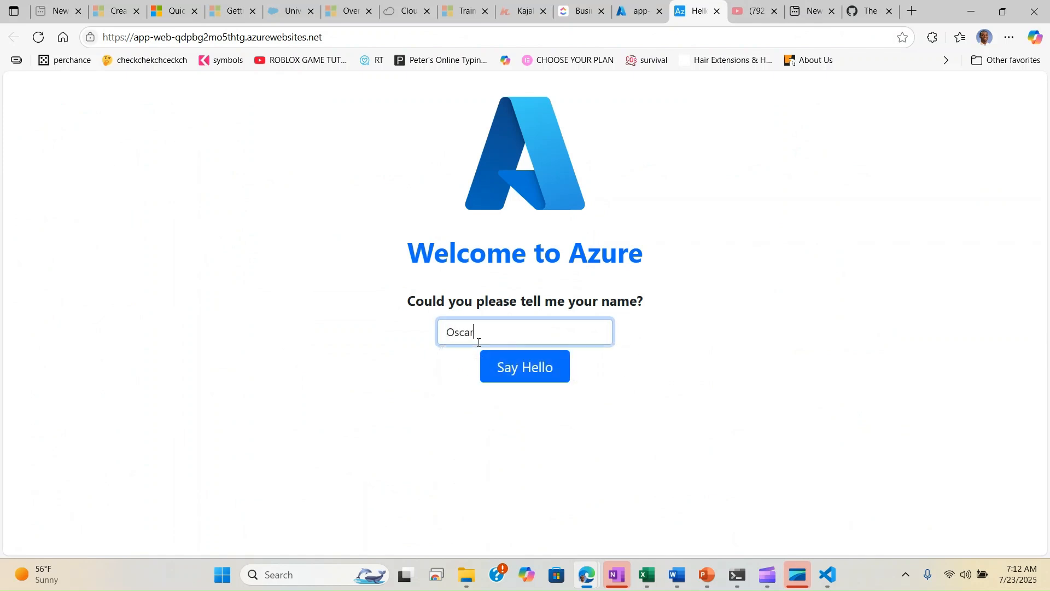
pyautogui.click(525, 368)
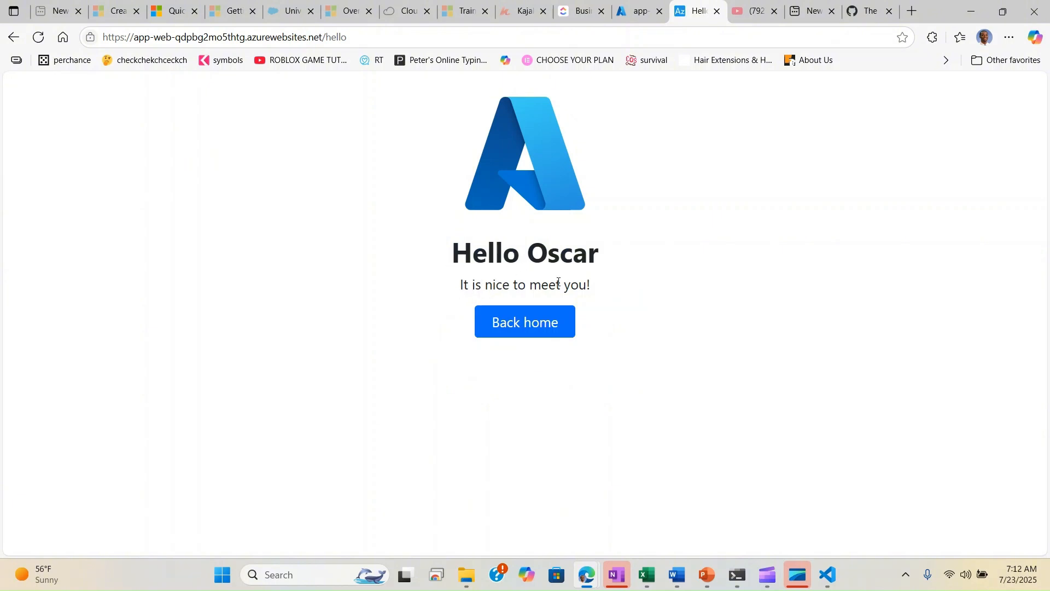
pyautogui.click(531, 335)
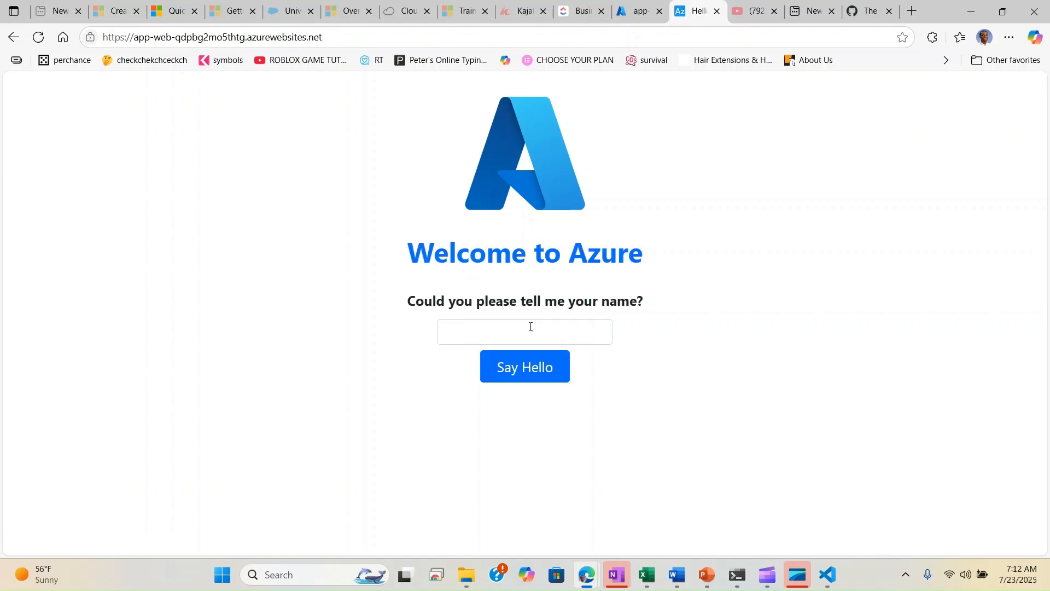